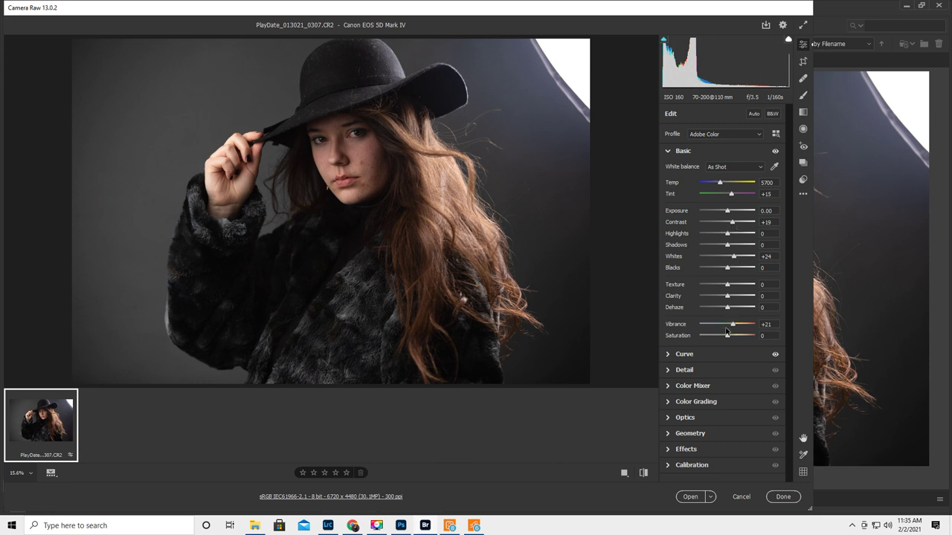
Raise the tone curve's Darks to +30
{"action": "left_click", "coordinate": [667, 357]}
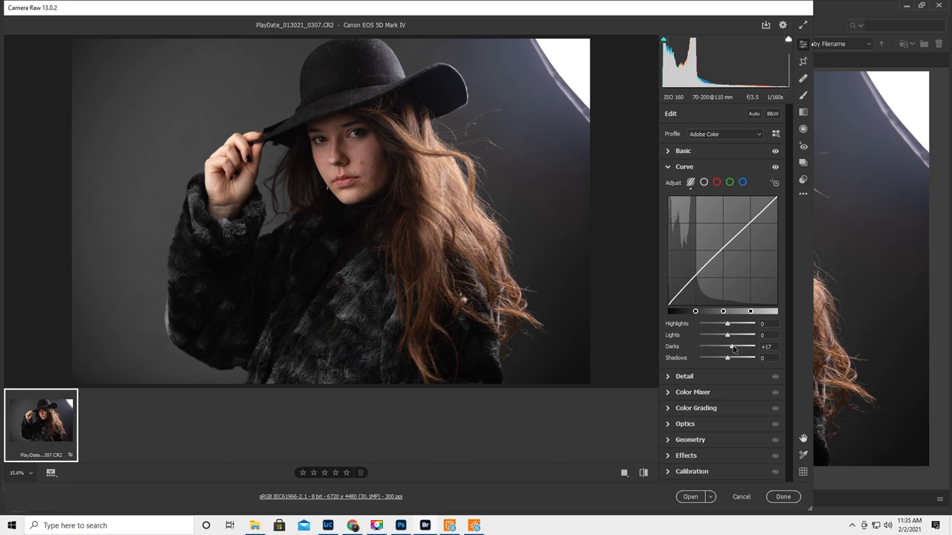
{"action": "left_click_drag", "start_coordinate": [732, 347], "coordinate": [737, 351]}
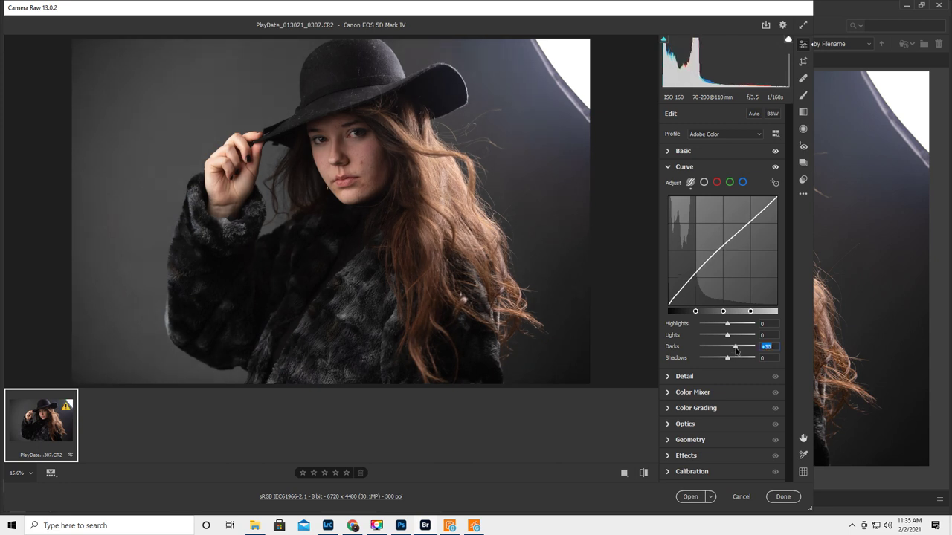
{"action": "left_click", "coordinate": [668, 167]}
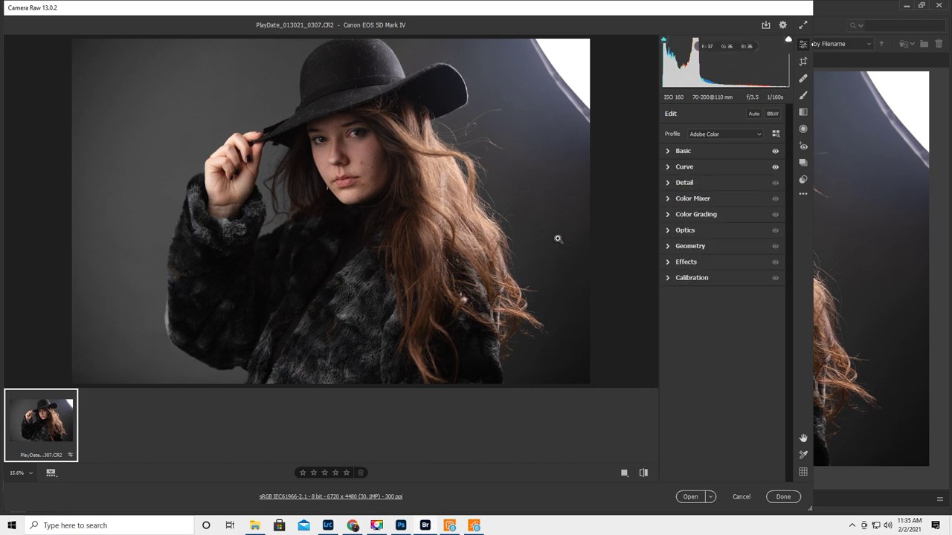
Try the Adobe Portrait profile on the photo and settle on Adobe Standard
{"action": "left_click", "coordinate": [680, 153]}
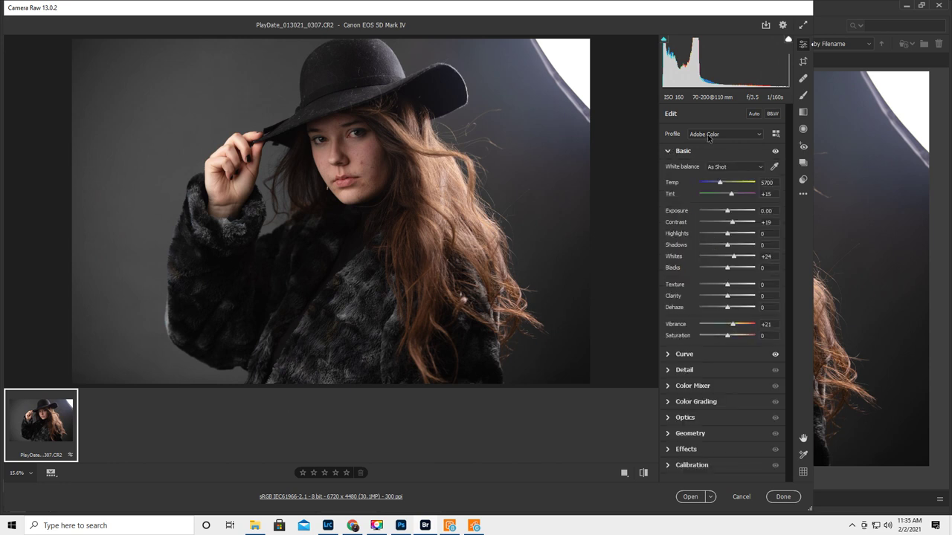
{"action": "left_click", "coordinate": [706, 135]}
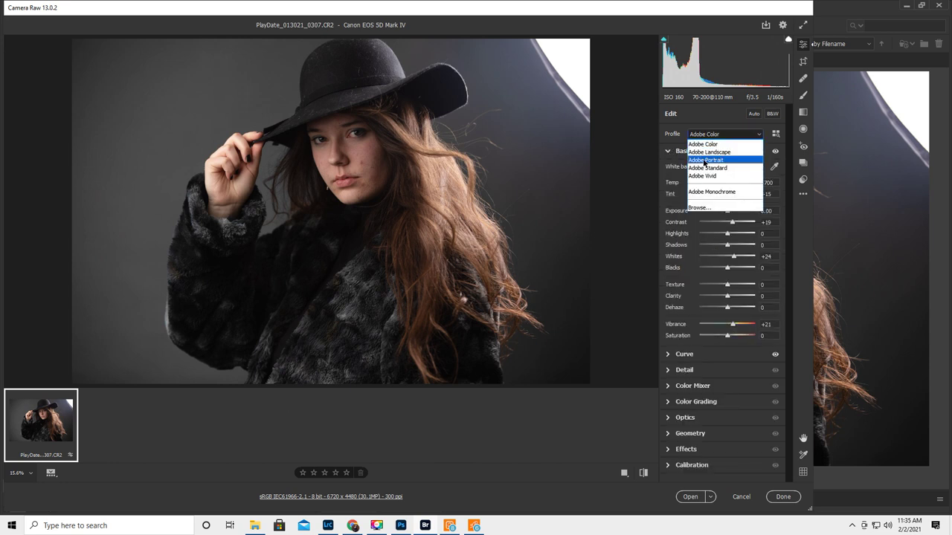
{"action": "left_click", "coordinate": [707, 160]}
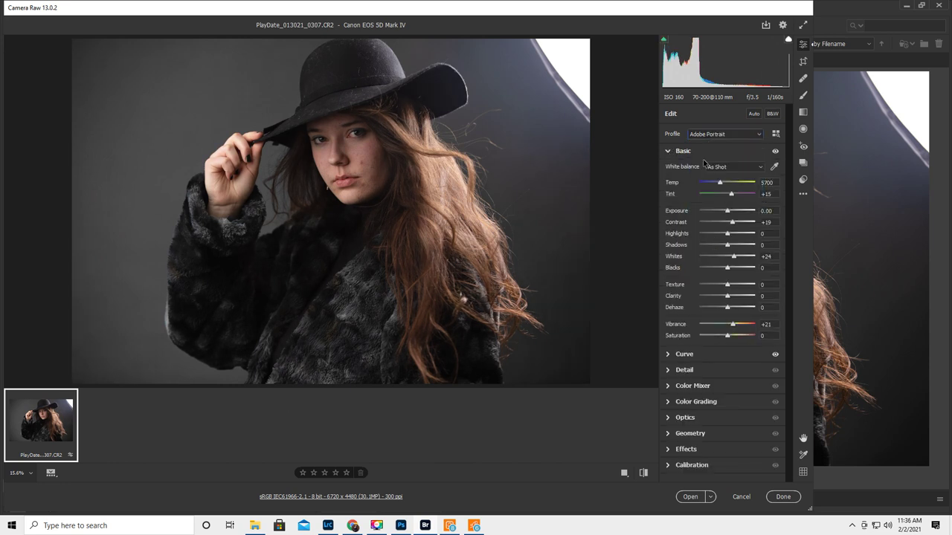
{"action": "left_click", "coordinate": [711, 135]}
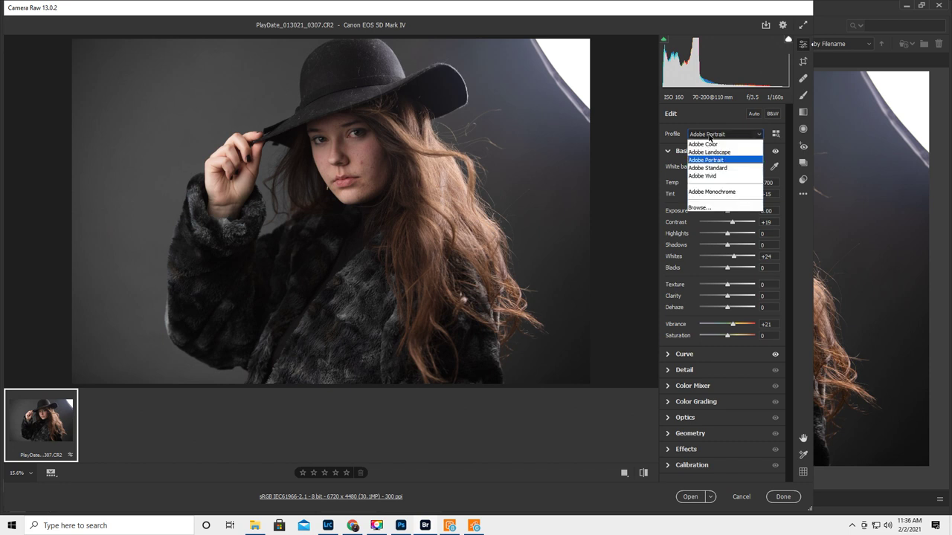
{"action": "left_click", "coordinate": [710, 169]}
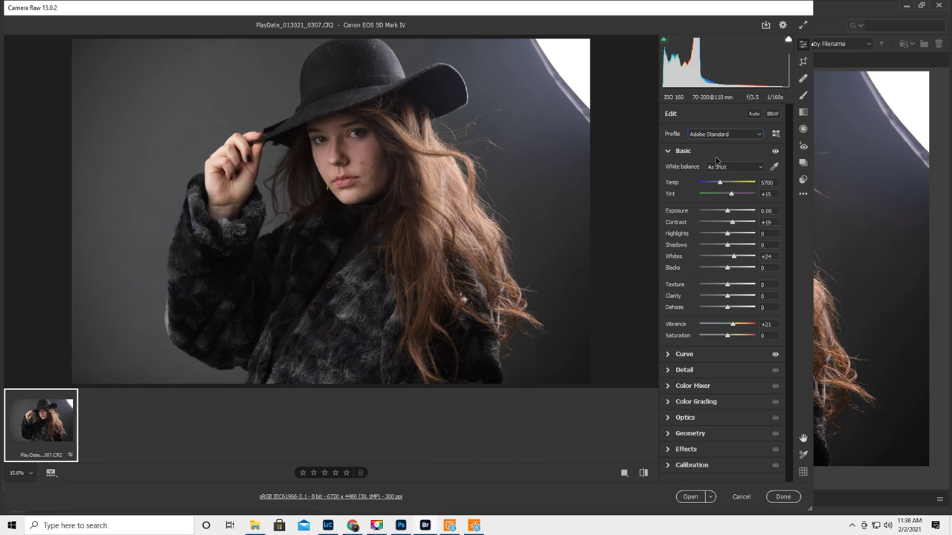
Set Exposure to +0.15, Shadows to -10 and Blacks to -19, and save the raw adjustments
{"action": "mouse_move", "coordinate": [727, 214]}
{"action": "left_mouse_down"}
{"action": "mouse_move", "coordinate": [737, 215]}
{"action": "mouse_move", "coordinate": [720, 216]}
{"action": "mouse_move", "coordinate": [729, 218]}
{"action": "left_mouse_up"}
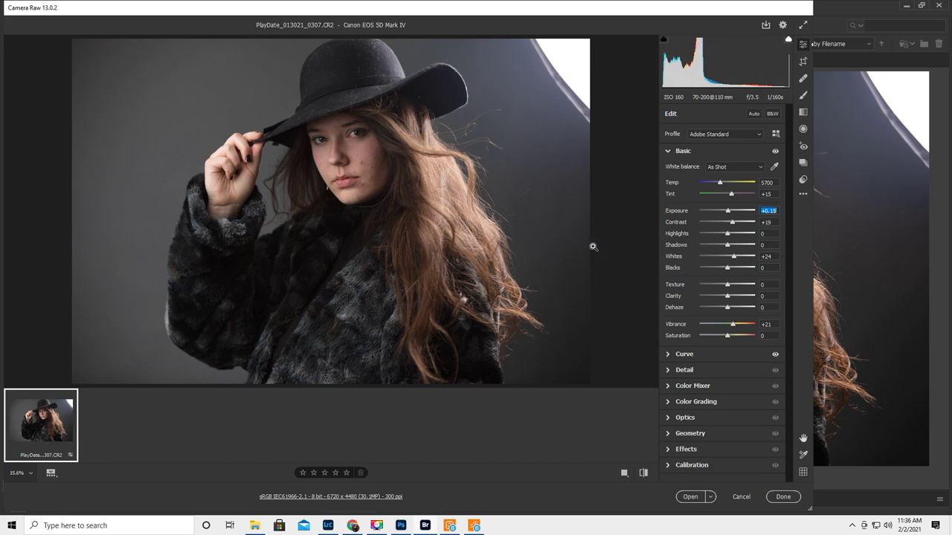
{"action": "left_click_drag", "start_coordinate": [727, 249], "coordinate": [722, 275]}
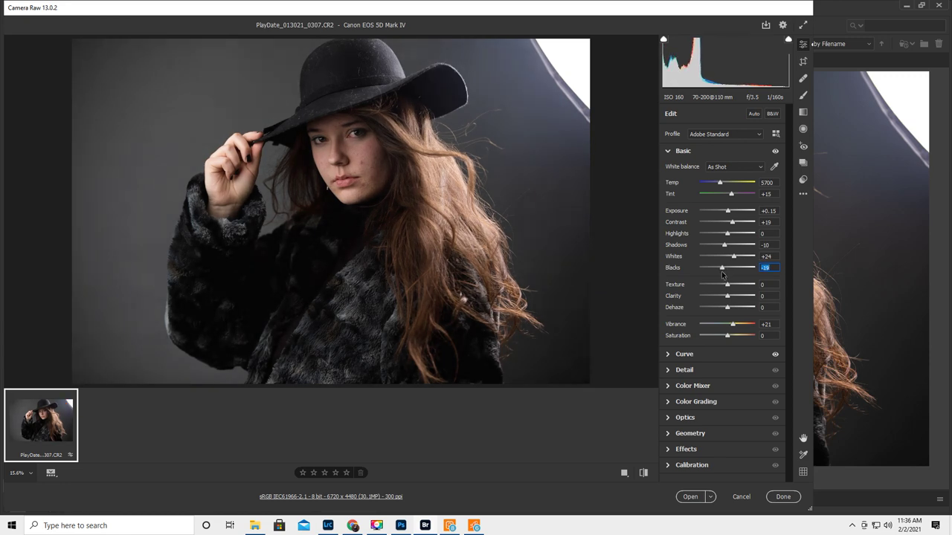
{"action": "left_click", "coordinate": [783, 497]}
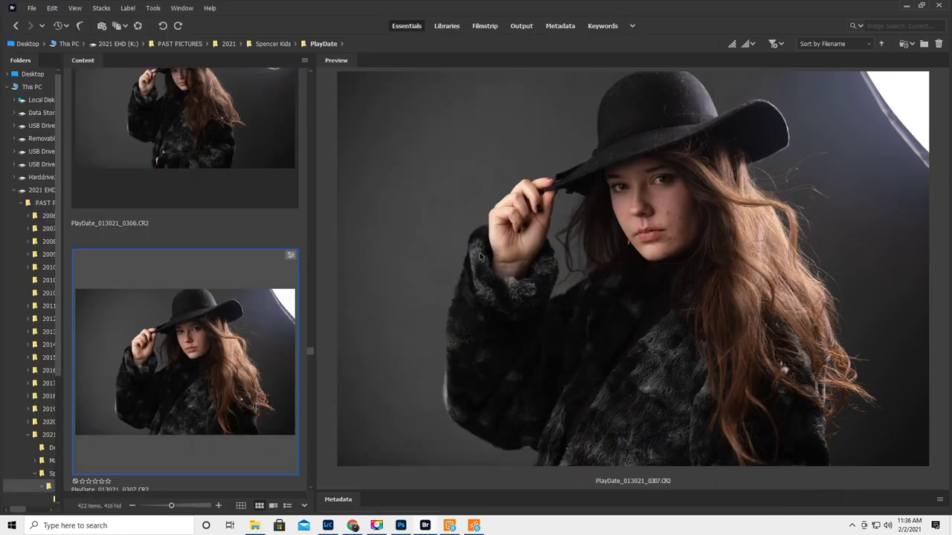
Switch to Photoshop and compare PlayDate_013021_0307.CR2 with PlayDate_013021_0305.CR2, leaving the 0305 photo in front
{"action": "key", "text": "alt+Tab"}
{"action": "key", "text": "space"}
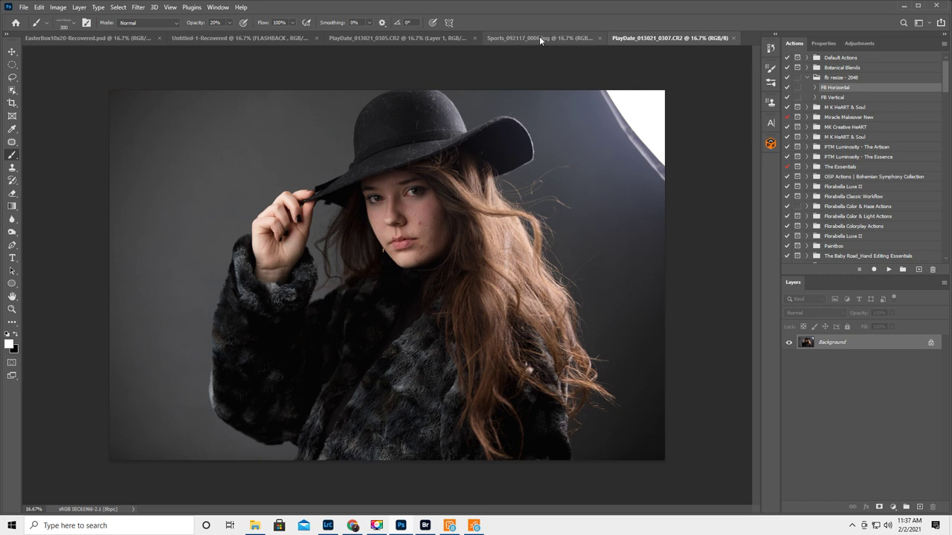
{"action": "left_click", "coordinate": [382, 37]}
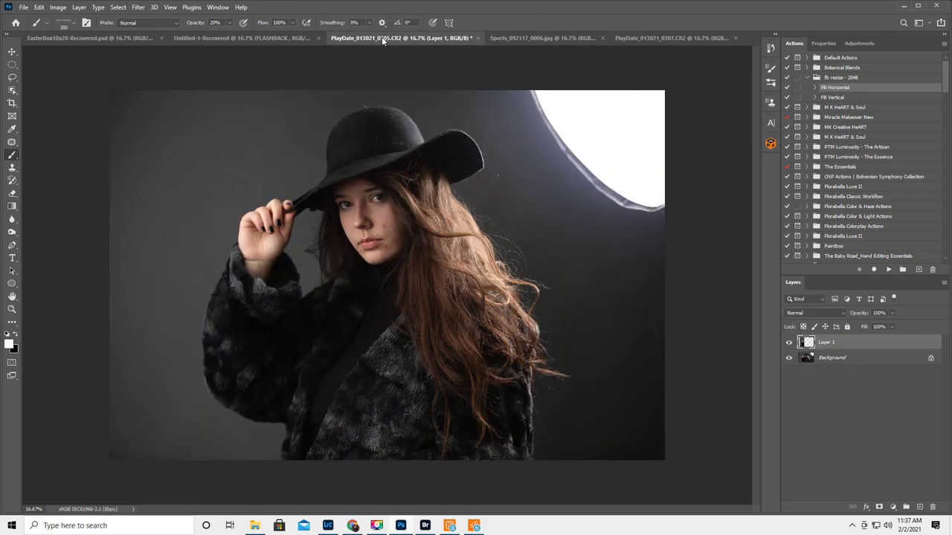
{"action": "left_click", "coordinate": [669, 36]}
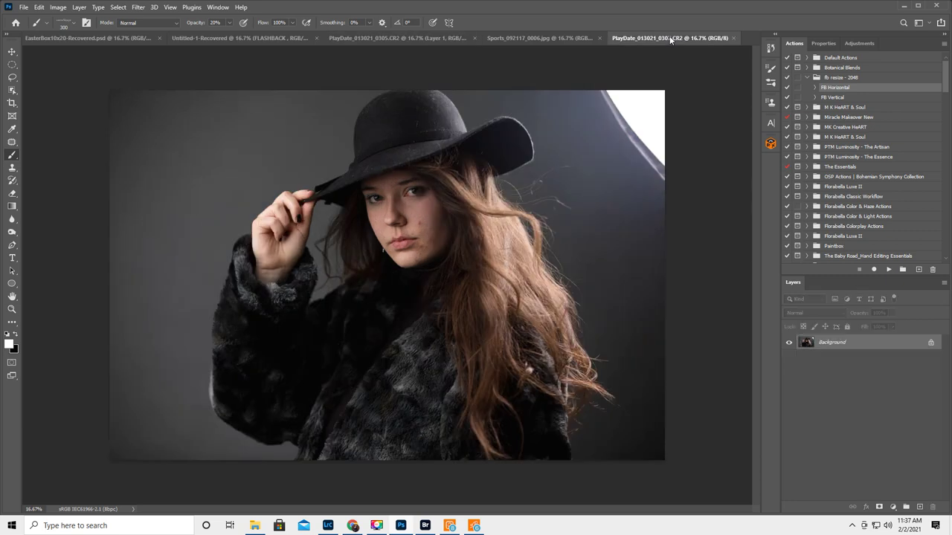
{"action": "left_click", "coordinate": [413, 38]}
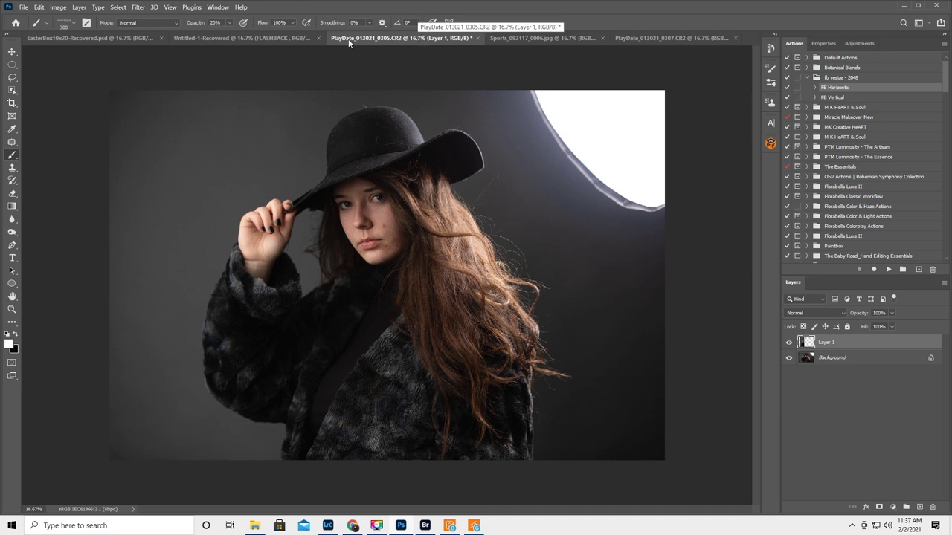
Lasso the raised hand and sleeve in PlayDate_013021_0305.CR2 and copy the selection to a new layer
{"action": "left_click", "coordinate": [10, 78]}
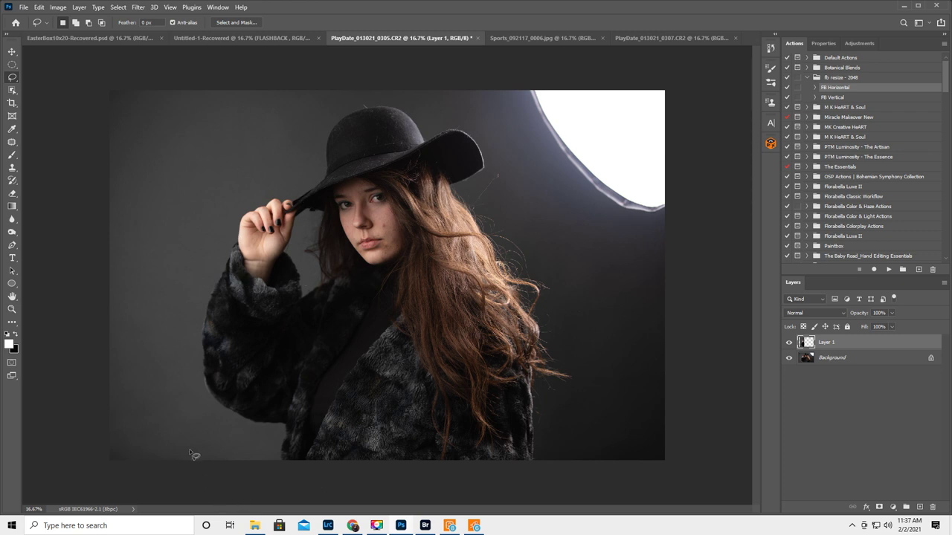
{"action": "mouse_move", "coordinate": [311, 213]}
{"action": "left_mouse_down"}
{"action": "mouse_move", "coordinate": [274, 183]}
{"action": "mouse_move", "coordinate": [240, 185]}
{"action": "mouse_move", "coordinate": [184, 245]}
{"action": "mouse_move", "coordinate": [166, 378]}
{"action": "mouse_move", "coordinate": [193, 443]}
{"action": "mouse_move", "coordinate": [264, 466]}
{"action": "mouse_move", "coordinate": [306, 439]}
{"action": "mouse_move", "coordinate": [327, 338]}
{"action": "mouse_move", "coordinate": [313, 214]}
{"action": "left_mouse_up"}
{"action": "right_click", "coordinate": [243, 312]}
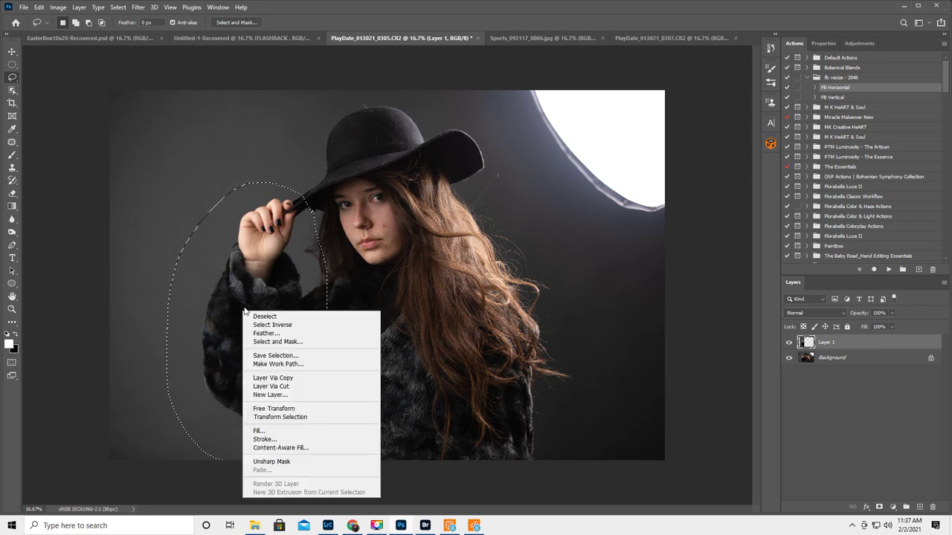
{"action": "left_click", "coordinate": [273, 380]}
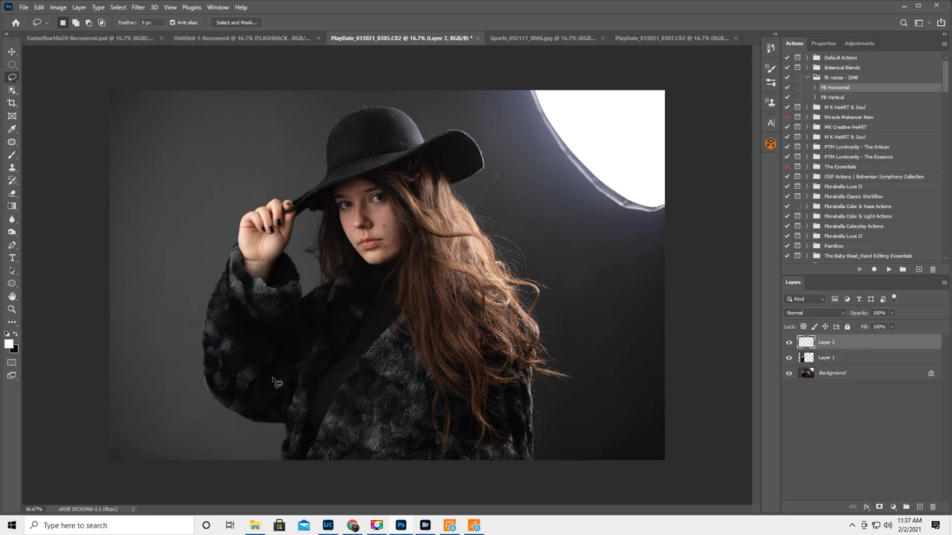
Move the copied hand layer into PlayDate_013021_0307.CR2 over the raised arm and set its opacity to 50%
{"action": "left_click", "coordinate": [12, 52]}
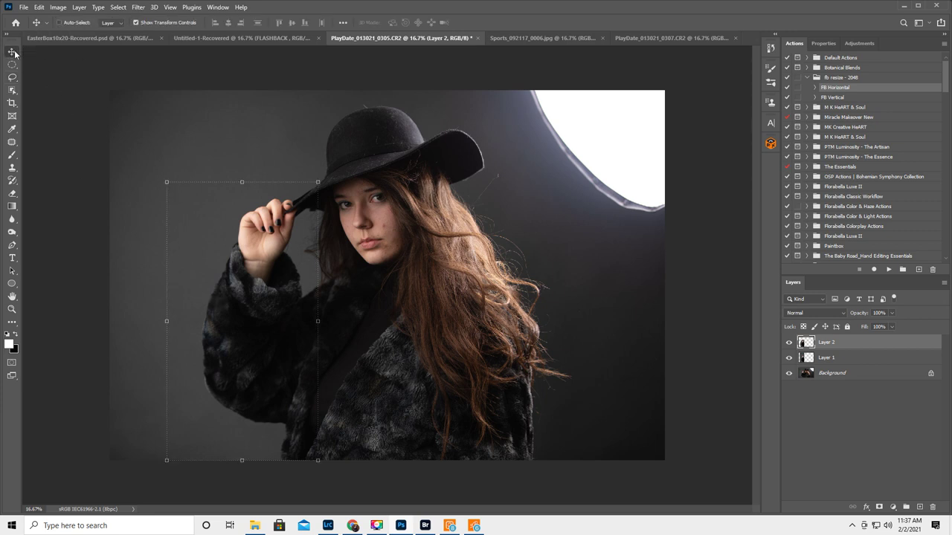
{"action": "left_click_drag", "start_coordinate": [214, 312], "coordinate": [277, 297]}
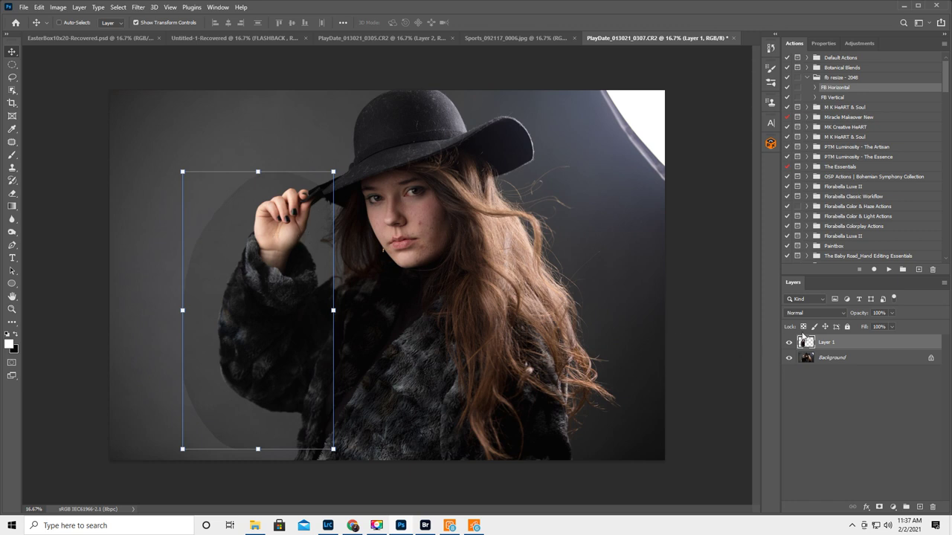
{"action": "left_click_drag", "start_coordinate": [857, 316], "coordinate": [834, 325]}
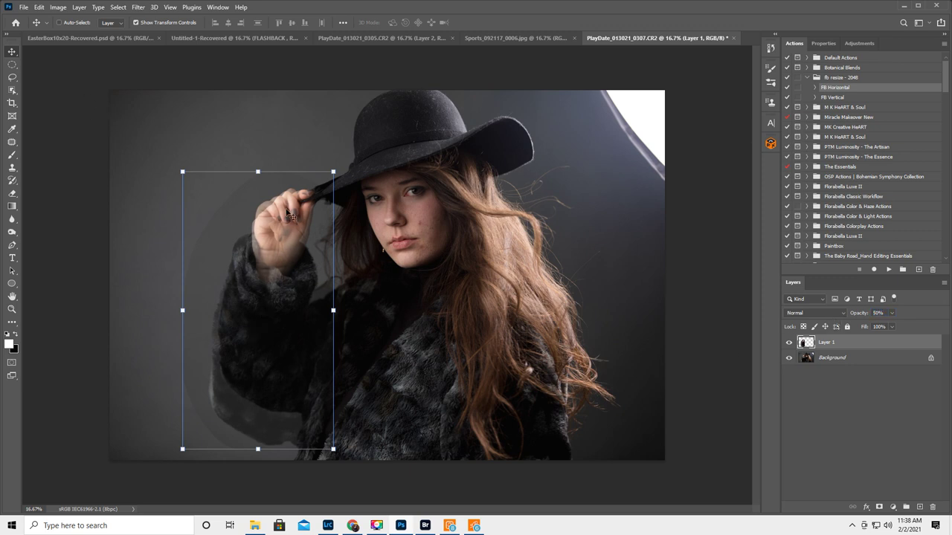
Enlarge and position the pasted hand layer to match the arm underneath, and restore its opacity to 100%
{"action": "left_click_drag", "start_coordinate": [257, 172], "coordinate": [257, 160]}
{"action": "mouse_move", "coordinate": [264, 287]}
{"action": "left_mouse_down"}
{"action": "mouse_move", "coordinate": [261, 322]}
{"action": "mouse_move", "coordinate": [272, 298]}
{"action": "left_mouse_up"}
{"action": "left_click_drag", "start_coordinate": [260, 461], "coordinate": [258, 485]}
{"action": "left_click_drag", "start_coordinate": [281, 354], "coordinate": [270, 354]}
{"action": "left_click_drag", "start_coordinate": [270, 354], "coordinate": [273, 352]}
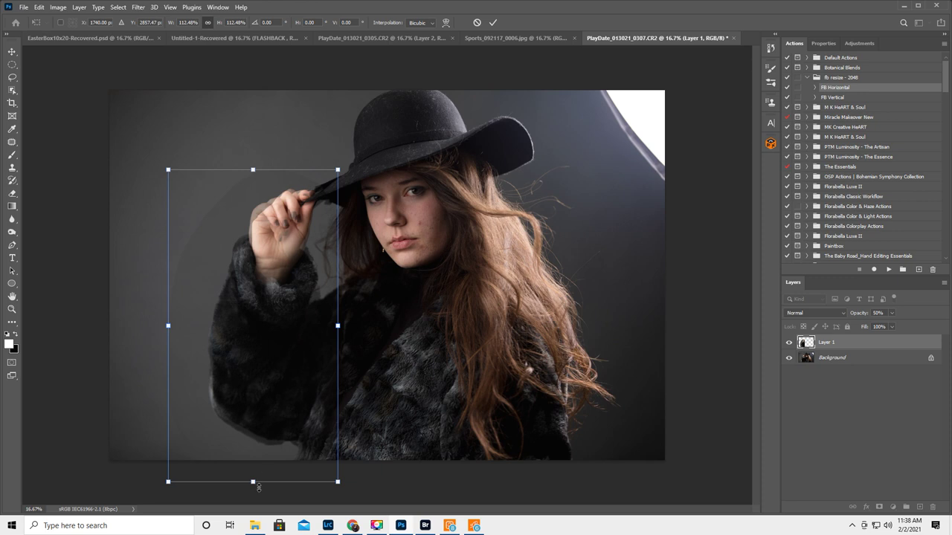
{"action": "left_click_drag", "start_coordinate": [252, 482], "coordinate": [251, 489]}
{"action": "key", "text": "Return"}
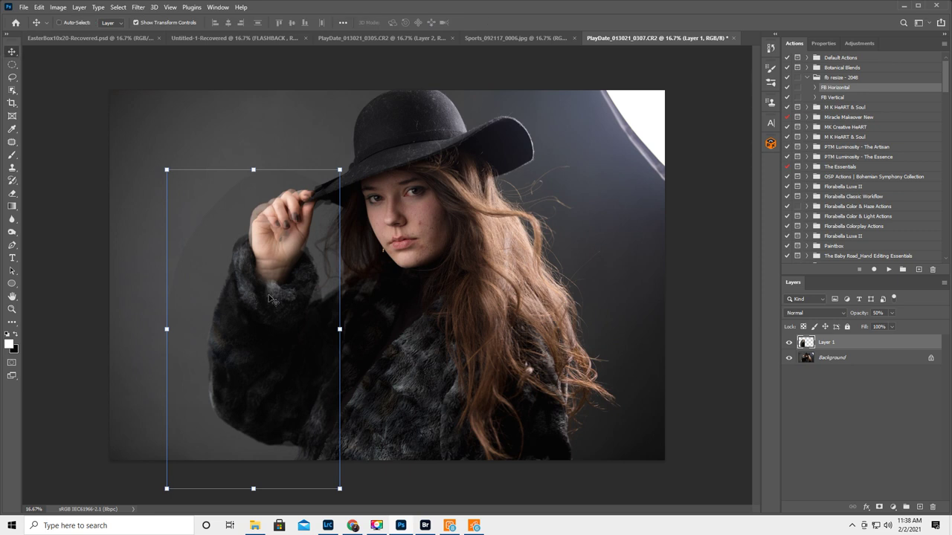
{"action": "left_click_drag", "start_coordinate": [857, 312], "coordinate": [949, 320]}
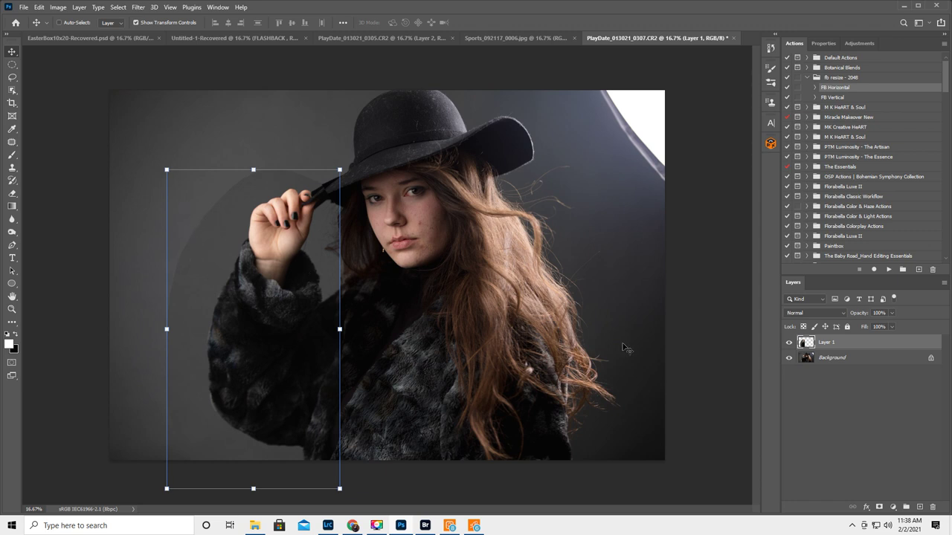
Add a layer mask to Layer 1 and choose a soft round brush at 300 px with 0% hardness
{"action": "left_click", "coordinate": [879, 509]}
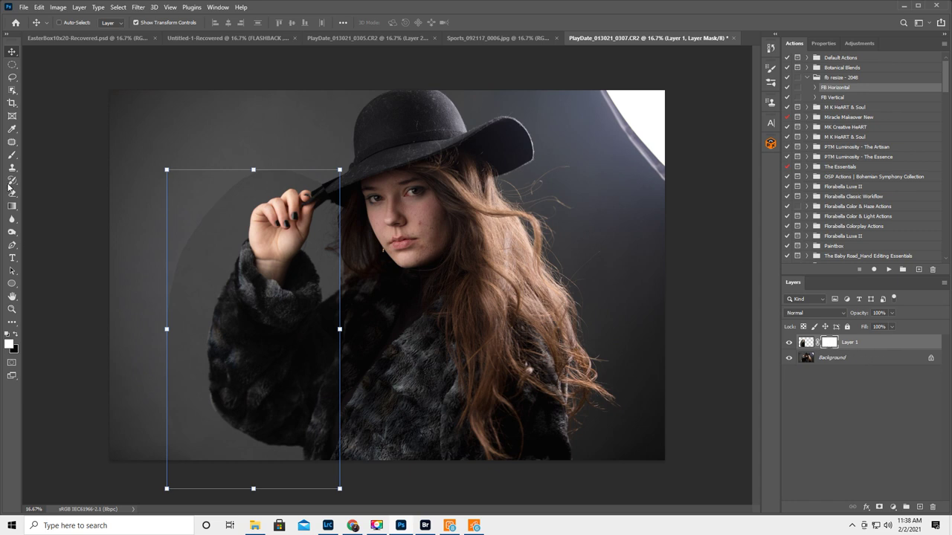
{"action": "left_click", "coordinate": [12, 156]}
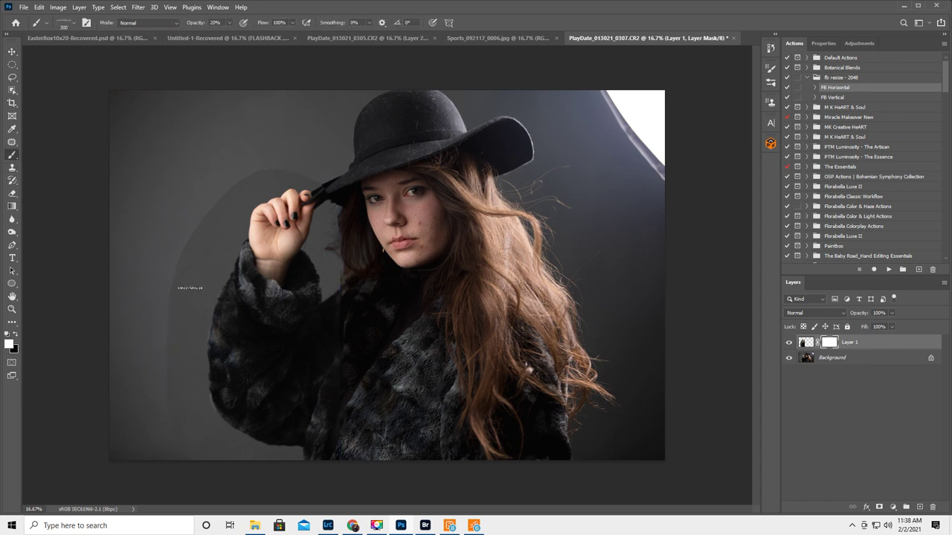
{"action": "right_click", "coordinate": [243, 275]}
{"action": "left_click", "coordinate": [277, 337]}
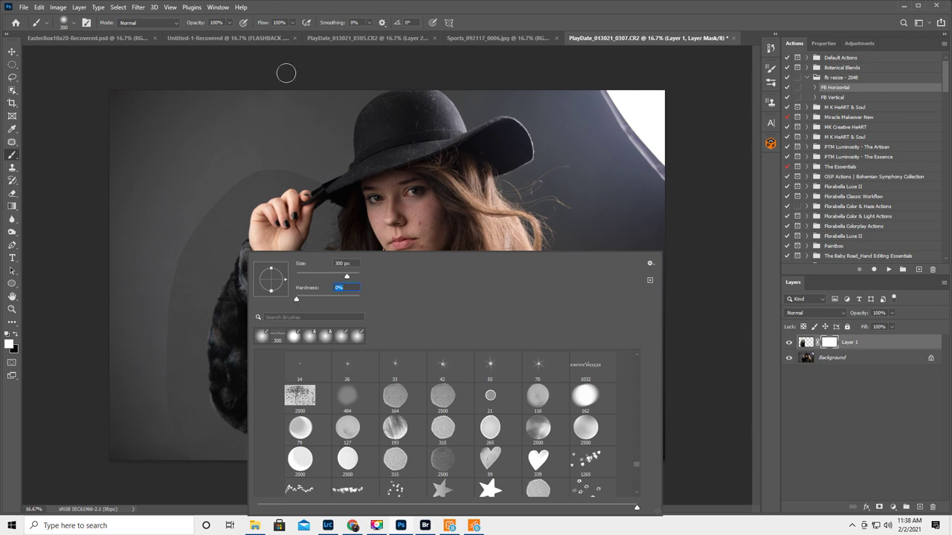
{"action": "left_click", "coordinate": [288, 6]}
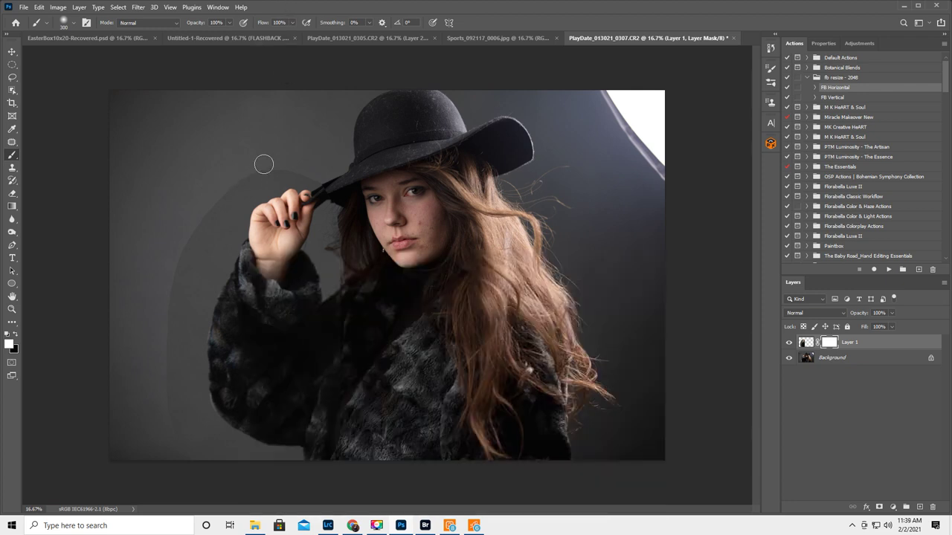
Paint black on Layer 1's mask with an 800 px brush to hide the pasted background and sleeve around the hand
{"action": "key", "text": "bracketright"}
{"action": "key", "text": "bracketright"}
{"action": "key", "text": "bracketright"}
{"action": "key", "text": "bracketright"}
{"action": "key", "text": "bracketright"}
{"action": "key", "text": "x"}
{"action": "key", "text": "x"}
{"action": "key", "text": "x"}
{"action": "key", "text": "x"}
{"action": "key", "text": "x"}
{"action": "key", "text": "x"}
{"action": "key", "text": "x"}
{"action": "key", "text": "x"}
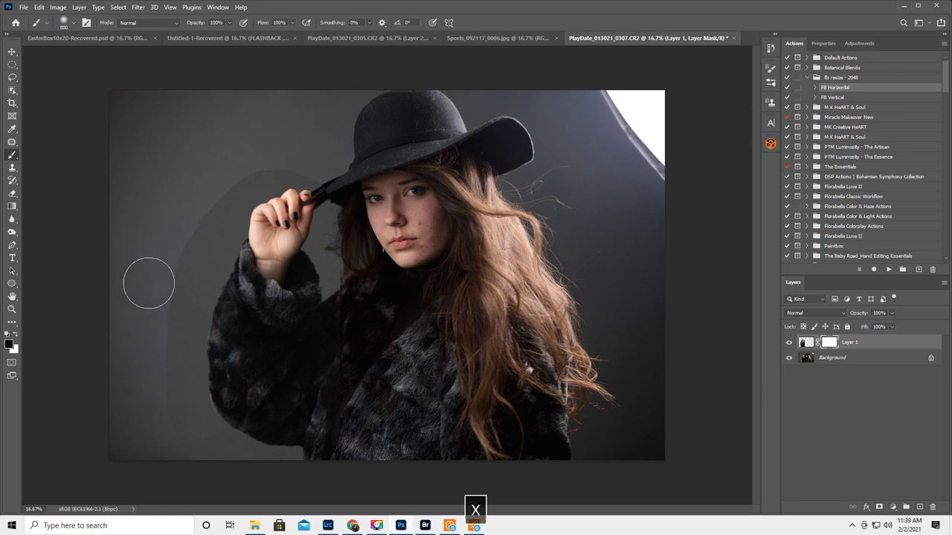
{"action": "key", "text": "x"}
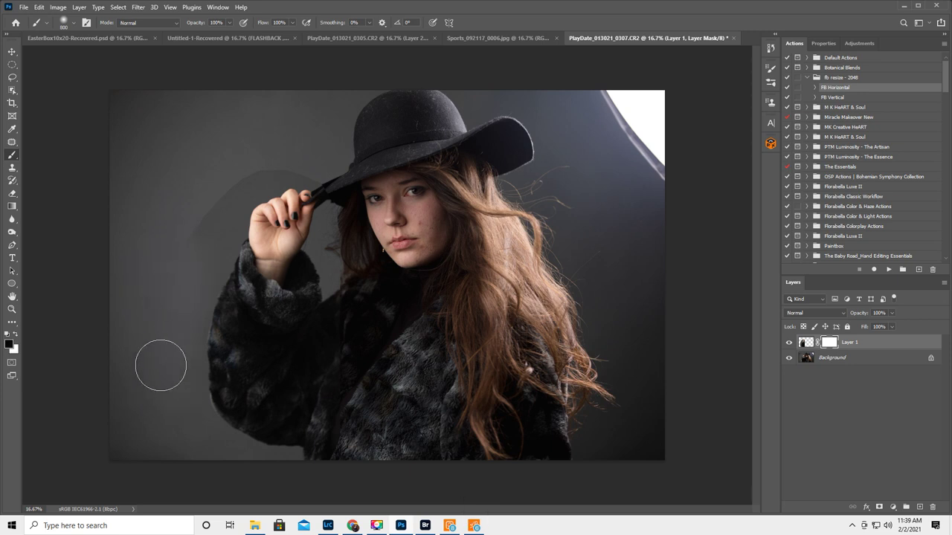
{"action": "mouse_move", "coordinate": [208, 457]}
{"action": "left_mouse_down"}
{"action": "mouse_move", "coordinate": [312, 459]}
{"action": "mouse_move", "coordinate": [237, 449]}
{"action": "mouse_move", "coordinate": [222, 431]}
{"action": "mouse_move", "coordinate": [192, 344]}
{"action": "mouse_move", "coordinate": [197, 294]}
{"action": "mouse_move", "coordinate": [235, 317]}
{"action": "mouse_move", "coordinate": [341, 302]}
{"action": "mouse_move", "coordinate": [328, 389]}
{"action": "mouse_move", "coordinate": [335, 345]}
{"action": "mouse_move", "coordinate": [312, 377]}
{"action": "mouse_move", "coordinate": [314, 401]}
{"action": "mouse_move", "coordinate": [279, 500]}
{"action": "mouse_move", "coordinate": [339, 430]}
{"action": "mouse_move", "coordinate": [338, 307]}
{"action": "mouse_move", "coordinate": [290, 339]}
{"action": "mouse_move", "coordinate": [359, 289]}
{"action": "mouse_move", "coordinate": [293, 257]}
{"action": "mouse_move", "coordinate": [304, 268]}
{"action": "mouse_move", "coordinate": [323, 257]}
{"action": "mouse_move", "coordinate": [323, 296]}
{"action": "mouse_move", "coordinate": [296, 208]}
{"action": "mouse_move", "coordinate": [309, 154]}
{"action": "mouse_move", "coordinate": [313, 162]}
{"action": "mouse_move", "coordinate": [254, 153]}
{"action": "mouse_move", "coordinate": [199, 201]}
{"action": "mouse_move", "coordinate": [189, 238]}
{"action": "mouse_move", "coordinate": [212, 209]}
{"action": "mouse_move", "coordinate": [226, 320]}
{"action": "mouse_move", "coordinate": [235, 289]}
{"action": "mouse_move", "coordinate": [309, 284]}
{"action": "mouse_move", "coordinate": [272, 315]}
{"action": "mouse_move", "coordinate": [241, 311]}
{"action": "left_mouse_up"}
Refine Layer 1's mask around the wrist and cuff with a 200 px brush, alternating white and black
{"action": "key", "text": "x"}
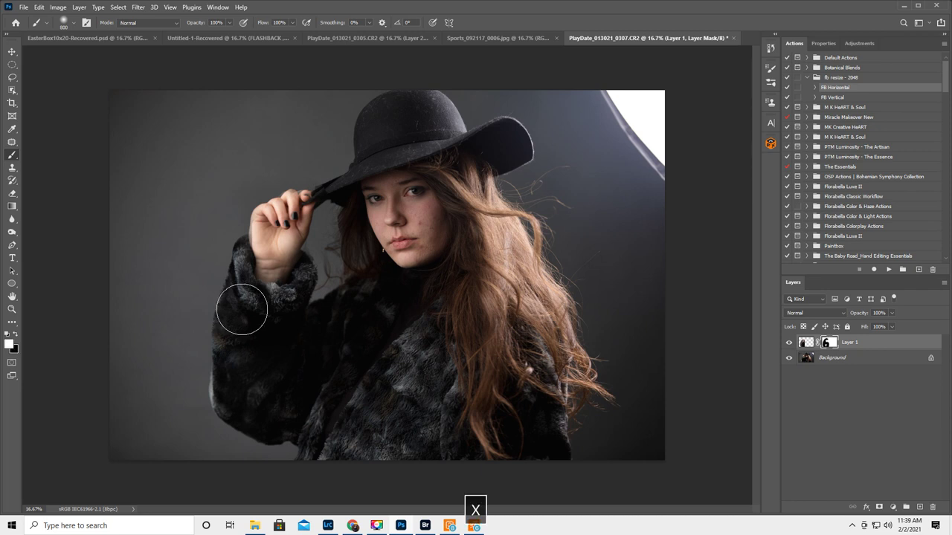
{"action": "key", "text": "bracketleft"}
{"action": "key", "text": "bracketleft"}
{"action": "key", "text": "bracketleft"}
{"action": "key", "text": "bracketleft"}
{"action": "key", "text": "bracketleft"}
{"action": "key", "text": "bracketleft"}
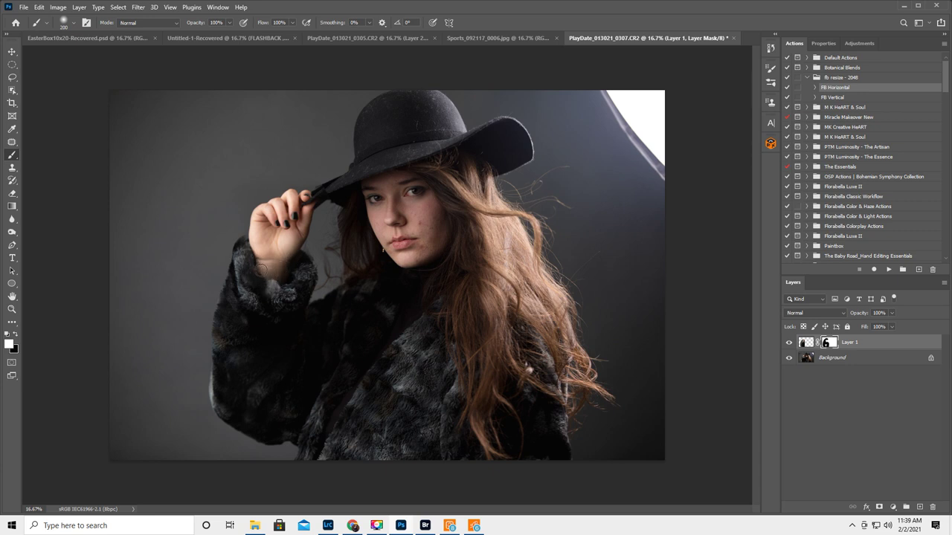
{"action": "key", "text": "x"}
{"action": "key", "text": "x"}
{"action": "key", "text": "x"}
Toggle Layer 1's visibility to compare the replaced hand with the original one
{"action": "left_click", "coordinate": [789, 343]}
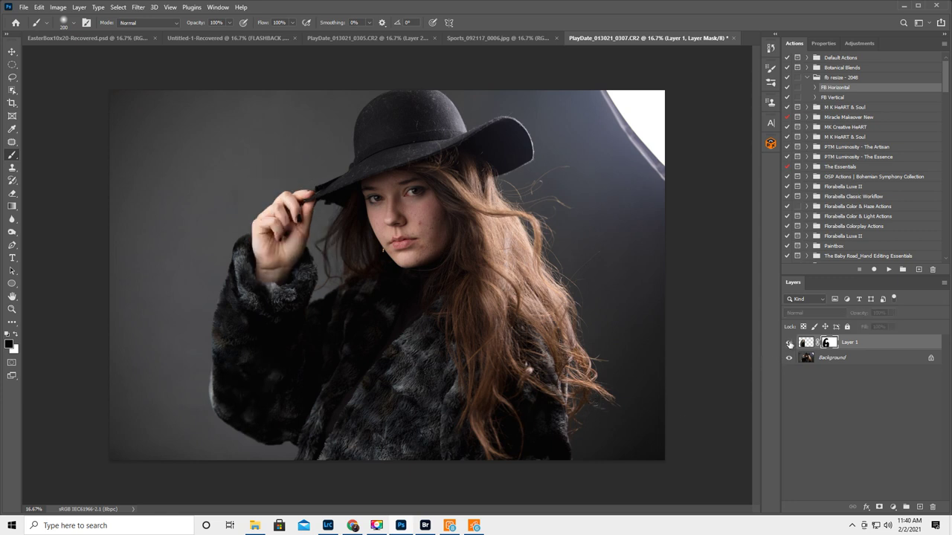
{"action": "left_click", "coordinate": [790, 343]}
{"action": "left_click", "coordinate": [790, 343]}
{"action": "left_click", "coordinate": [790, 343]}
{"action": "left_click", "coordinate": [789, 343]}
{"action": "left_click", "coordinate": [790, 343]}
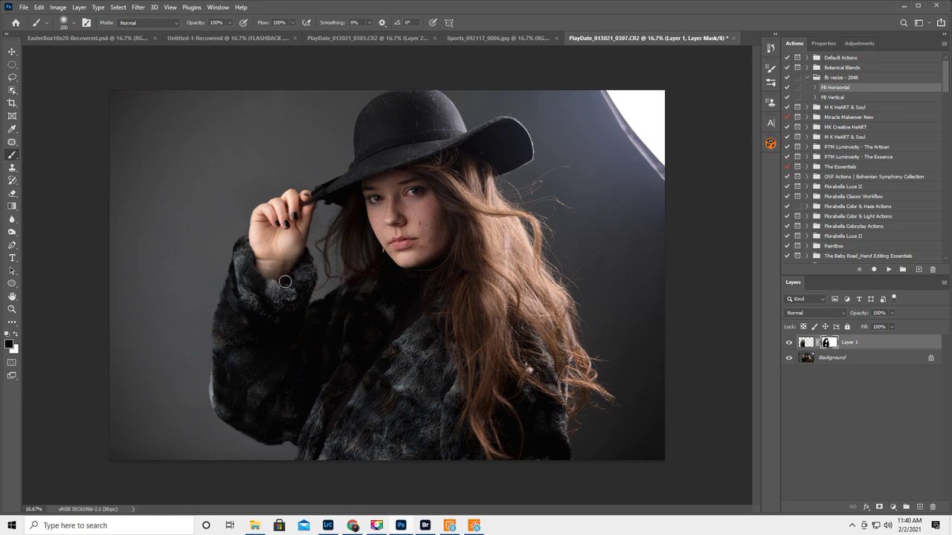
Enlarge the mask brush to 400 px and make white the foreground color
{"action": "key", "text": "bracketright"}
{"action": "key", "text": "x"}
{"action": "key", "text": "bracketright"}
{"action": "key", "text": "bracketright"}
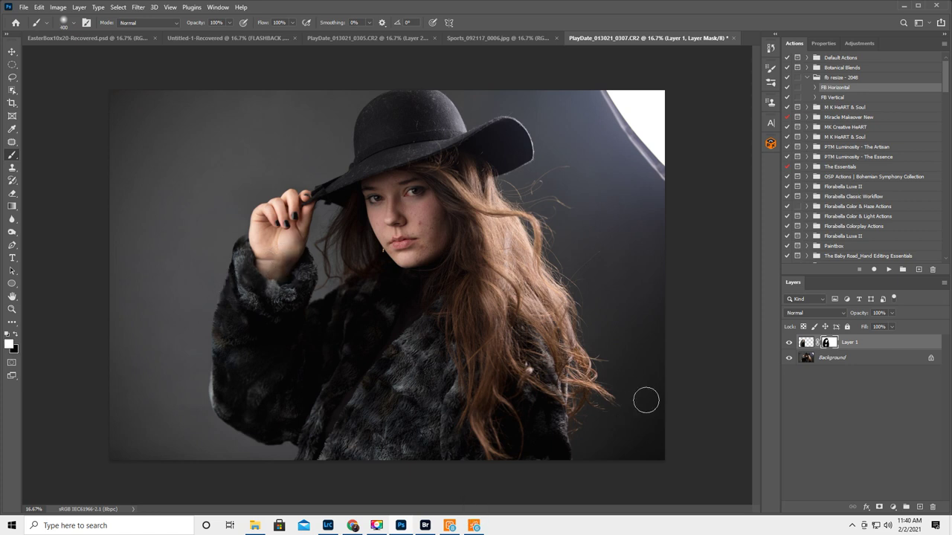
Switch Layer 1 off and on repeatedly to check the blended hand against the original pose
{"action": "left_click", "coordinate": [789, 342]}
{"action": "left_click", "coordinate": [789, 343]}
{"action": "key", "text": "x"}
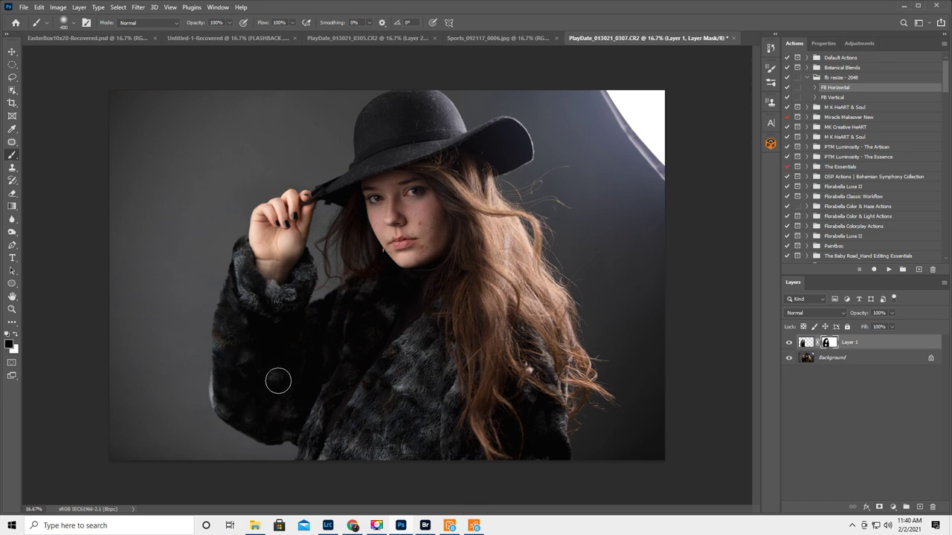
{"action": "left_click", "coordinate": [789, 343]}
{"action": "left_click", "coordinate": [790, 343]}
{"action": "left_click", "coordinate": [789, 343]}
{"action": "left_click", "coordinate": [789, 343]}
{"action": "left_click", "coordinate": [789, 343]}
{"action": "left_click", "coordinate": [789, 343]}
Flatten the image and activate the Spot Healing Brush with a larger tip
{"action": "left_click", "coordinate": [945, 285]}
{"action": "left_click", "coordinate": [854, 458]}
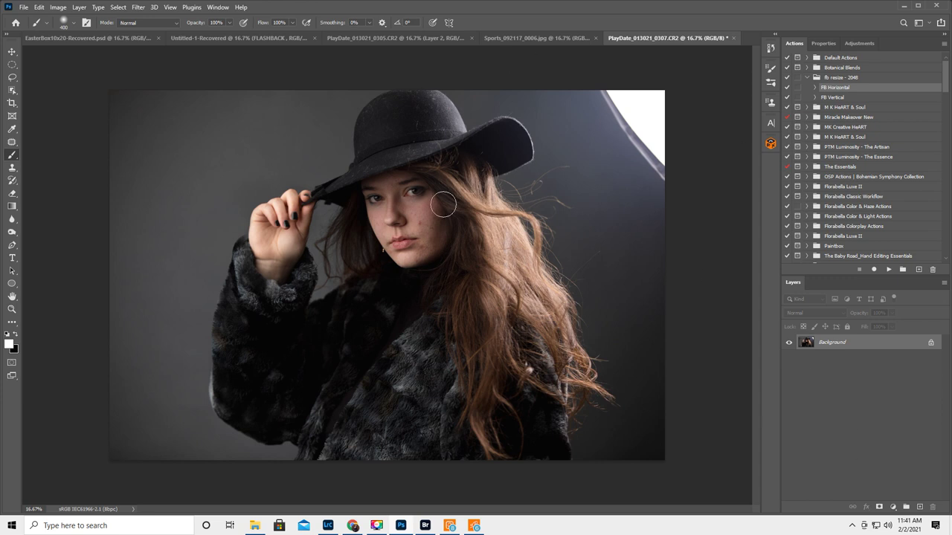
{"action": "left_click", "coordinate": [13, 142]}
{"action": "left_click", "coordinate": [56, 142]}
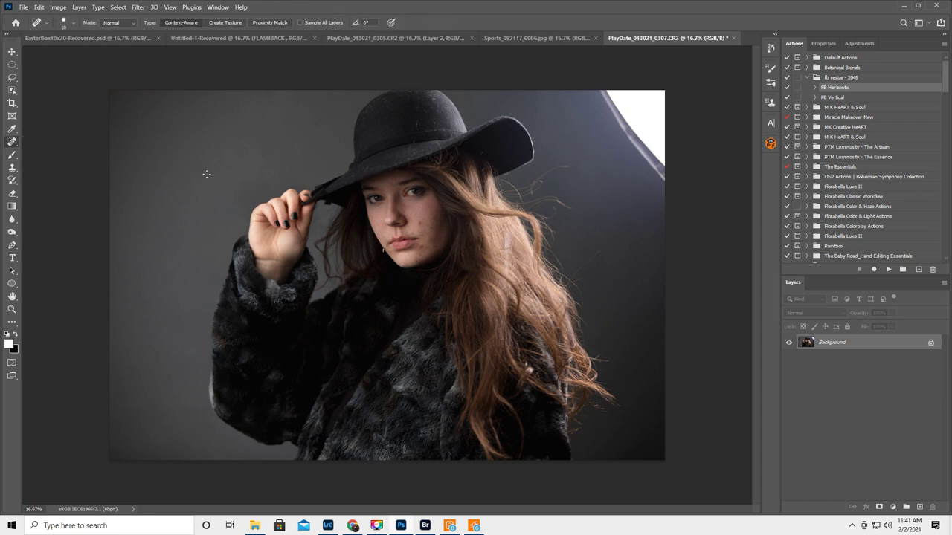
{"action": "key", "text": "bracketright"}
{"action": "key", "text": "bracketright"}
Lasso the white studio light in the image's upper-right corner, remove it with a Content-Aware fill, and deselect
{"action": "left_click", "coordinate": [12, 78]}
{"action": "mouse_move", "coordinate": [567, 89]}
{"action": "left_mouse_down"}
{"action": "mouse_move", "coordinate": [614, 164]}
{"action": "mouse_move", "coordinate": [682, 209]}
{"action": "mouse_move", "coordinate": [701, 182]}
{"action": "mouse_move", "coordinate": [697, 95]}
{"action": "mouse_move", "coordinate": [650, 71]}
{"action": "mouse_move", "coordinate": [570, 69]}
{"action": "left_mouse_up"}
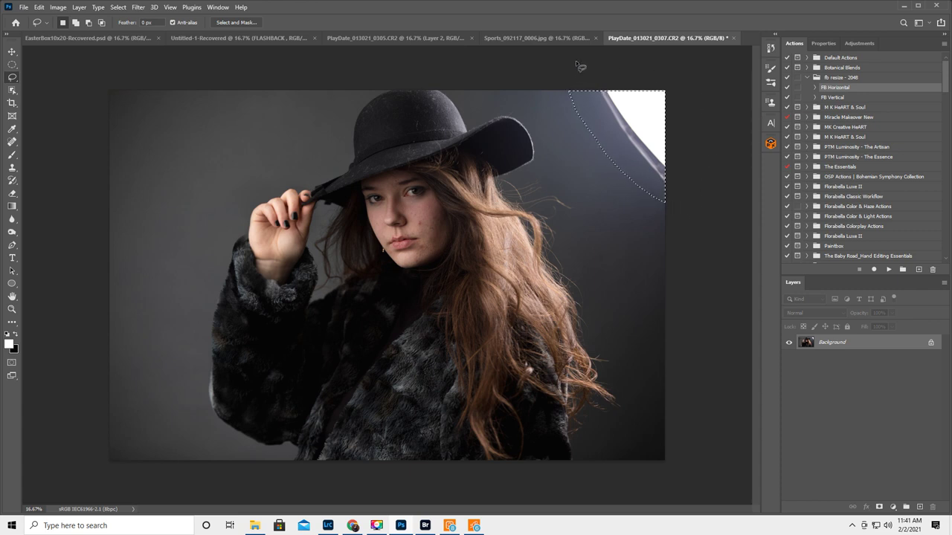
{"action": "key", "text": "BackSpace"}
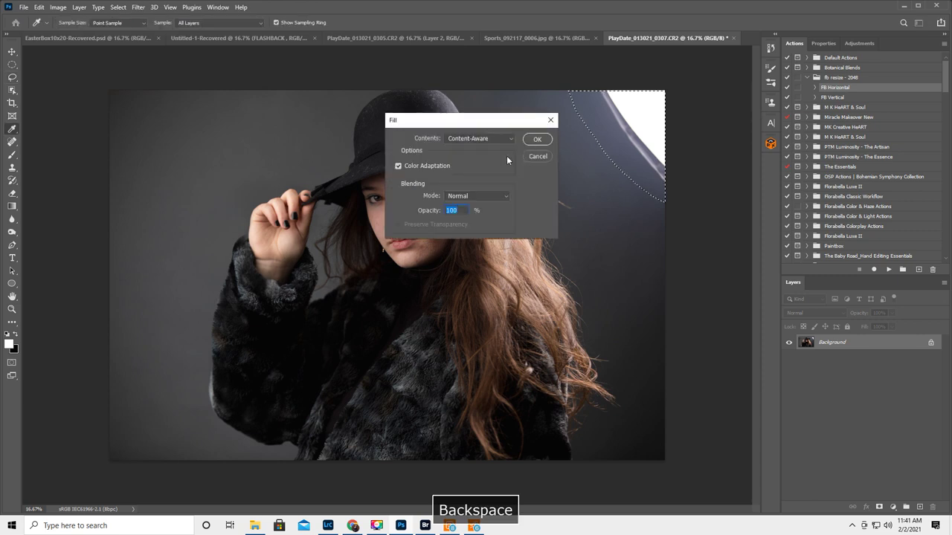
{"action": "left_click", "coordinate": [536, 140]}
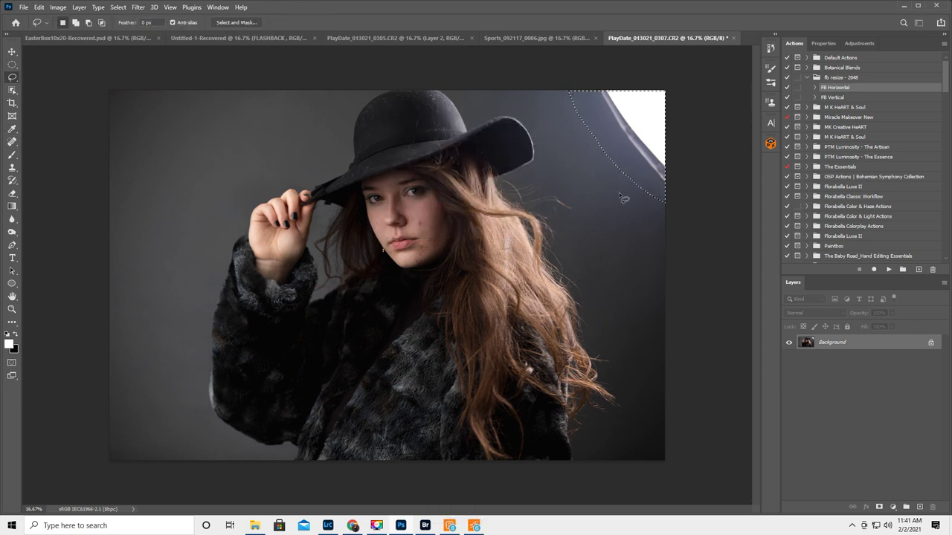
{"action": "key", "text": "ctrl+d"}
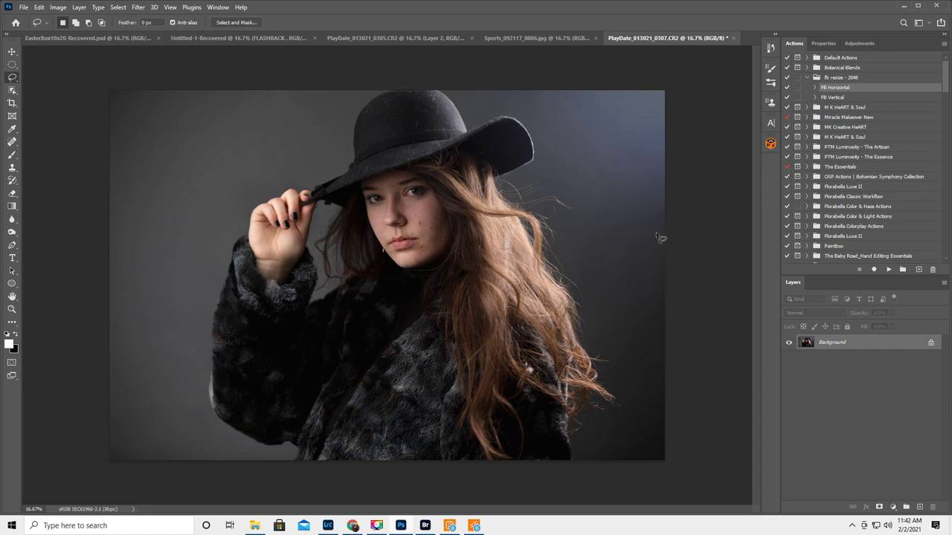
Duplicate the Background layer and set the Brush to 56% opacity and 1100 px
{"action": "key", "text": "ctrl+j"}
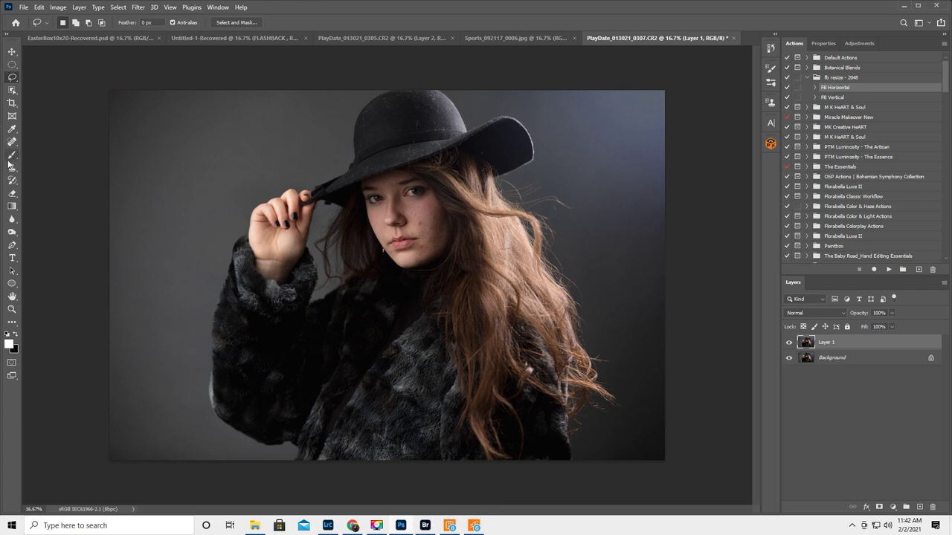
{"action": "left_click", "coordinate": [11, 156]}
{"action": "left_click_drag", "start_coordinate": [197, 24], "coordinate": [179, 34]}
{"action": "key", "text": "bracketright"}
{"action": "key", "text": "bracketright"}
{"action": "key", "text": "bracketright"}
{"action": "key", "text": "bracketright"}
{"action": "key", "text": "bracketright"}
{"action": "key", "text": "bracketright"}
{"action": "key", "text": "bracketright"}
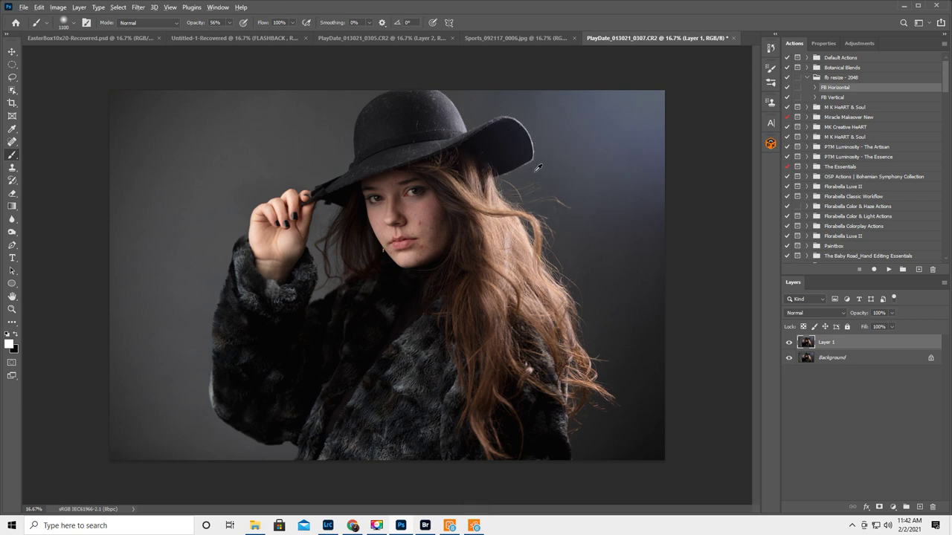
Paint sampled backdrop greys over the bluish area behind the hair on Layer 1, enlarging the brush to 1600 px for the darkest tone
{"action": "left_click", "coordinate": [538, 166], "text": "alt"}
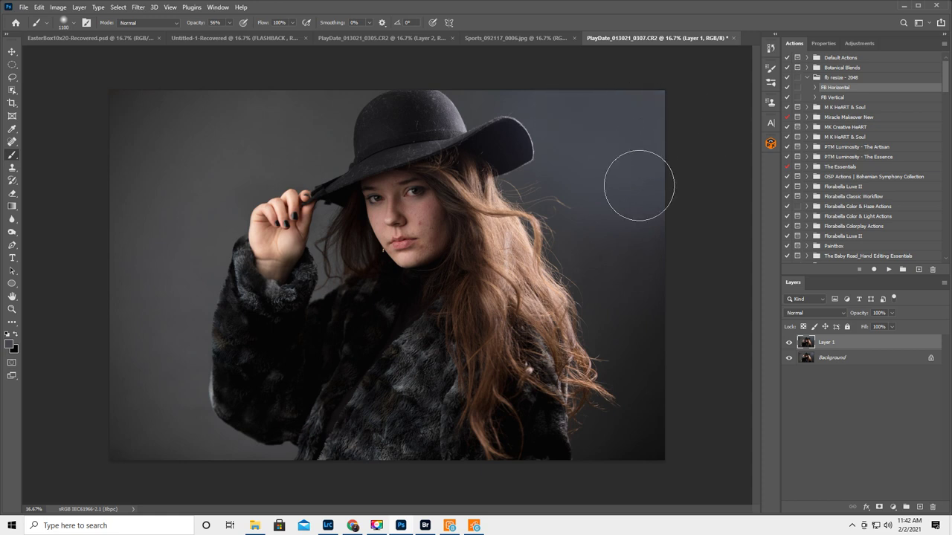
{"action": "left_click", "coordinate": [581, 251], "text": "alt"}
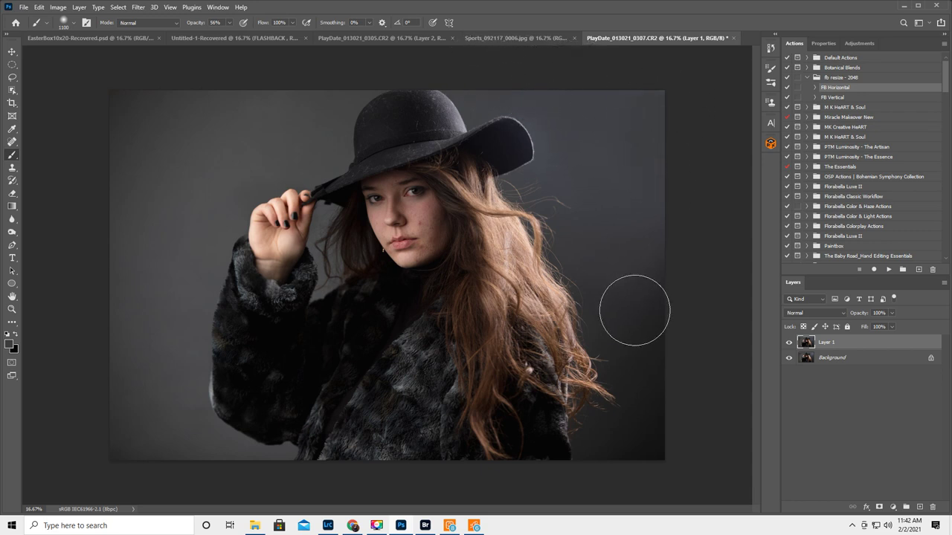
{"action": "left_click", "coordinate": [645, 336], "text": "alt"}
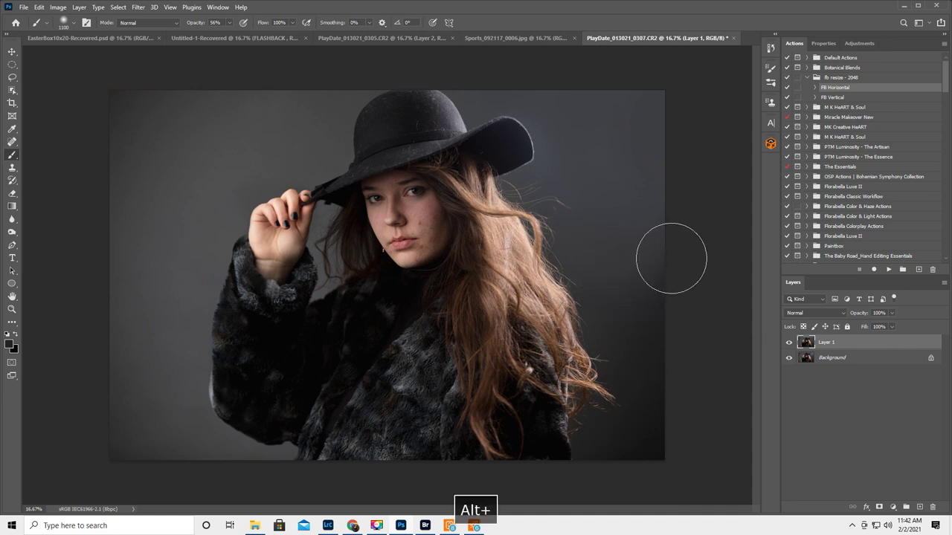
{"action": "key", "text": "bracketright"}
{"action": "key", "text": "bracketright"}
{"action": "key", "text": "bracketright"}
{"action": "key", "text": "bracketright"}
{"action": "key", "text": "bracketright"}
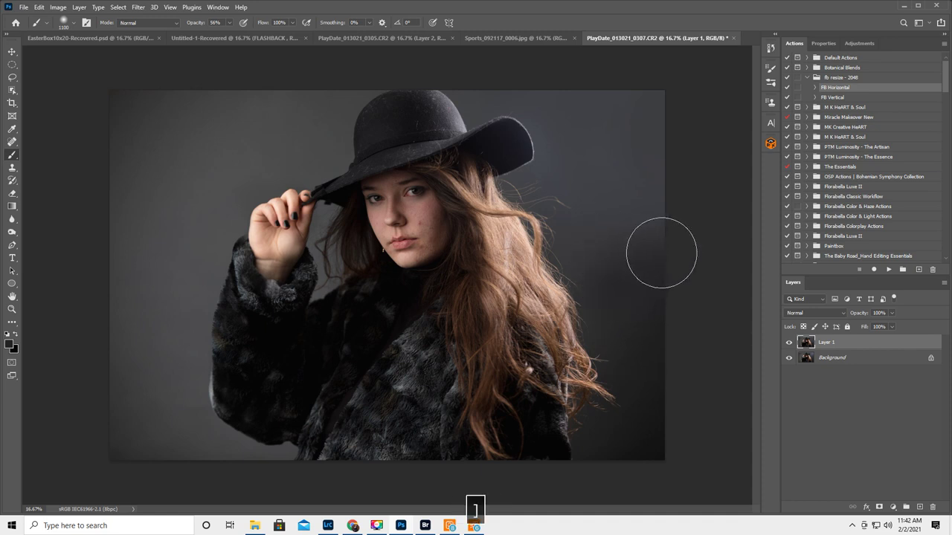
{"action": "mouse_move", "coordinate": [619, 231]}
{"action": "left_mouse_down"}
{"action": "mouse_move", "coordinate": [647, 207]}
{"action": "mouse_move", "coordinate": [656, 187]}
{"action": "left_mouse_up"}
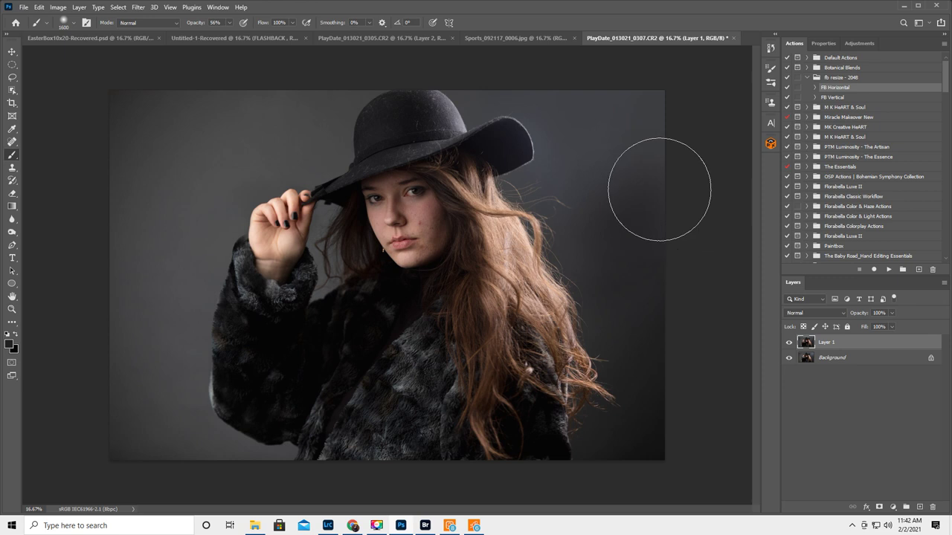
{"action": "left_click_drag", "start_coordinate": [625, 141], "coordinate": [648, 127]}
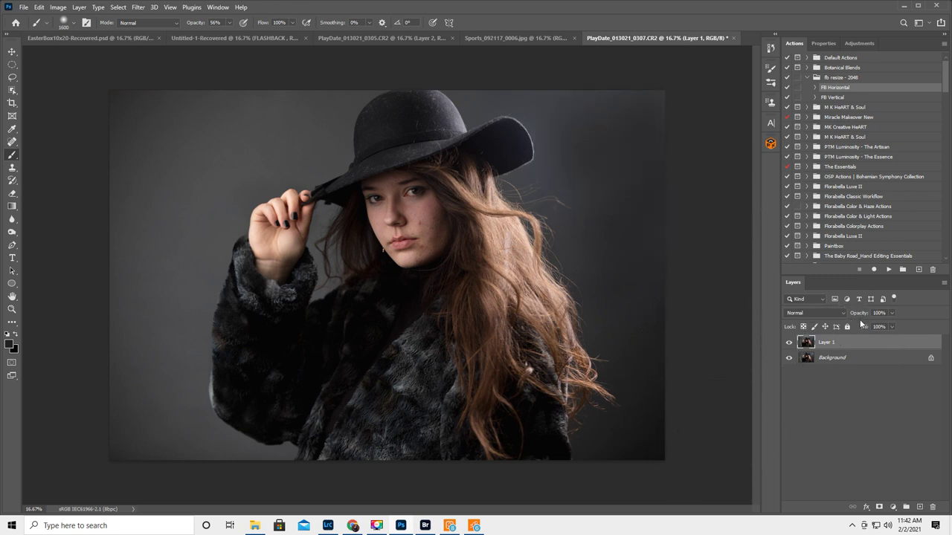
Lower Layer 1's opacity to 63% and flatten the image
{"action": "left_click_drag", "start_coordinate": [860, 315], "coordinate": [841, 322]}
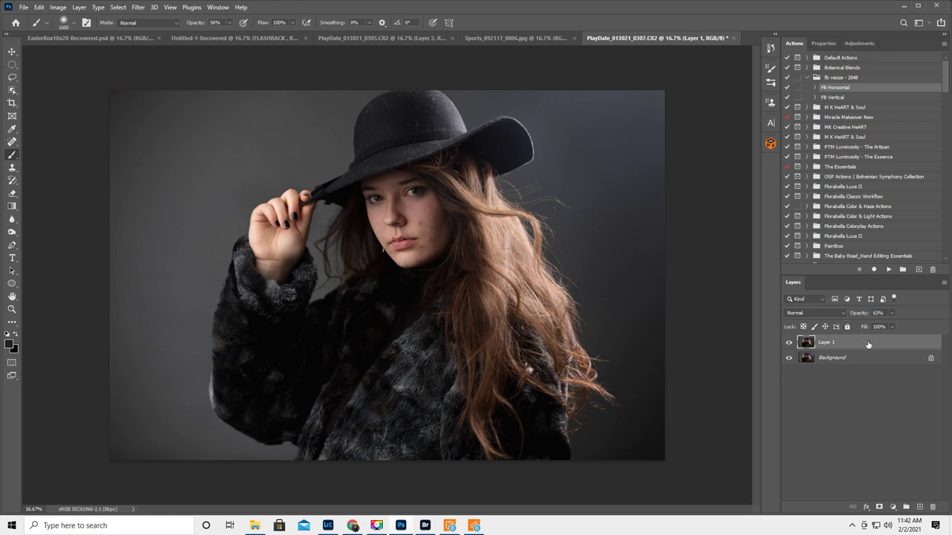
{"action": "left_click", "coordinate": [944, 284]}
{"action": "left_click", "coordinate": [864, 458]}
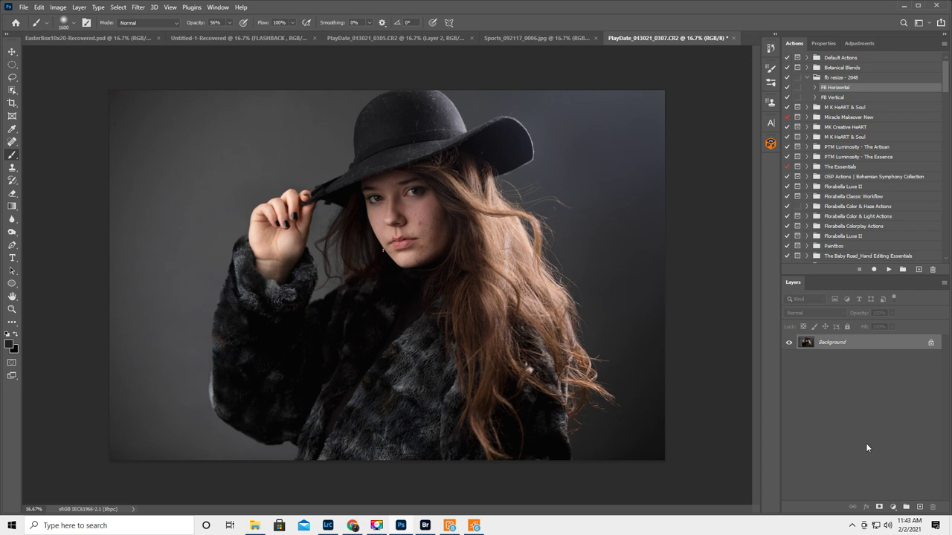
Remove the most visible blemishes on the forehead, both cheeks and chin with a reduced Spot Healing Brush
{"action": "left_click", "coordinate": [12, 308]}
{"action": "left_click", "coordinate": [418, 221]}
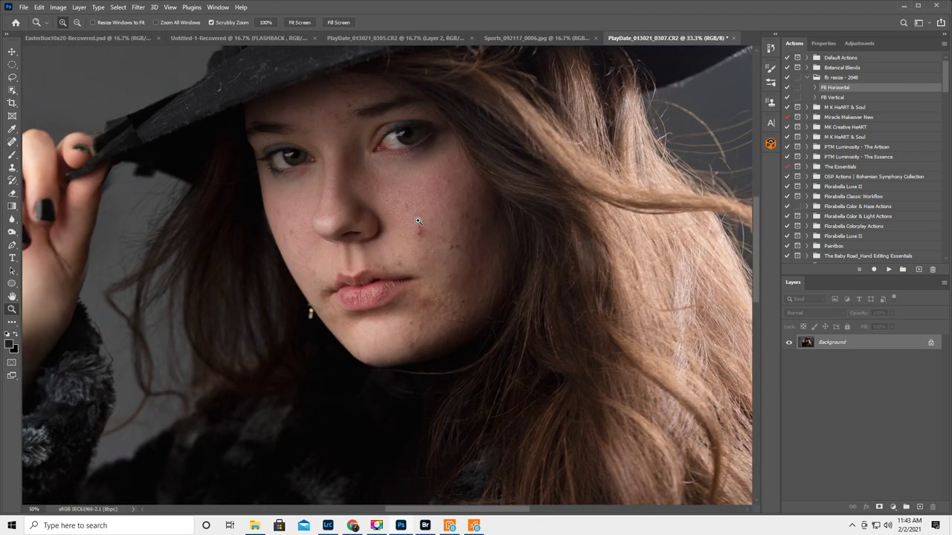
{"action": "left_click", "coordinate": [418, 221]}
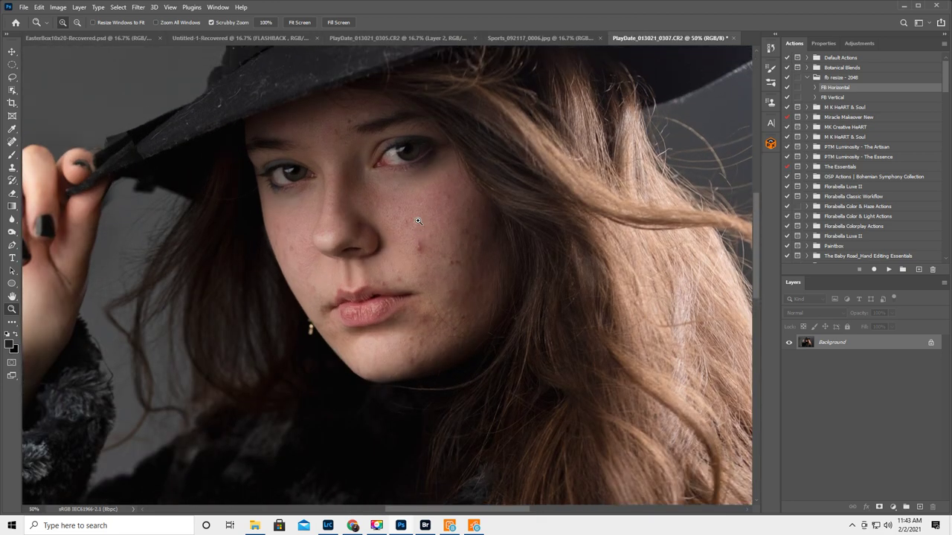
{"action": "scroll", "coordinate": [418, 221], "scroll_direction": "up", "scroll_amount": 1}
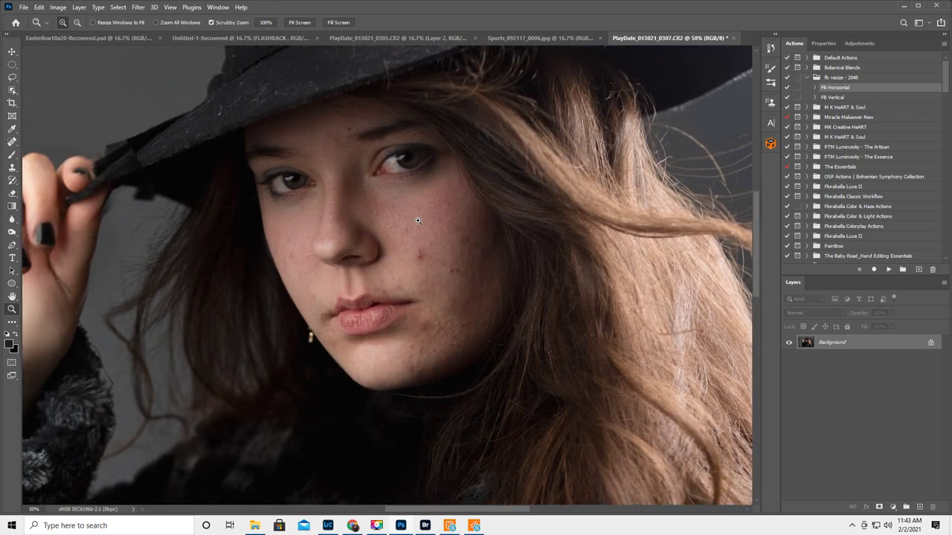
{"action": "left_click", "coordinate": [12, 142]}
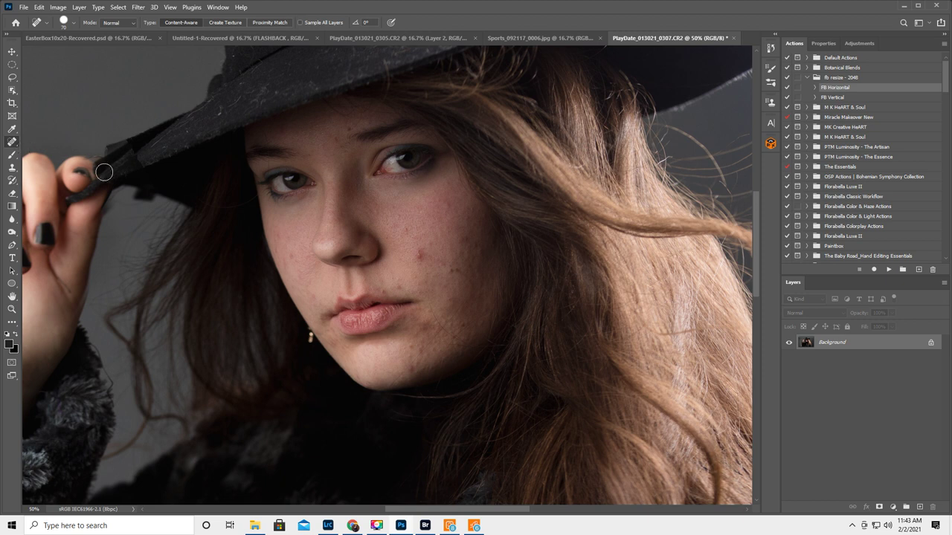
{"action": "key", "text": "bracketleft"}
{"action": "key", "text": "bracketleft"}
{"action": "left_click", "coordinate": [337, 140]}
{"action": "left_click", "coordinate": [421, 253]}
{"action": "left_click", "coordinate": [405, 230]}
{"action": "left_click", "coordinate": [399, 218]}
{"action": "left_click", "coordinate": [300, 277]}
{"action": "left_click", "coordinate": [296, 259]}
{"action": "left_click", "coordinate": [281, 238]}
{"action": "left_click", "coordinate": [290, 253]}
{"action": "left_click", "coordinate": [476, 253]}
{"action": "left_click", "coordinate": [470, 264]}
{"action": "left_click", "coordinate": [411, 346]}
Heal the small spots beside the mouth and along the jaw and chin with a smaller healing brush
{"action": "key", "text": "bracketleft"}
{"action": "left_click_drag", "start_coordinate": [449, 319], "coordinate": [451, 319]}
{"action": "left_click_drag", "start_coordinate": [426, 295], "coordinate": [427, 296]}
{"action": "left_click_drag", "start_coordinate": [493, 311], "coordinate": [492, 311]}
{"action": "left_click_drag", "start_coordinate": [472, 295], "coordinate": [473, 293]}
{"action": "left_click_drag", "start_coordinate": [373, 368], "coordinate": [374, 368]}
Heal the remaining marks on the upper cheek and on the forehead between the eyebrows
{"action": "key", "text": "bracketright"}
{"action": "key", "text": "bracketright"}
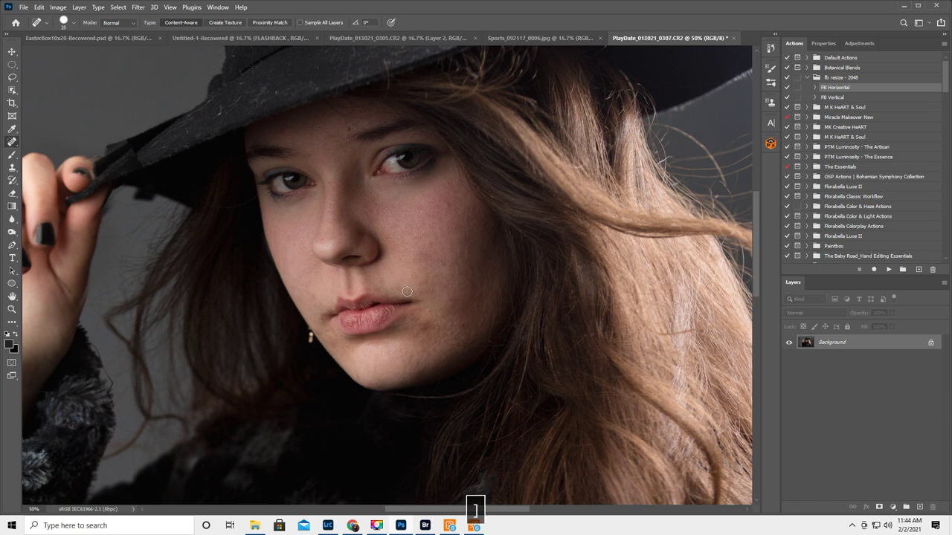
{"action": "key", "text": "bracketleft"}
{"action": "left_click", "coordinate": [449, 205]}
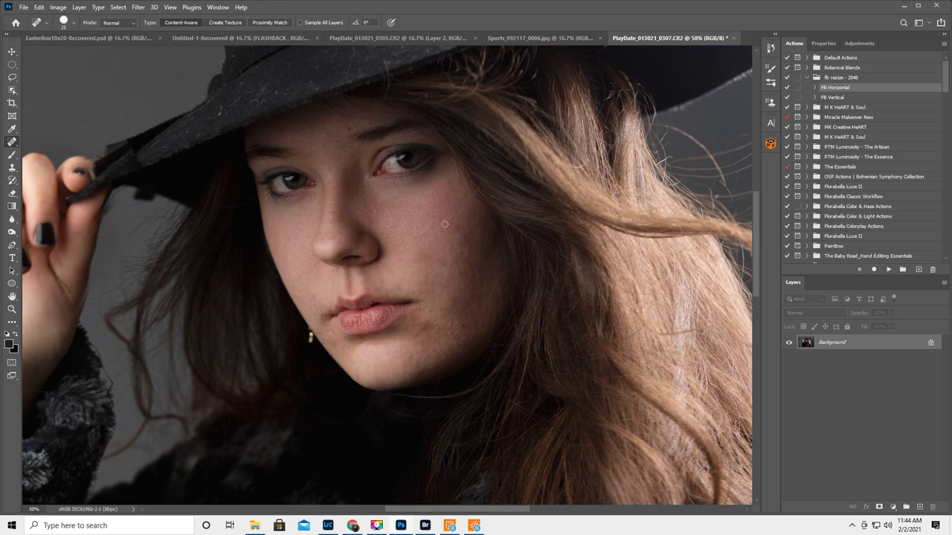
{"action": "left_click", "coordinate": [346, 148]}
{"action": "left_click_drag", "start_coordinate": [348, 132], "coordinate": [310, 156]}
Smooth the uneven skin beside the mouth, on the chin and across the shaded cheek with the Spot Healing Brush
{"action": "key", "text": "bracketright"}
{"action": "left_click", "coordinate": [333, 343]}
{"action": "left_click", "coordinate": [421, 334]}
{"action": "left_click", "coordinate": [430, 329]}
{"action": "left_click", "coordinate": [423, 324]}
{"action": "left_click", "coordinate": [428, 324]}
{"action": "left_click_drag", "start_coordinate": [441, 265], "coordinate": [431, 263]}
{"action": "left_click_drag", "start_coordinate": [448, 230], "coordinate": [468, 218]}
{"action": "left_click_drag", "start_coordinate": [398, 345], "coordinate": [399, 346]}
{"action": "left_click_drag", "start_coordinate": [456, 338], "coordinate": [440, 314]}
{"action": "key", "text": "bracketleft"}
Run the "Don't be Late Eye Essentials" action from the Summerana Eye Essentials Action Collection
{"action": "left_click_drag", "start_coordinate": [947, 82], "coordinate": [949, 266]}
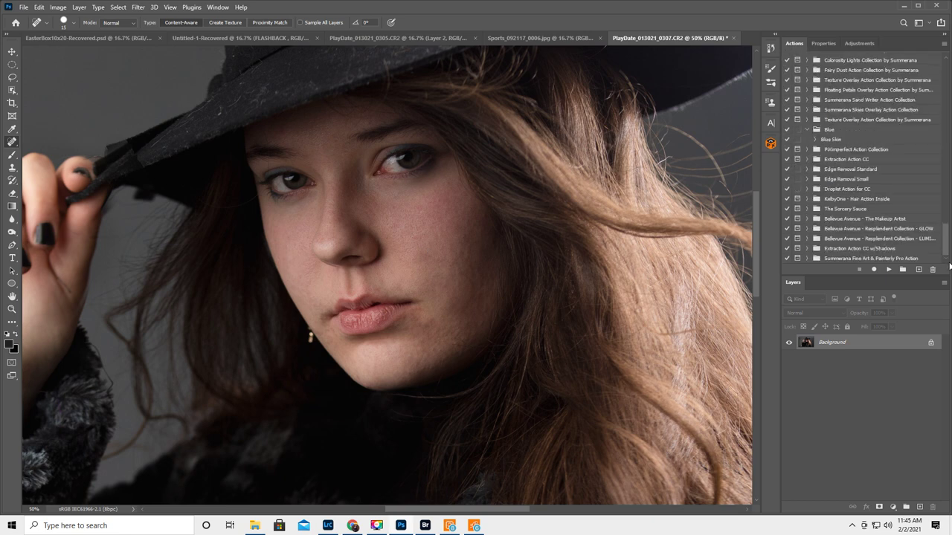
{"action": "scroll", "coordinate": [869, 216], "scroll_direction": "up", "scroll_amount": 3}
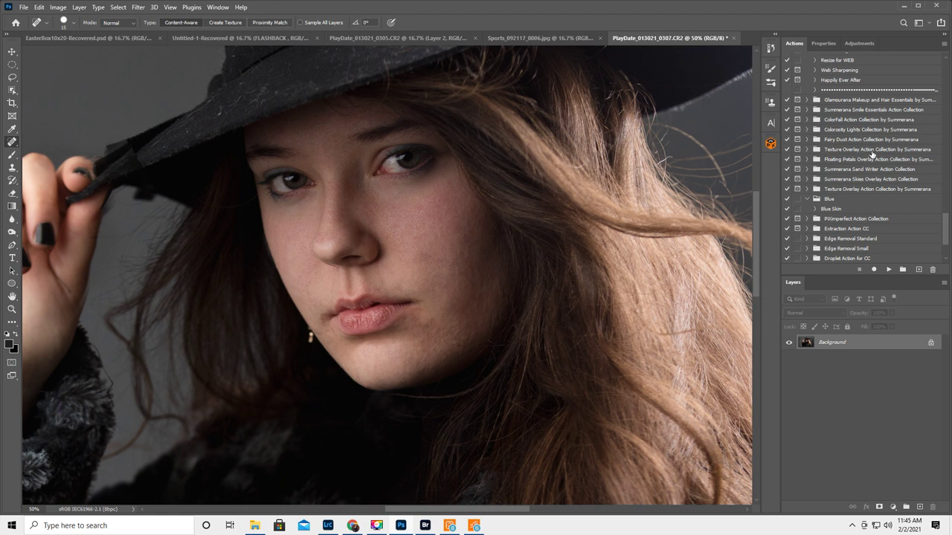
{"action": "scroll", "coordinate": [871, 154], "scroll_direction": "up", "scroll_amount": 7}
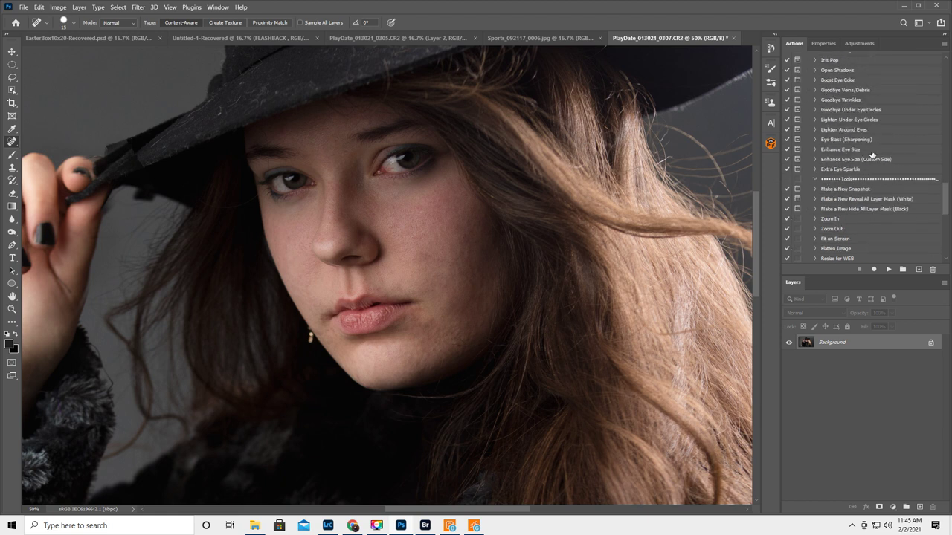
{"action": "scroll", "coordinate": [872, 154], "scroll_direction": "up", "scroll_amount": 7}
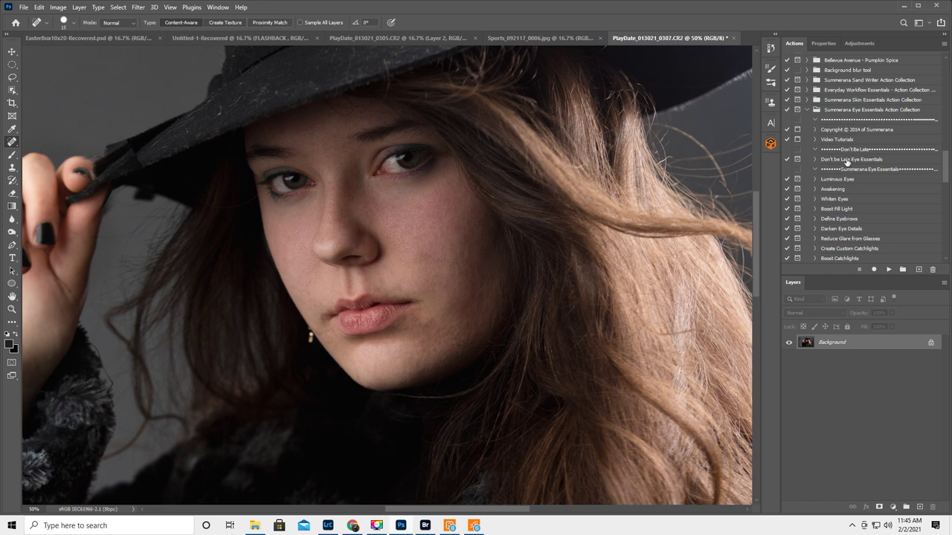
{"action": "left_click", "coordinate": [846, 160]}
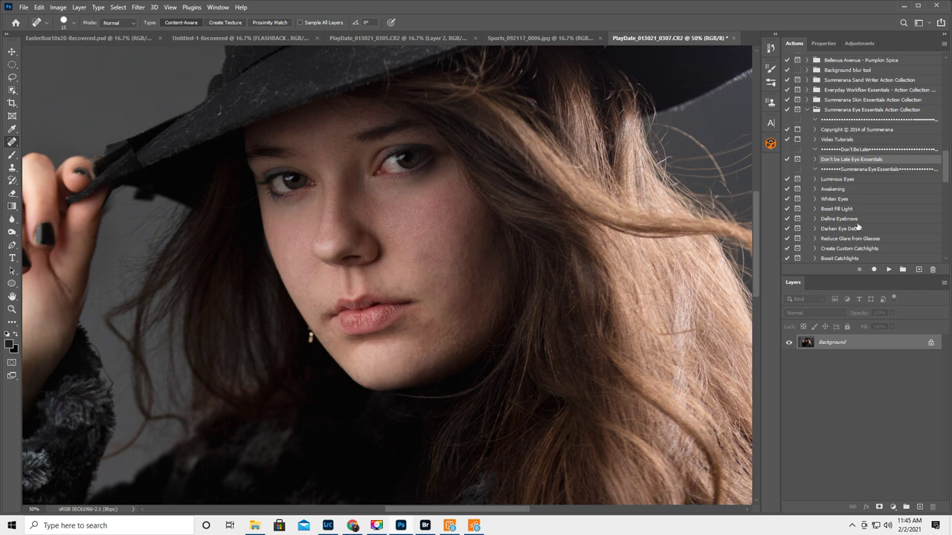
{"action": "left_click", "coordinate": [889, 270]}
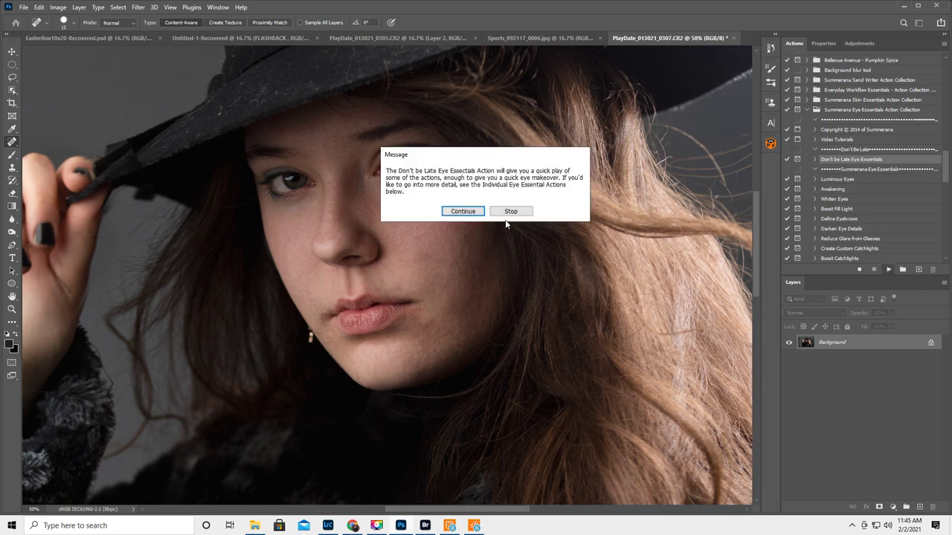
{"action": "left_click", "coordinate": [468, 211]}
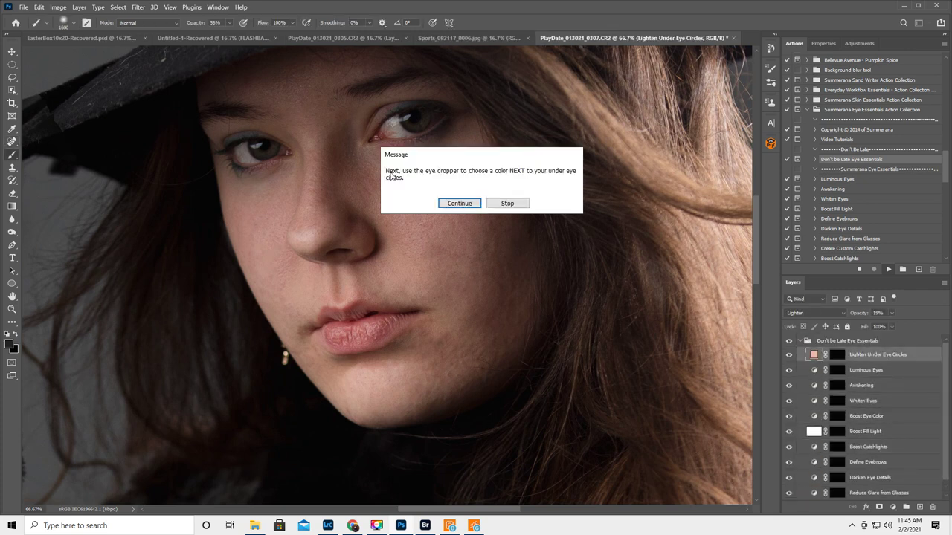
Sample the skin tone just below the eye as the Lighten Under Eye Circles fill color and continue past the action's instructions
{"action": "left_click", "coordinate": [460, 204]}
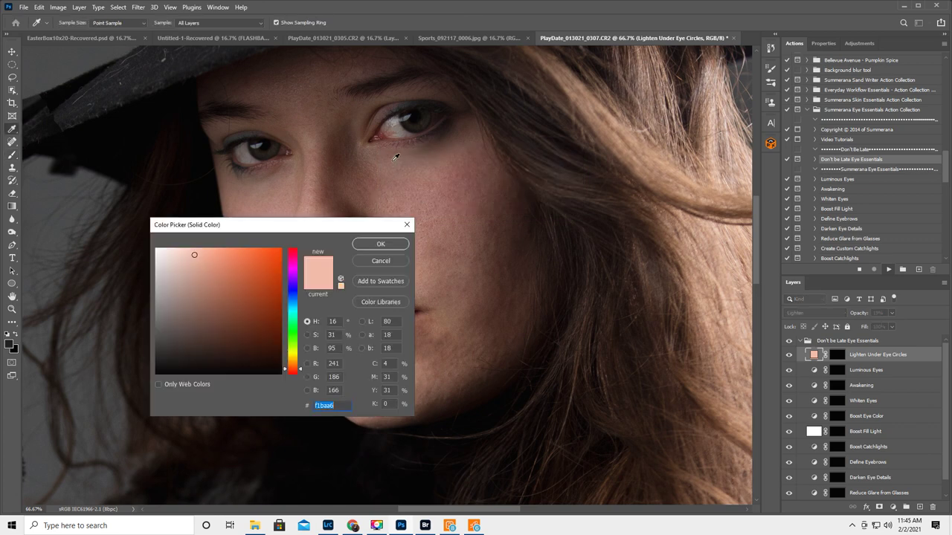
{"action": "left_click", "coordinate": [441, 162]}
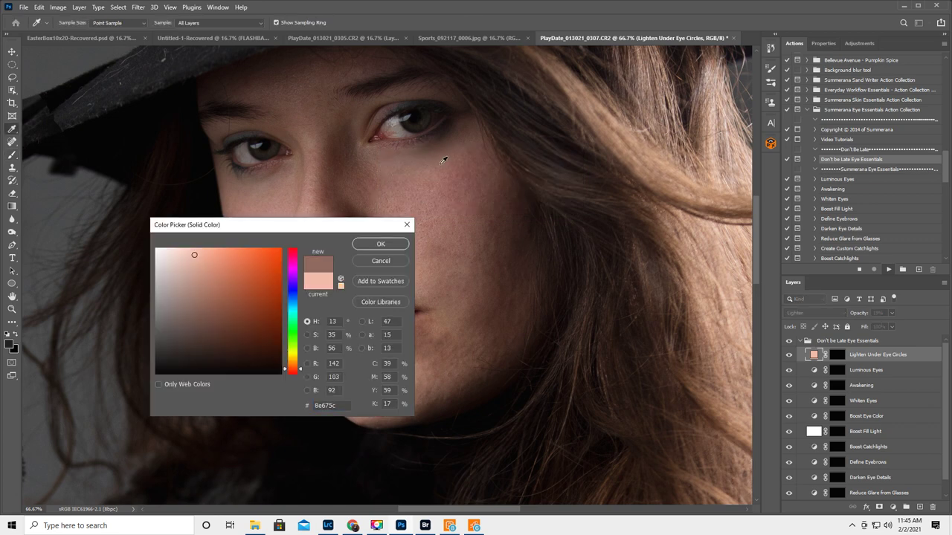
{"action": "left_click", "coordinate": [394, 161]}
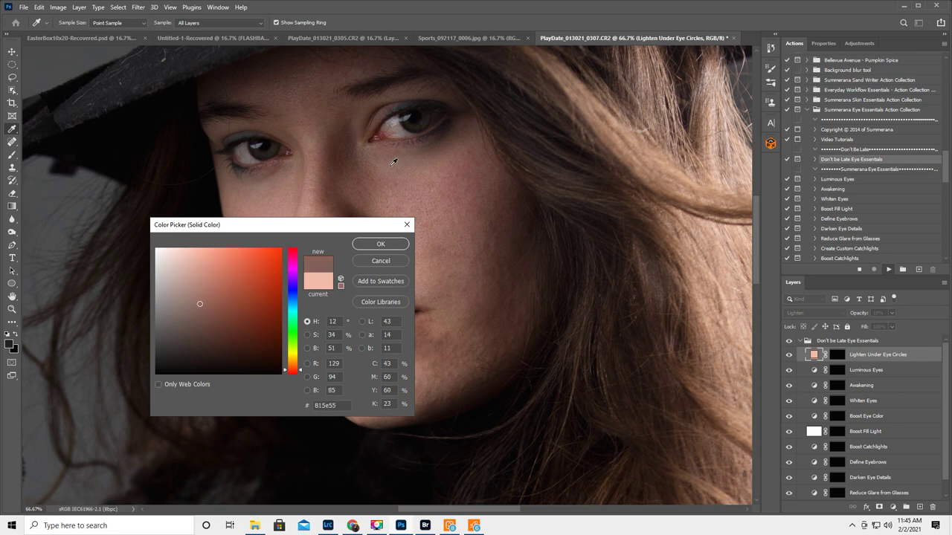
{"action": "left_click", "coordinate": [381, 244]}
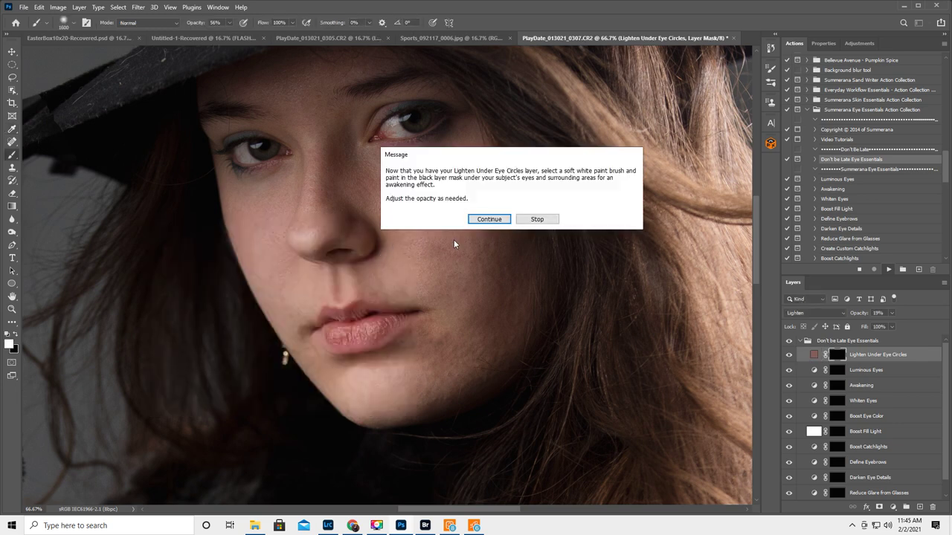
{"action": "left_click", "coordinate": [456, 204]}
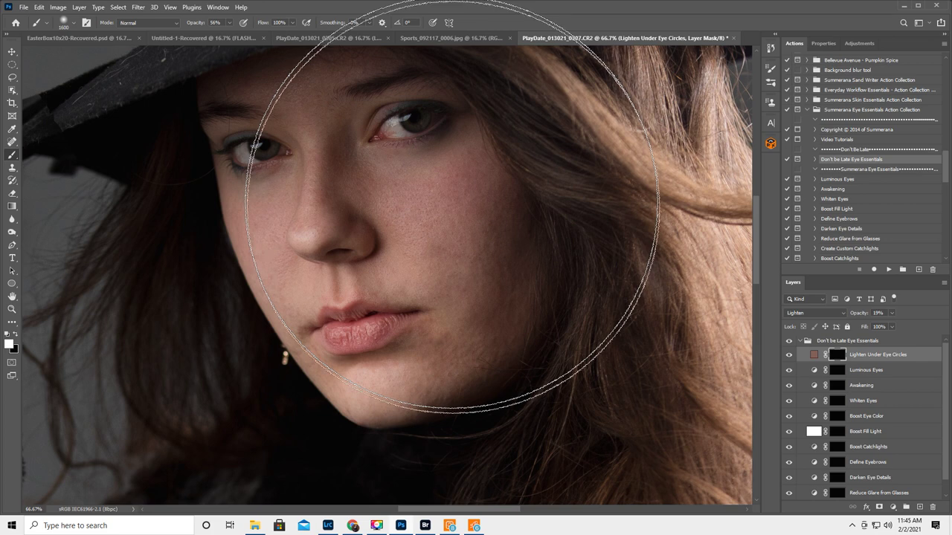
Paint white under the eye on the Lighten Under Eye Circles mask with a 125 px brush at 100% opacity, and compare before and after
{"action": "key", "text": "bracketleft"}
{"action": "key", "text": "bracketleft"}
{"action": "key", "text": "bracketleft"}
{"action": "key", "text": "bracketleft"}
{"action": "key", "text": "bracketleft"}
{"action": "key", "text": "bracketleft"}
{"action": "key", "text": "bracketleft"}
{"action": "key", "text": "bracketleft"}
{"action": "key", "text": "bracketleft"}
{"action": "key", "text": "bracketleft"}
{"action": "key", "text": "bracketleft"}
{"action": "key", "text": "bracketleft"}
{"action": "key", "text": "bracketleft"}
{"action": "key", "text": "bracketleft"}
{"action": "key", "text": "bracketleft"}
{"action": "key", "text": "bracketleft"}
{"action": "key", "text": "bracketleft"}
{"action": "key", "text": "bracketleft"}
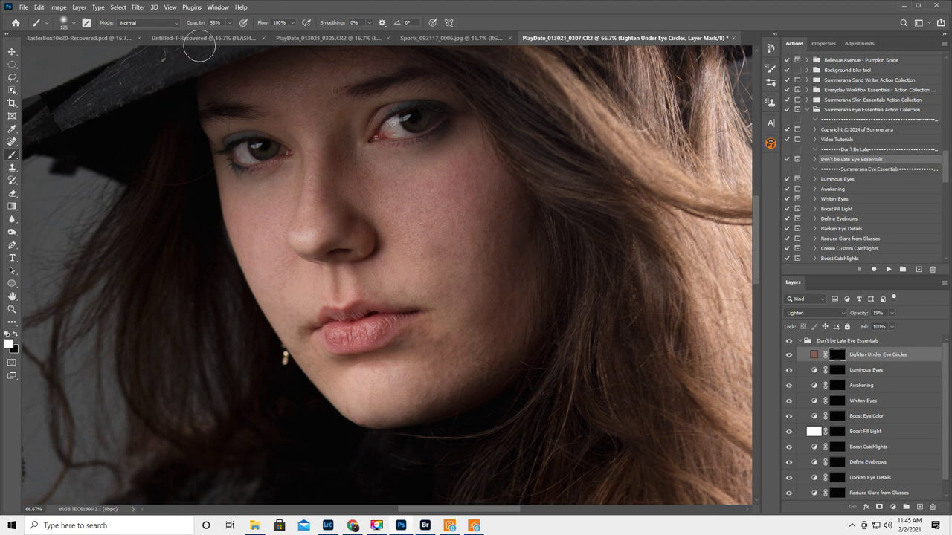
{"action": "key", "text": "0"}
{"action": "mouse_move", "coordinate": [286, 176]}
{"action": "left_mouse_down"}
{"action": "mouse_move", "coordinate": [264, 179]}
{"action": "mouse_move", "coordinate": [289, 176]}
{"action": "left_mouse_up"}
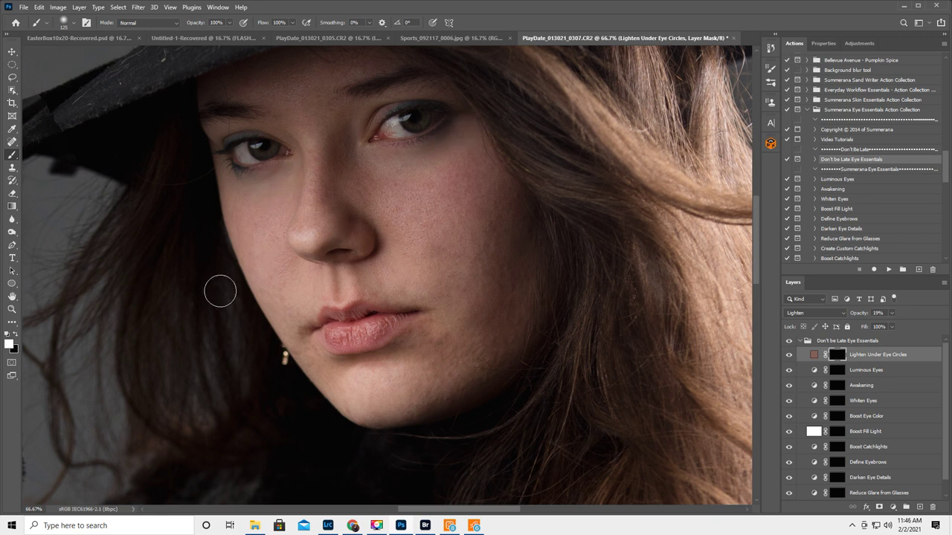
{"action": "left_click", "coordinate": [789, 355]}
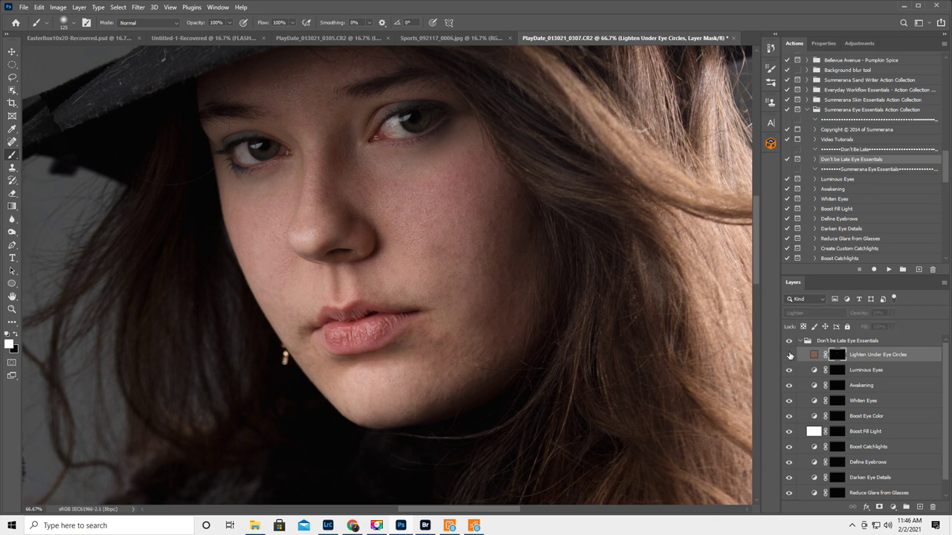
{"action": "left_click", "coordinate": [789, 355]}
{"action": "left_click", "coordinate": [790, 354]}
{"action": "left_click", "coordinate": [789, 354]}
Paint both eyes on the Luminous Eyes mask with a 50 px white brush and lower that layer's opacity to 21%
{"action": "left_click", "coordinate": [838, 372]}
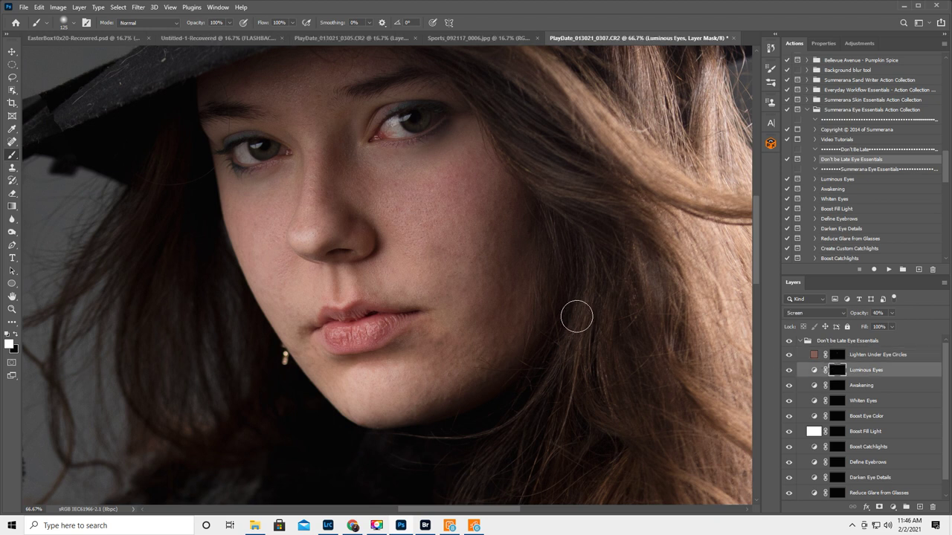
{"action": "key", "text": "bracketleft"}
{"action": "key", "text": "bracketleft"}
{"action": "key", "text": "bracketleft"}
{"action": "key", "text": "bracketleft"}
{"action": "key", "text": "bracketleft"}
{"action": "key", "text": "bracketleft"}
{"action": "mouse_move", "coordinate": [238, 153]}
{"action": "left_mouse_down"}
{"action": "mouse_move", "coordinate": [285, 151]}
{"action": "mouse_move", "coordinate": [246, 154]}
{"action": "left_mouse_up"}
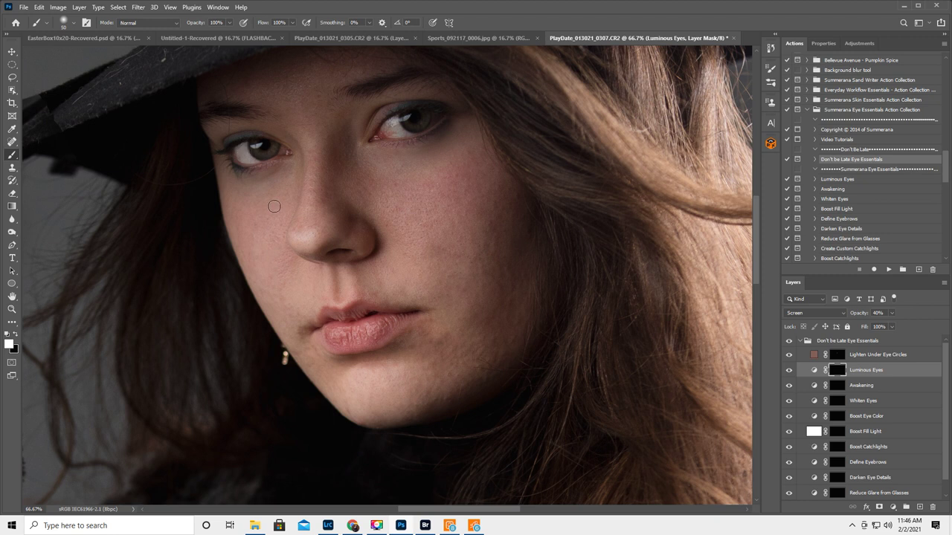
{"action": "key", "text": "x"}
{"action": "key", "text": "x"}
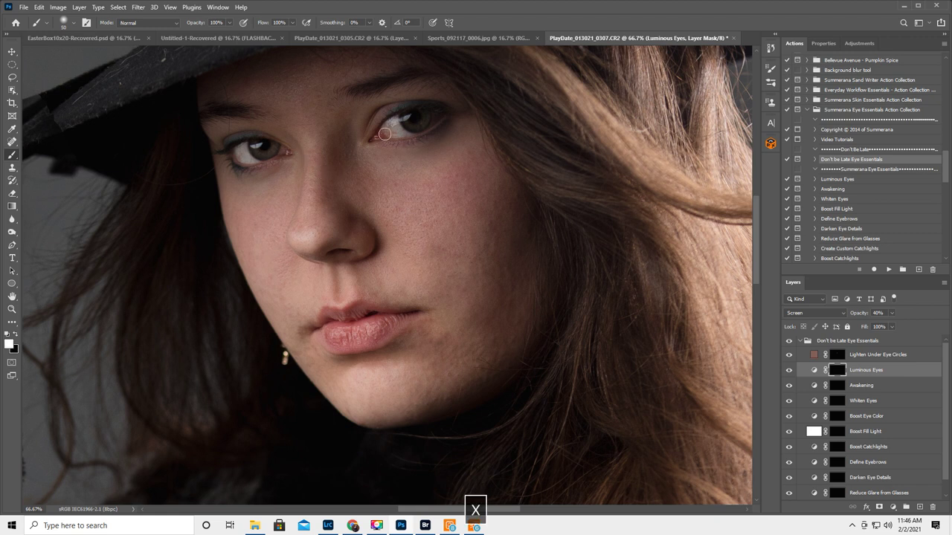
{"action": "mouse_move", "coordinate": [389, 128]}
{"action": "left_mouse_down"}
{"action": "mouse_move", "coordinate": [439, 116]}
{"action": "mouse_move", "coordinate": [384, 131]}
{"action": "mouse_move", "coordinate": [441, 116]}
{"action": "mouse_move", "coordinate": [383, 130]}
{"action": "left_mouse_up"}
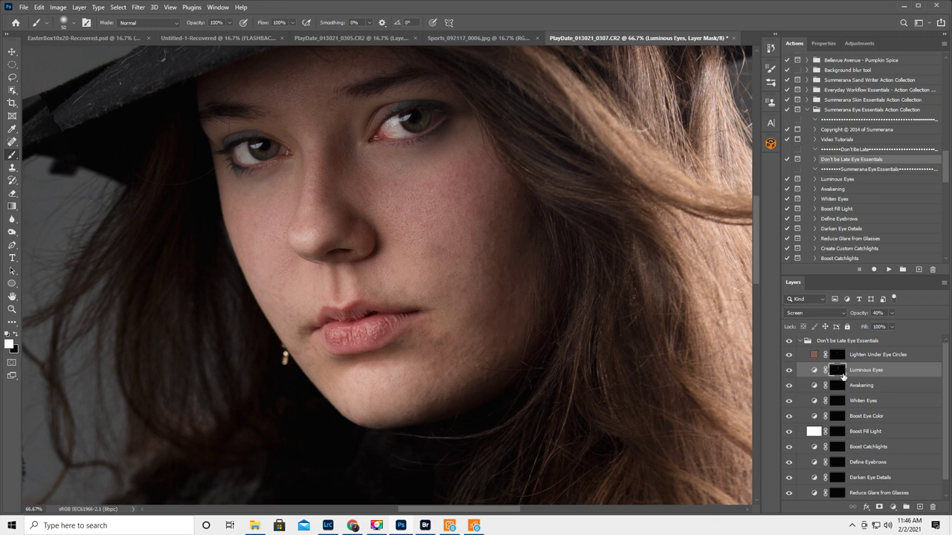
{"action": "left_click_drag", "start_coordinate": [861, 312], "coordinate": [848, 318]}
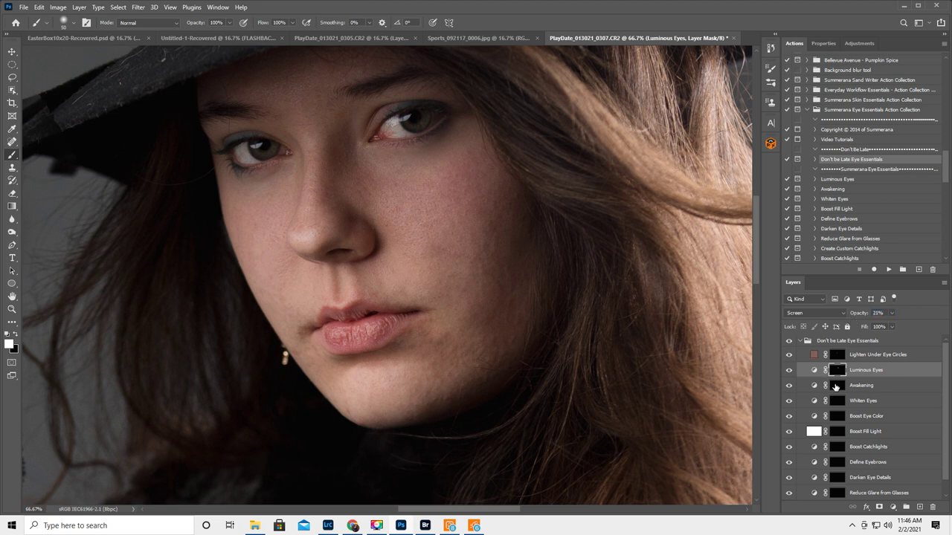
Paint white over both eyes on the Awakening layer mask
{"action": "left_click", "coordinate": [838, 386]}
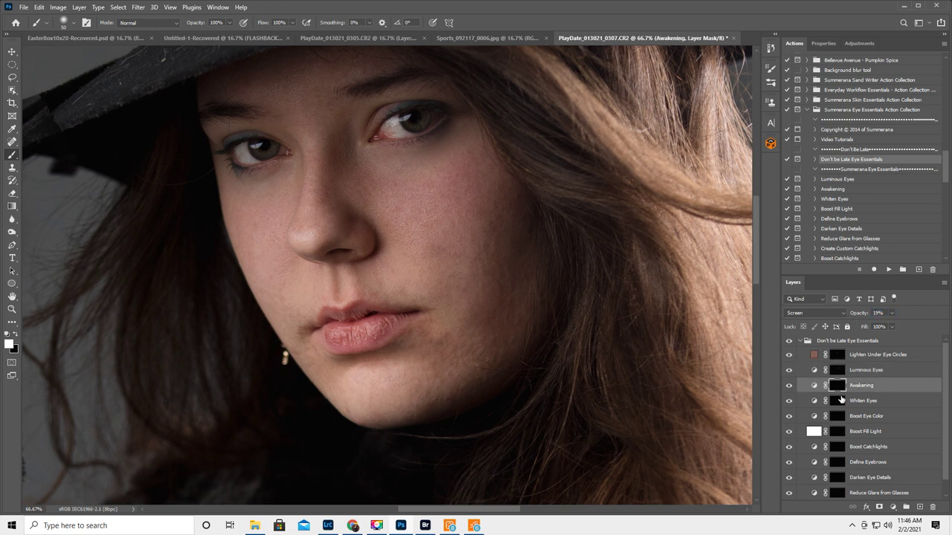
{"action": "mouse_move", "coordinate": [258, 146]}
{"action": "left_mouse_down"}
{"action": "mouse_move", "coordinate": [258, 156]}
{"action": "mouse_move", "coordinate": [243, 153]}
{"action": "left_mouse_up"}
{"action": "mouse_move", "coordinate": [407, 125]}
{"action": "left_mouse_down"}
{"action": "mouse_move", "coordinate": [434, 118]}
{"action": "mouse_move", "coordinate": [408, 133]}
{"action": "left_mouse_up"}
Bring out the color of both irises by painting white on the Boost Eye Color mask
{"action": "left_click", "coordinate": [838, 417]}
{"action": "left_click_drag", "start_coordinate": [271, 149], "coordinate": [251, 144]}
{"action": "left_click_drag", "start_coordinate": [409, 121], "coordinate": [425, 118]}
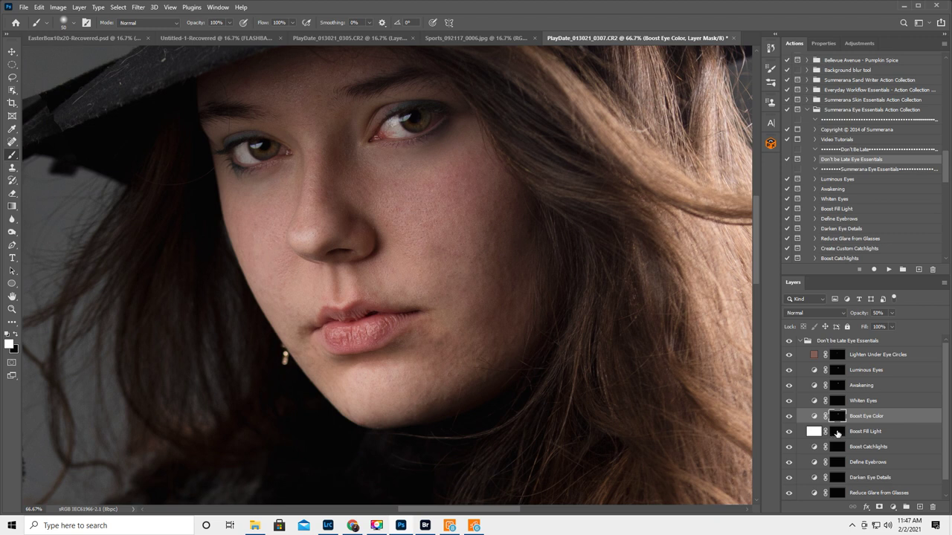
Brighten the eye area on the Boost Fill Light mask with a 500 px brush, set the layer's opacity to 11%, and compare the effect
{"action": "left_click", "coordinate": [837, 432]}
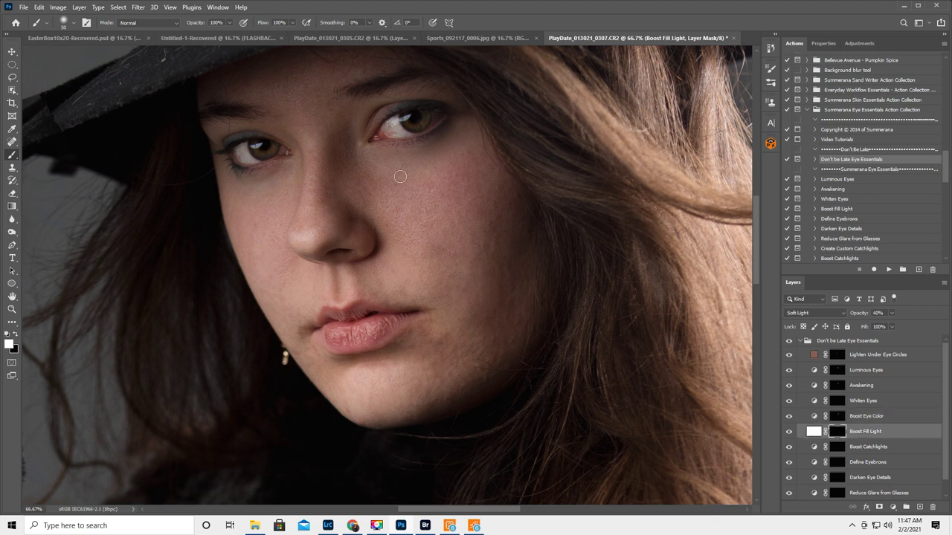
{"action": "key", "text": "bracketright"}
{"action": "key", "text": "bracketright"}
{"action": "key", "text": "bracketright"}
{"action": "key", "text": "bracketright"}
{"action": "key", "text": "bracketright"}
{"action": "key", "text": "bracketright"}
{"action": "key", "text": "bracketright"}
{"action": "key", "text": "bracketright"}
{"action": "key", "text": "bracketright"}
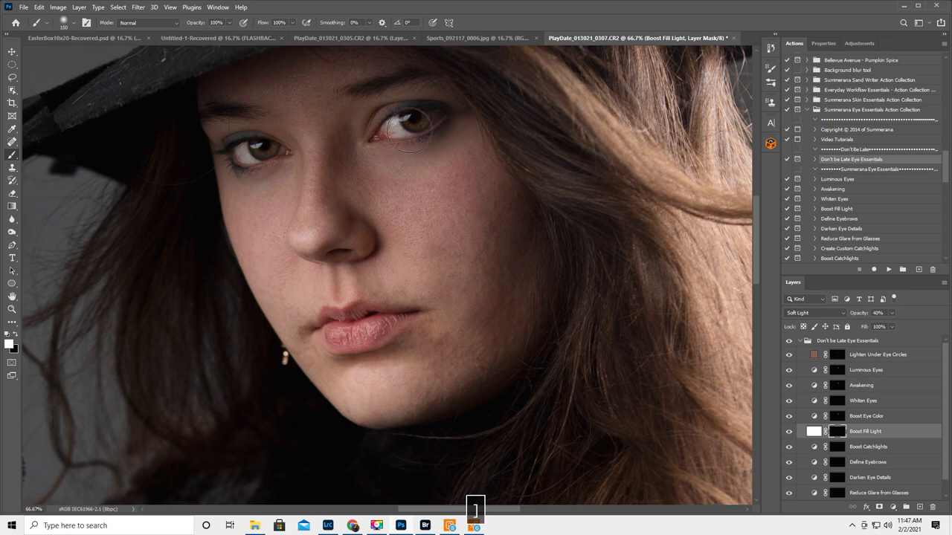
{"action": "key", "text": "bracketright"}
{"action": "key", "text": "bracketright"}
{"action": "key", "text": "bracketright"}
{"action": "key", "text": "bracketleft"}
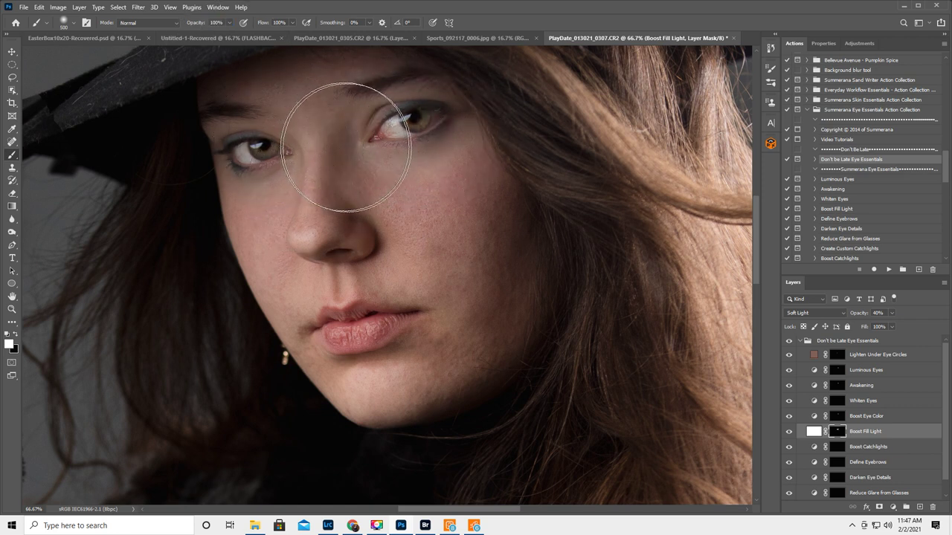
{"action": "left_click_drag", "start_coordinate": [859, 315], "coordinate": [846, 327]}
{"action": "left_click", "coordinate": [789, 432]}
{"action": "left_click", "coordinate": [789, 432]}
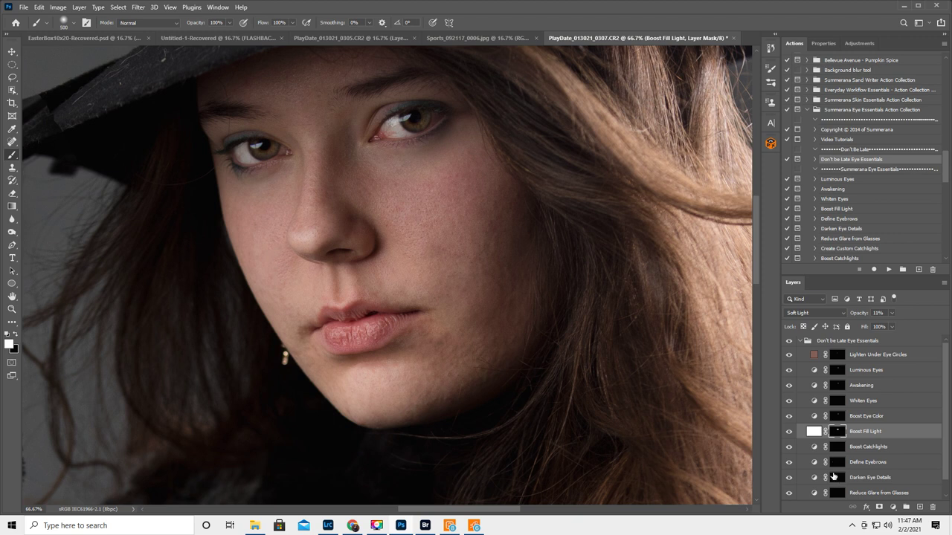
Collapse the Don't be Late Eye Essentials group and compare the portrait with and without its effect
{"action": "left_click", "coordinate": [803, 341]}
{"action": "left_click", "coordinate": [800, 340]}
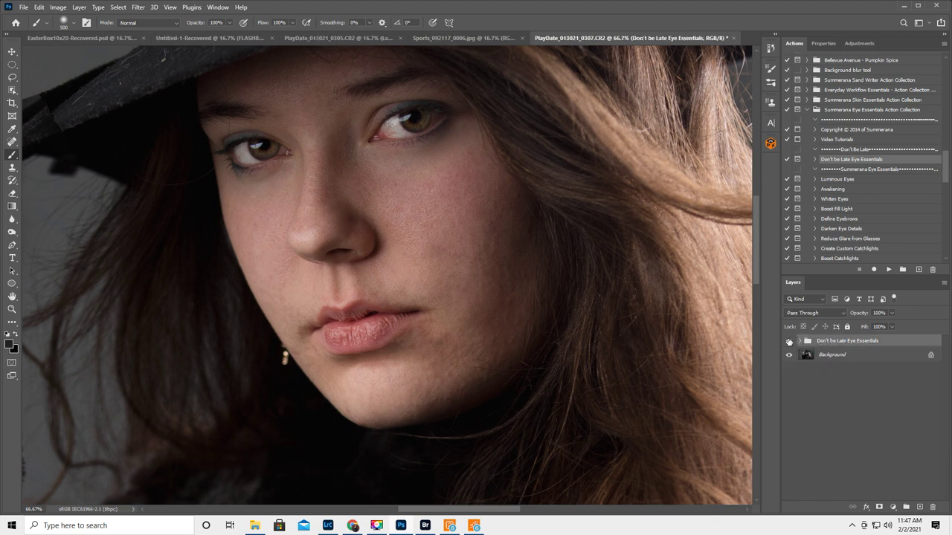
{"action": "left_click", "coordinate": [788, 340]}
{"action": "left_click", "coordinate": [788, 341]}
{"action": "left_click", "coordinate": [788, 340]}
{"action": "left_click", "coordinate": [788, 340]}
Add a layer mask to the Don't be Late Eye Essentials group and invert it to black
{"action": "mouse_move", "coordinate": [860, 314]}
{"action": "left_mouse_down"}
{"action": "mouse_move", "coordinate": [834, 317]}
{"action": "mouse_move", "coordinate": [867, 317]}
{"action": "left_mouse_up"}
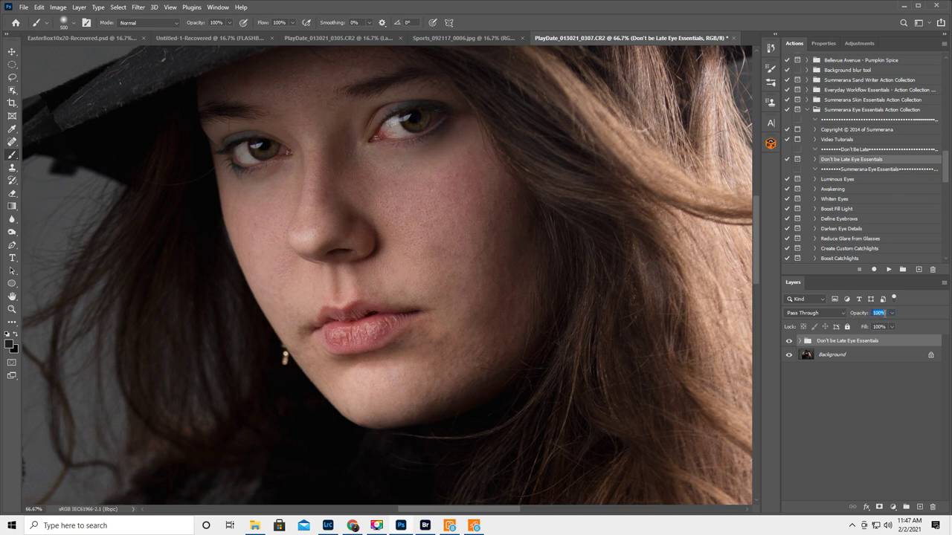
{"action": "left_click", "coordinate": [878, 508]}
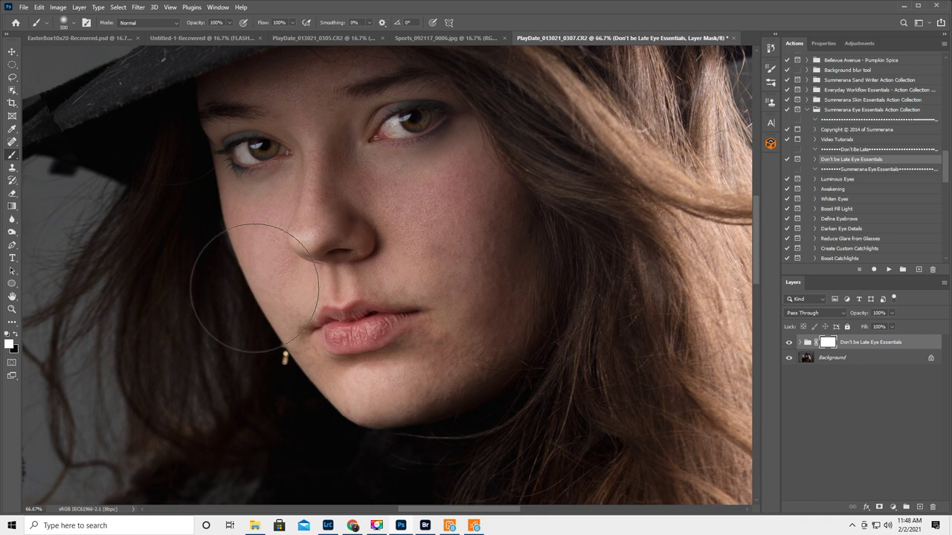
{"action": "key", "text": "x"}
{"action": "key", "text": "bracketleft"}
{"action": "key", "text": "bracketleft"}
{"action": "key", "text": "bracketleft"}
{"action": "key", "text": "bracketleft"}
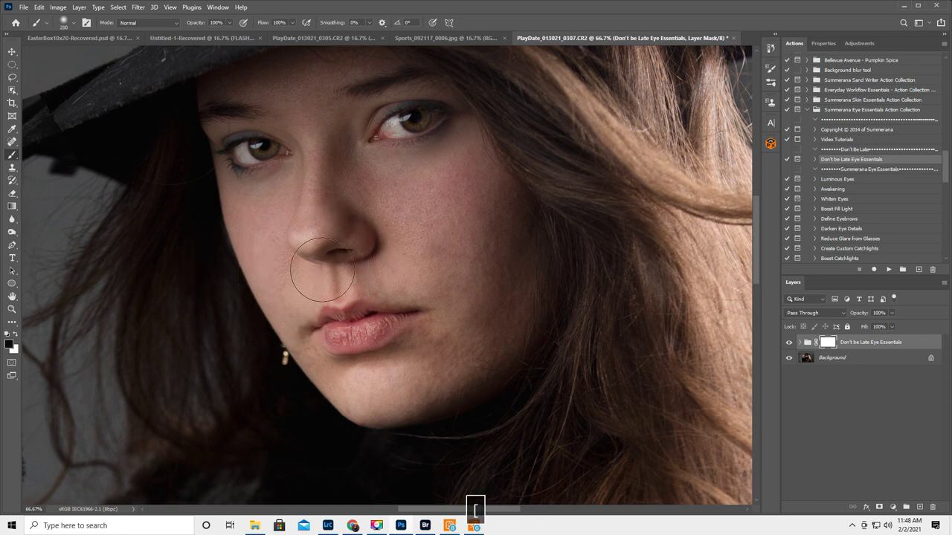
{"action": "left_click_drag", "start_coordinate": [199, 24], "coordinate": [257, 42]}
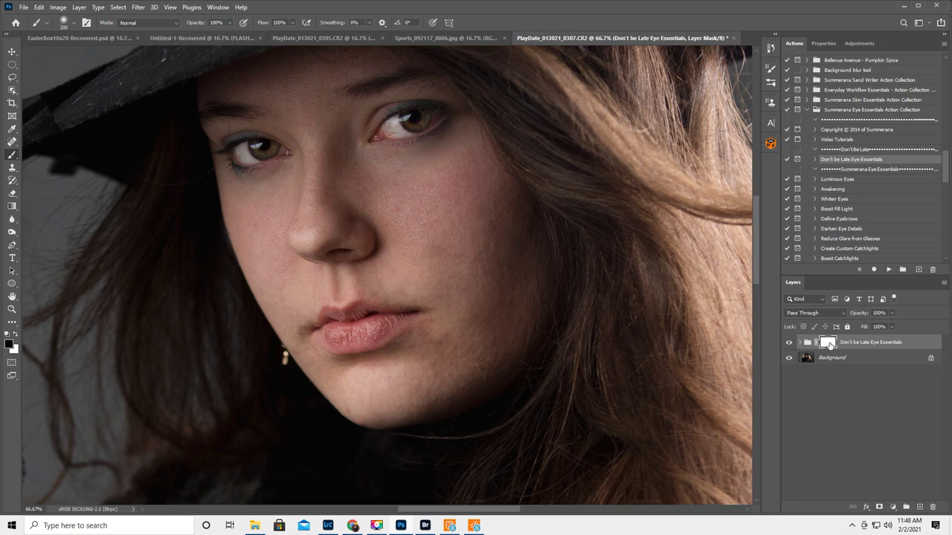
{"action": "key", "text": "ctrl+i"}
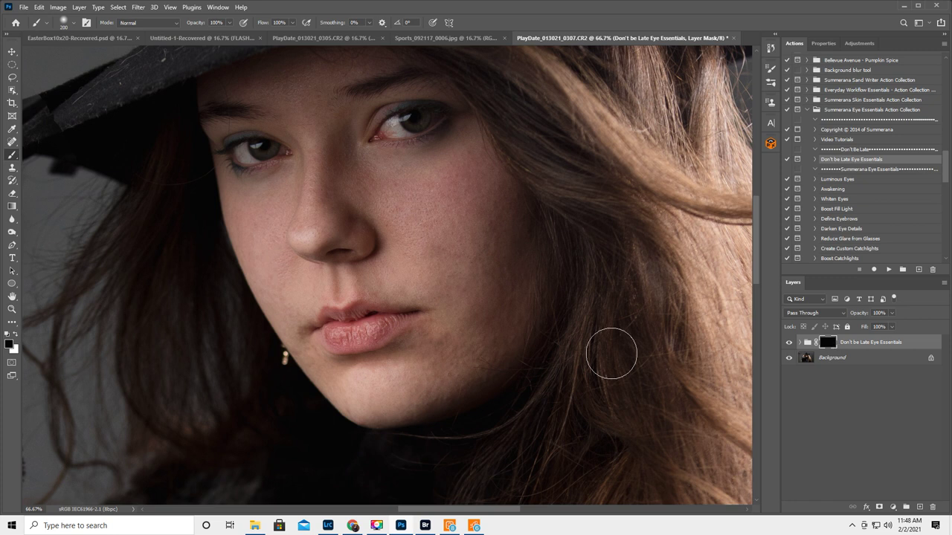
Reveal the group's effect on both eyes by painting white on its mask with a 70 px brush
{"action": "key", "text": "x"}
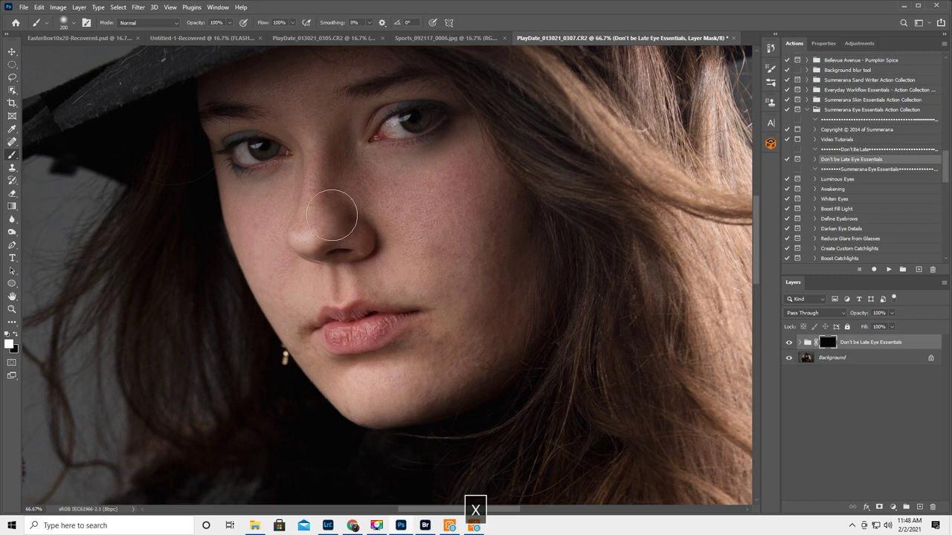
{"action": "key", "text": "bracketleft"}
{"action": "key", "text": "bracketleft"}
{"action": "key", "text": "bracketleft"}
{"action": "key", "text": "bracketleft"}
{"action": "key", "text": "bracketleft"}
{"action": "key", "text": "bracketleft"}
{"action": "key", "text": "bracketleft"}
{"action": "mouse_move", "coordinate": [271, 148]}
{"action": "left_mouse_down"}
{"action": "mouse_move", "coordinate": [238, 151]}
{"action": "mouse_move", "coordinate": [280, 151]}
{"action": "mouse_move", "coordinate": [242, 147]}
{"action": "left_mouse_up"}
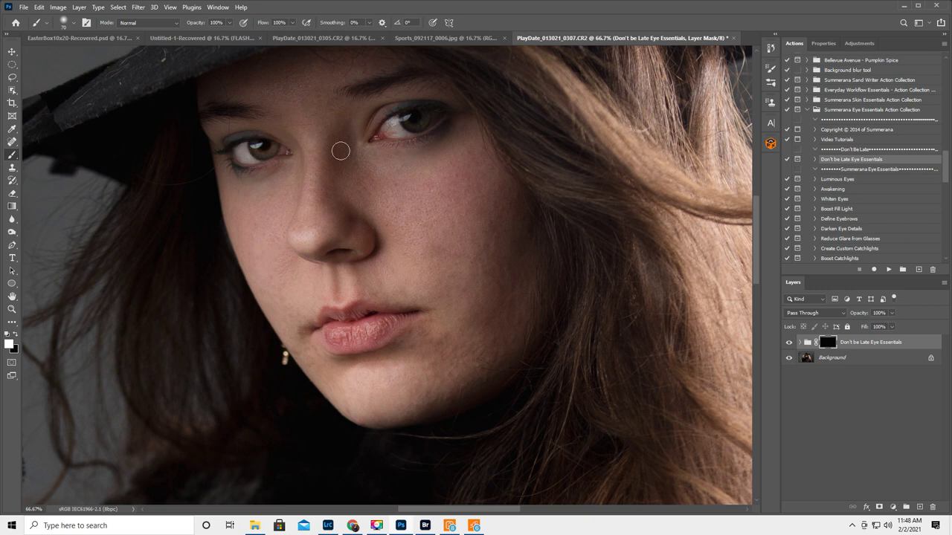
{"action": "mouse_move", "coordinate": [387, 132]}
{"action": "left_mouse_down"}
{"action": "mouse_move", "coordinate": [449, 117]}
{"action": "mouse_move", "coordinate": [379, 133]}
{"action": "mouse_move", "coordinate": [389, 143]}
{"action": "left_mouse_up"}
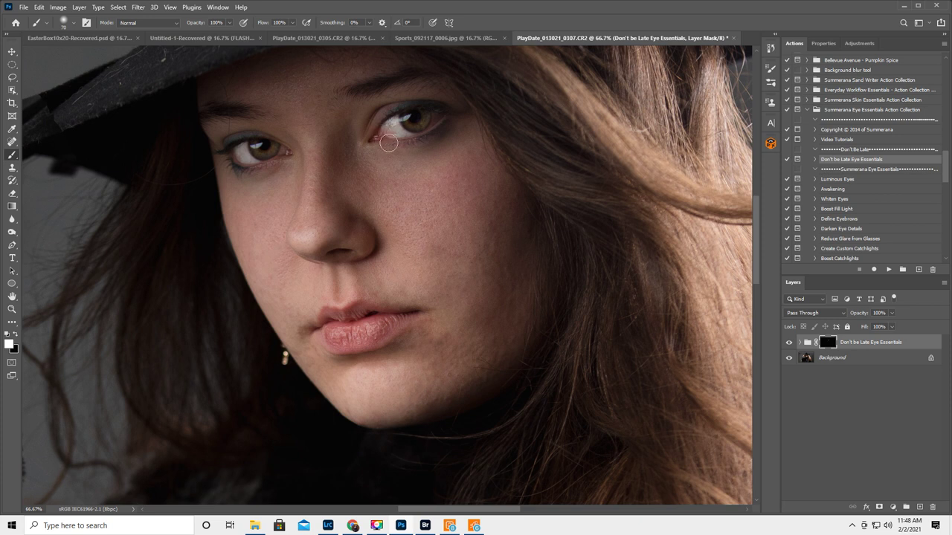
Reveal the effect more broadly around the eyes with a 500 px white brush and set the group's opacity to 87%
{"action": "key", "text": "bracketright"}
{"action": "key", "text": "bracketright"}
{"action": "key", "text": "bracketright"}
{"action": "key", "text": "bracketright"}
{"action": "key", "text": "bracketright"}
{"action": "key", "text": "bracketright"}
{"action": "key", "text": "bracketright"}
{"action": "key", "text": "bracketright"}
{"action": "key", "text": "bracketright"}
{"action": "key", "text": "bracketright"}
{"action": "key", "text": "bracketright"}
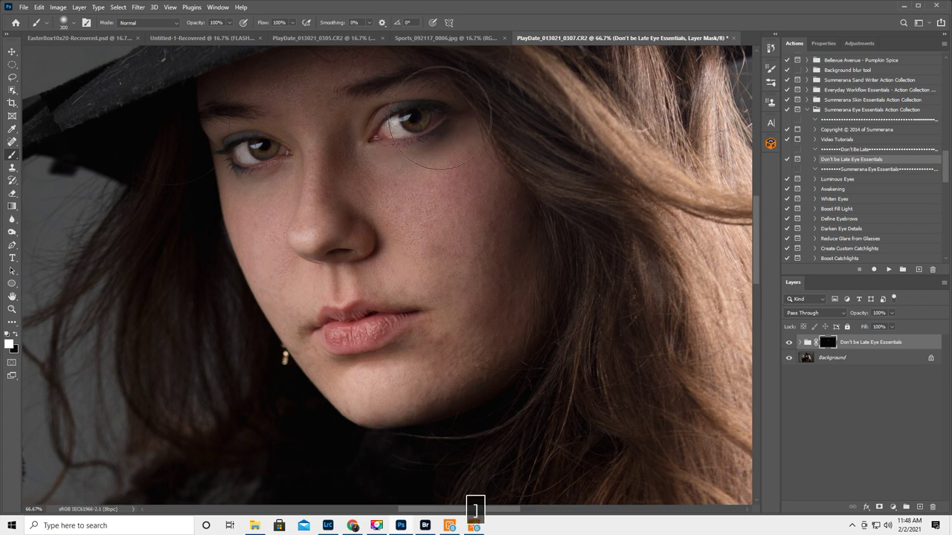
{"action": "mouse_move", "coordinate": [394, 125]}
{"action": "left_mouse_down"}
{"action": "mouse_move", "coordinate": [378, 95]}
{"action": "mouse_move", "coordinate": [250, 127]}
{"action": "mouse_move", "coordinate": [221, 160]}
{"action": "mouse_move", "coordinate": [370, 146]}
{"action": "mouse_move", "coordinate": [372, 117]}
{"action": "mouse_move", "coordinate": [287, 160]}
{"action": "mouse_move", "coordinate": [255, 160]}
{"action": "mouse_move", "coordinate": [431, 244]}
{"action": "left_mouse_up"}
{"action": "mouse_move", "coordinate": [861, 312]}
{"action": "left_mouse_down"}
{"action": "mouse_move", "coordinate": [845, 317]}
{"action": "mouse_move", "coordinate": [853, 319]}
{"action": "left_mouse_up"}
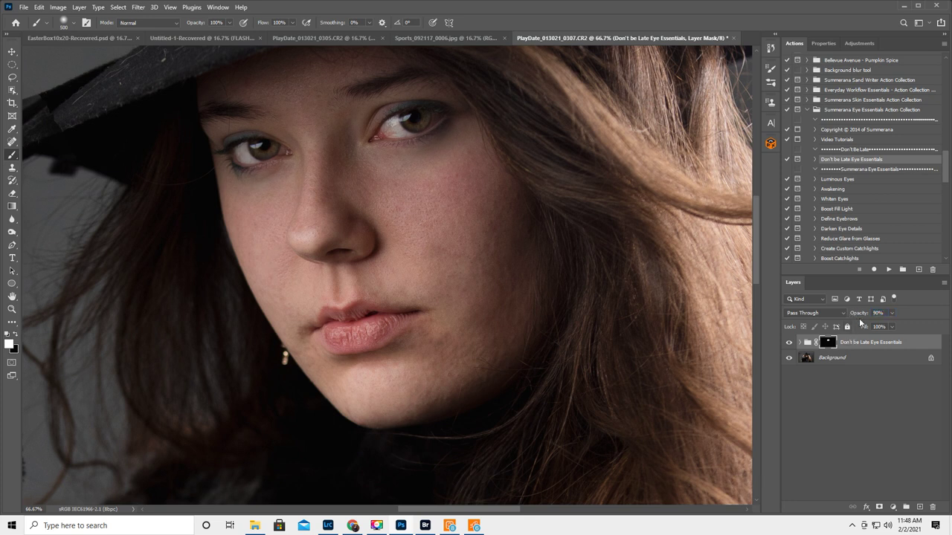
{"action": "left_click_drag", "start_coordinate": [860, 315], "coordinate": [862, 316]}
Compare the eye enhancement on and off, including with the whole portrait in view, and flatten the image
{"action": "left_click", "coordinate": [790, 343]}
{"action": "left_click", "coordinate": [790, 343]}
{"action": "double_click", "coordinate": [12, 298]}
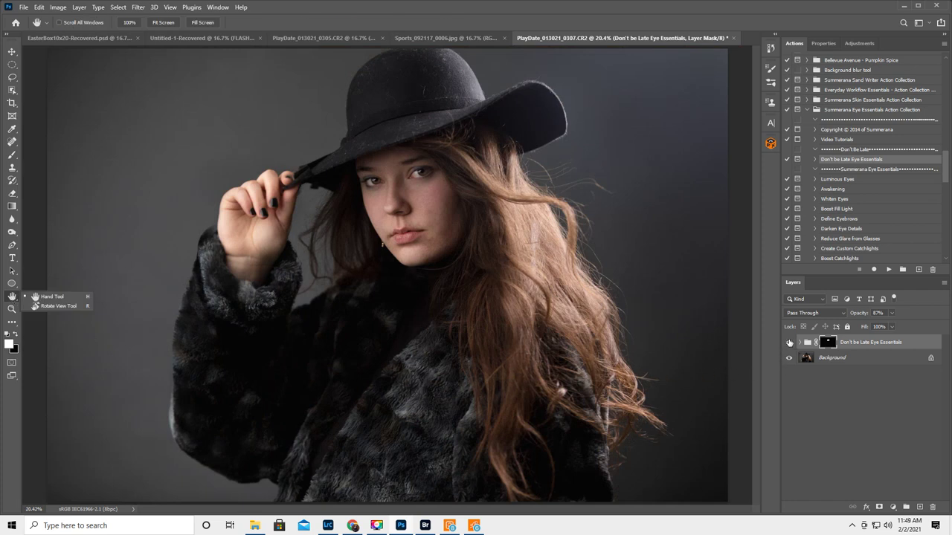
{"action": "left_click", "coordinate": [790, 343]}
{"action": "left_click", "coordinate": [790, 343]}
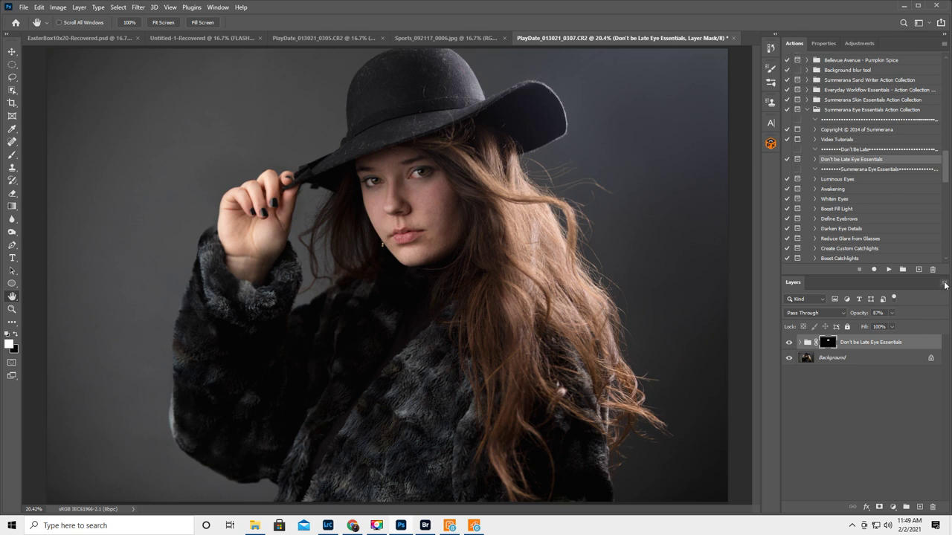
{"action": "left_click", "coordinate": [944, 283]}
{"action": "left_click", "coordinate": [877, 461]}
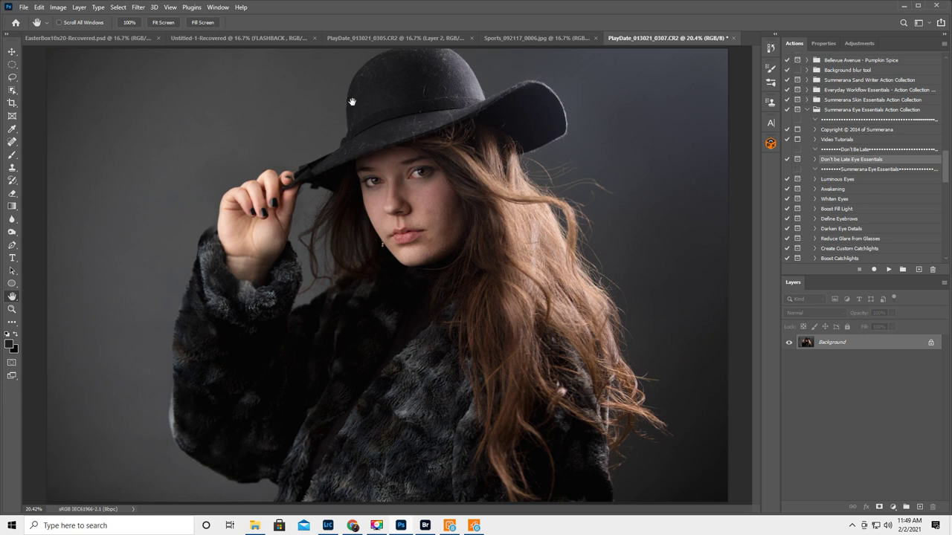
Clean up the backdrop along the upper edges of the fingers and beside the hat brim with a 40 px Clone Stamp
{"action": "left_click", "coordinate": [12, 310]}
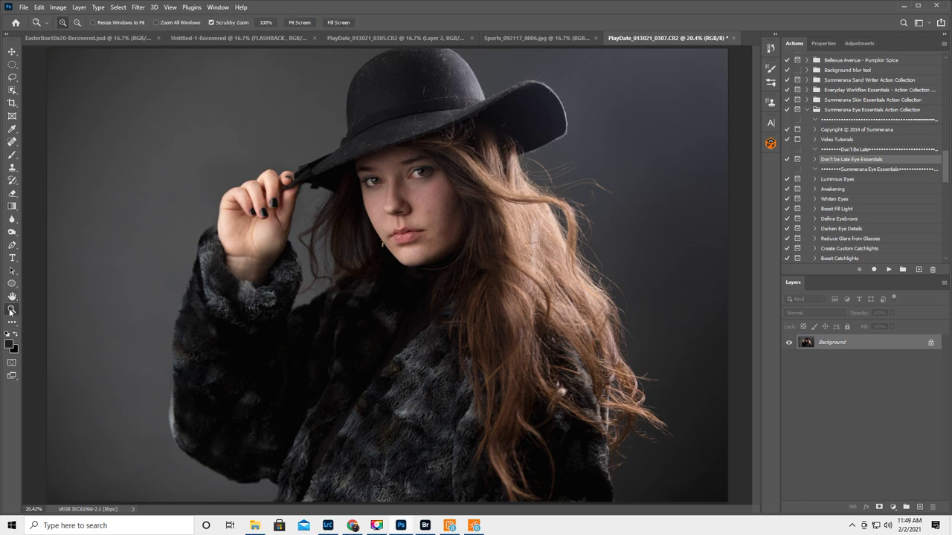
{"action": "left_click", "coordinate": [301, 192]}
{"action": "left_click", "coordinate": [303, 192]}
{"action": "left_click", "coordinate": [331, 192]}
{"action": "left_click", "coordinate": [316, 195]}
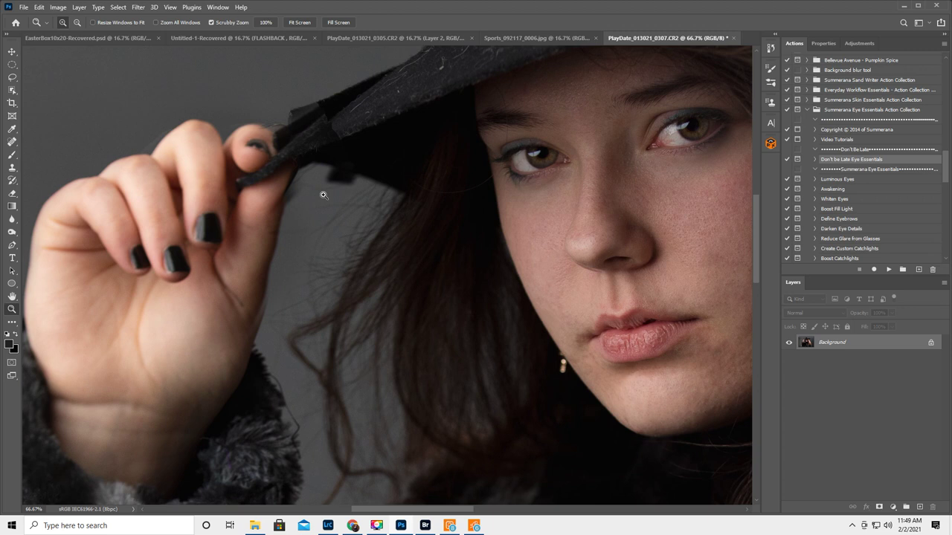
{"action": "left_click", "coordinate": [319, 185]}
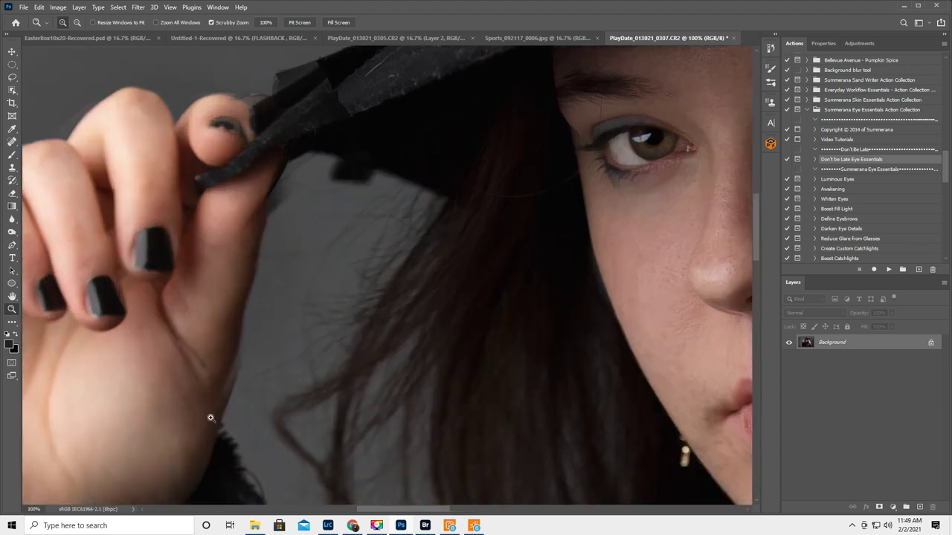
{"action": "left_click", "coordinate": [12, 169]}
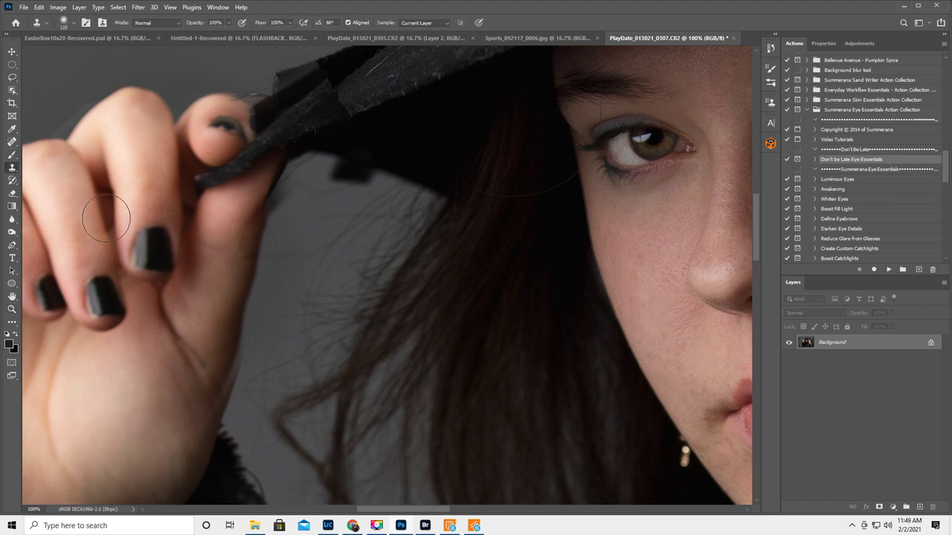
{"action": "key", "text": "bracketleft"}
{"action": "key", "text": "bracketleft"}
{"action": "key", "text": "bracketleft"}
{"action": "key", "text": "bracketleft"}
{"action": "key", "text": "bracketleft"}
{"action": "key", "text": "bracketleft"}
{"action": "key", "text": "bracketleft"}
{"action": "left_click_drag", "start_coordinate": [71, 116], "coordinate": [90, 98]}
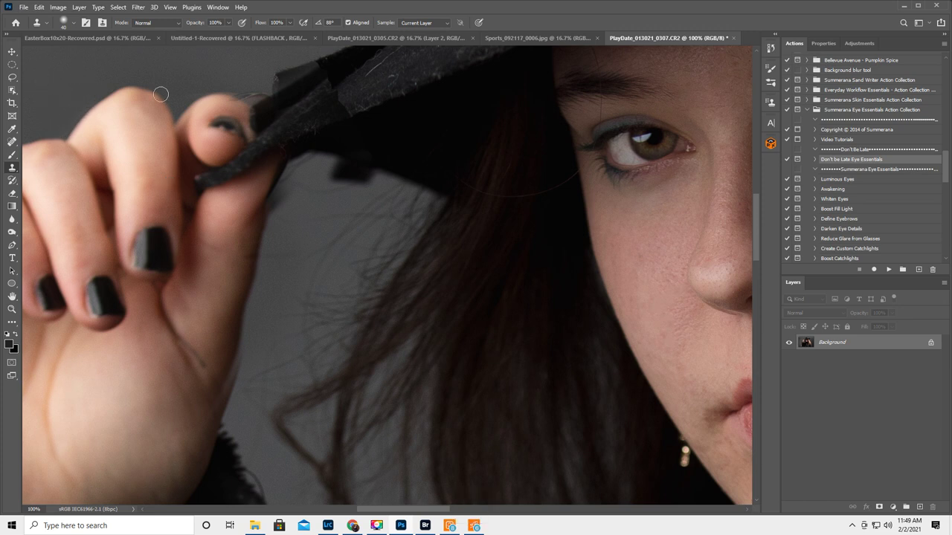
{"action": "left_click", "coordinate": [221, 69], "text": "alt"}
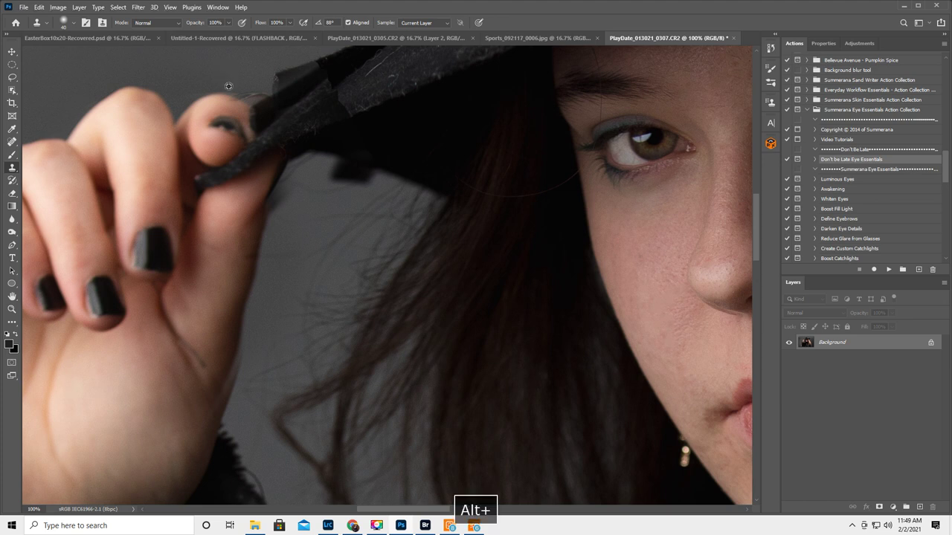
{"action": "mouse_move", "coordinate": [230, 84]}
{"action": "left_mouse_down"}
{"action": "mouse_move", "coordinate": [248, 94]}
{"action": "mouse_move", "coordinate": [259, 87]}
{"action": "mouse_move", "coordinate": [230, 85]}
{"action": "mouse_move", "coordinate": [250, 105]}
{"action": "left_mouse_up"}
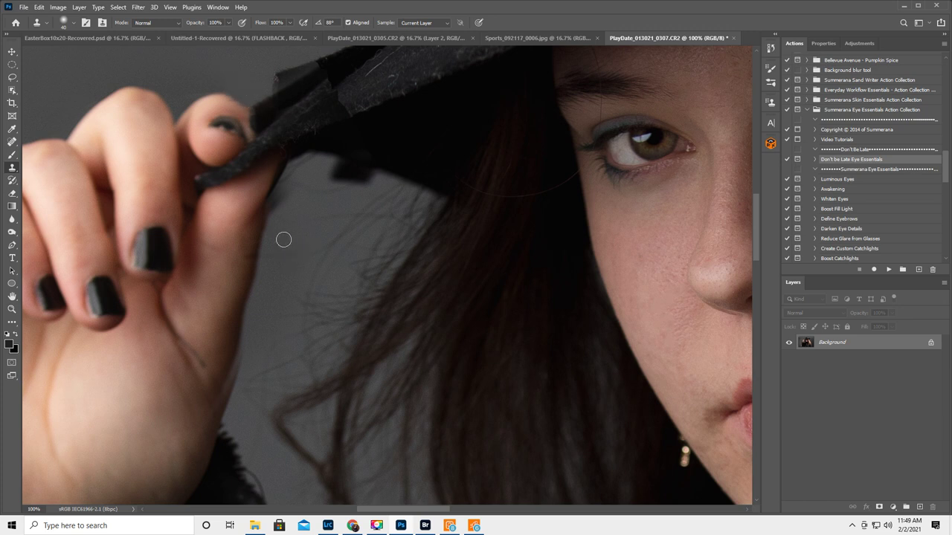
Clean up the backdrop along the thumb's outer edge below the hat brim with the Clone Stamp
{"action": "key", "text": "alt"}
{"action": "key", "text": "alt"}
{"action": "left_click_drag", "start_coordinate": [280, 205], "coordinate": [288, 182]}
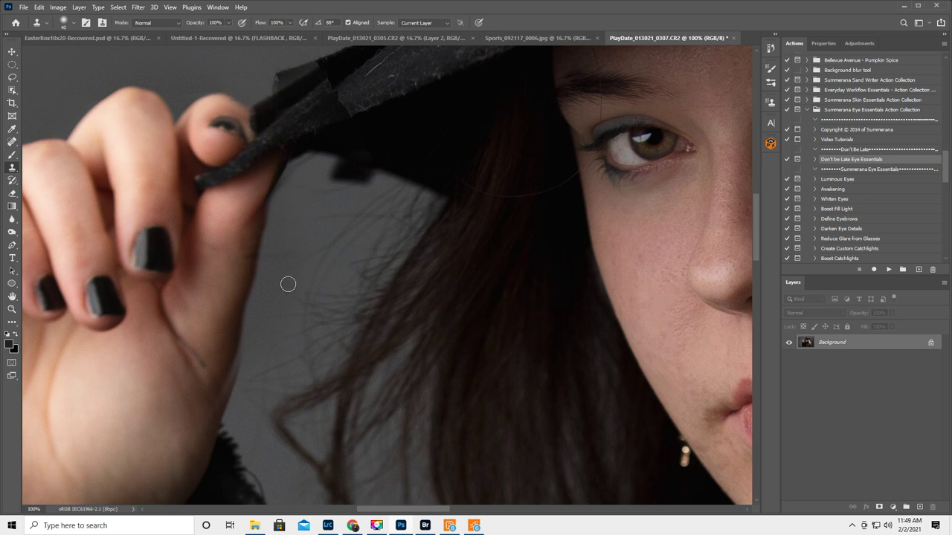
Try to clone skin over the hand's outer edge below the thumb, and undo the stroke
{"action": "key", "text": "alt"}
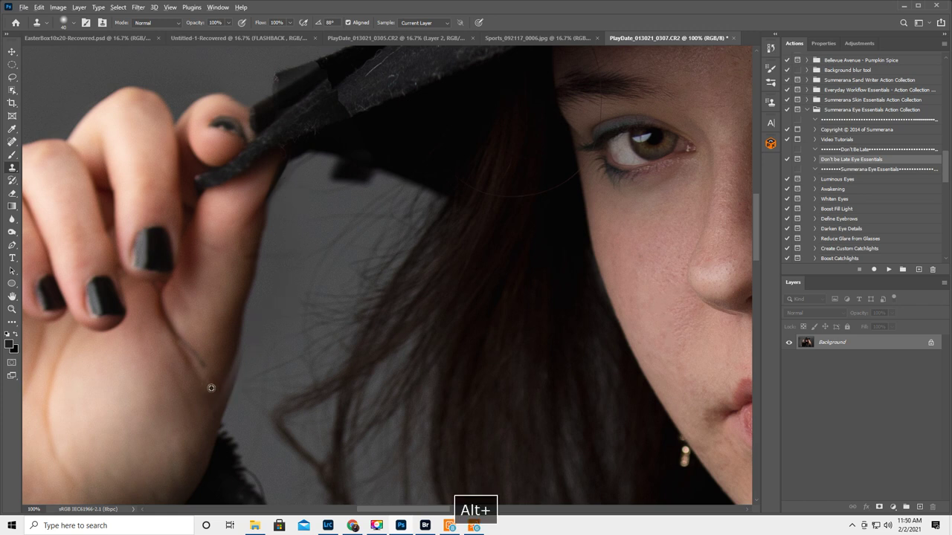
{"action": "left_click", "coordinate": [213, 390], "text": "alt"}
{"action": "left_click_drag", "start_coordinate": [226, 384], "coordinate": [230, 352]}
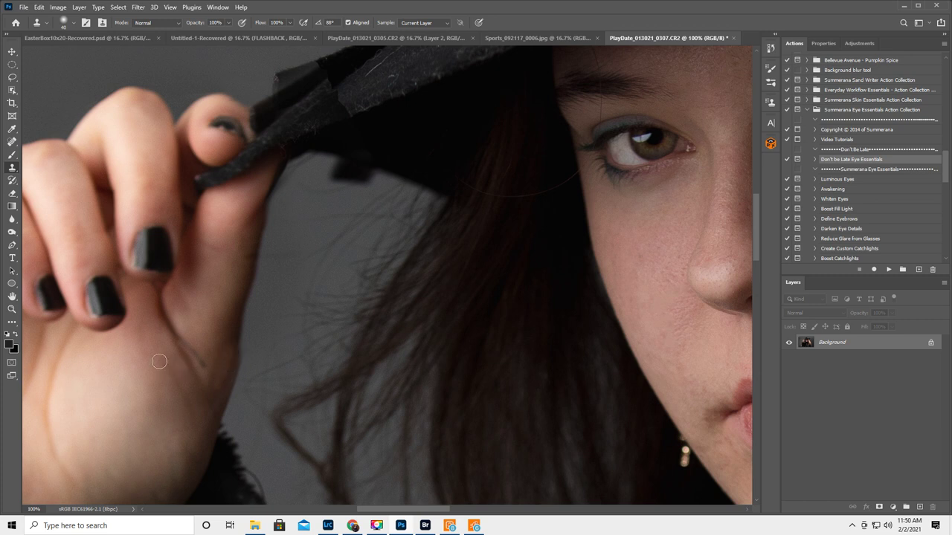
{"action": "key", "text": "ctrl+z"}
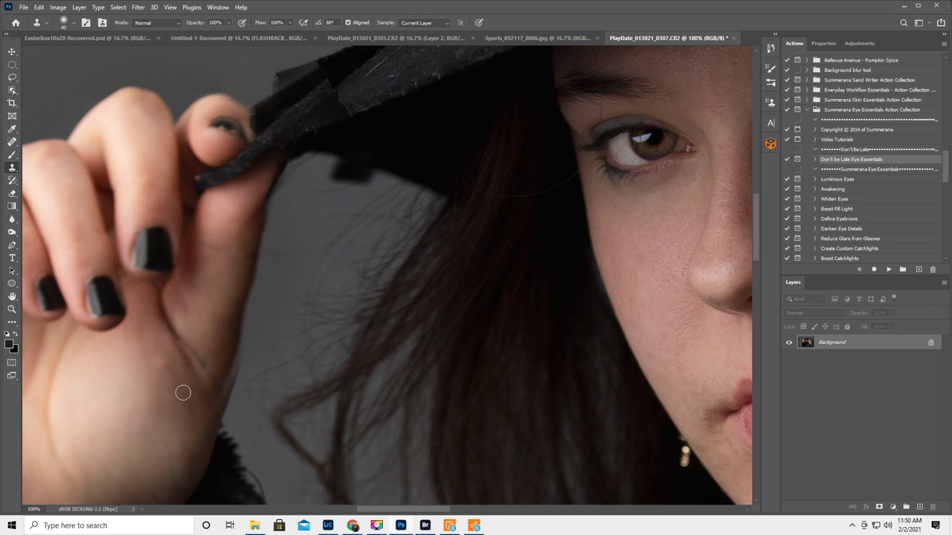
Refine the hand's outer edge below the thumb with a 30 px Clone Stamp sampled from the adjacent backdrop
{"action": "key", "text": "bracketleft"}
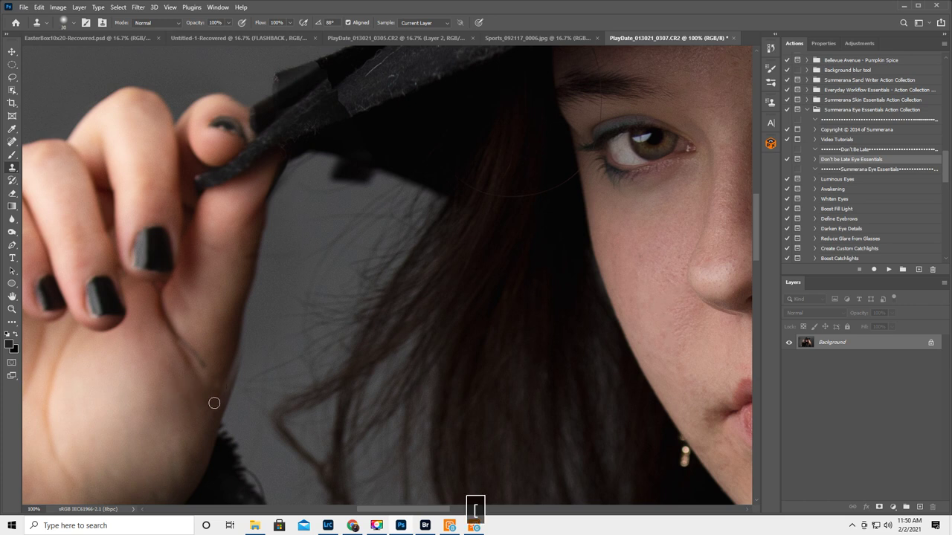
{"action": "key", "text": "alt"}
{"action": "left_click", "coordinate": [250, 349], "text": "alt"}
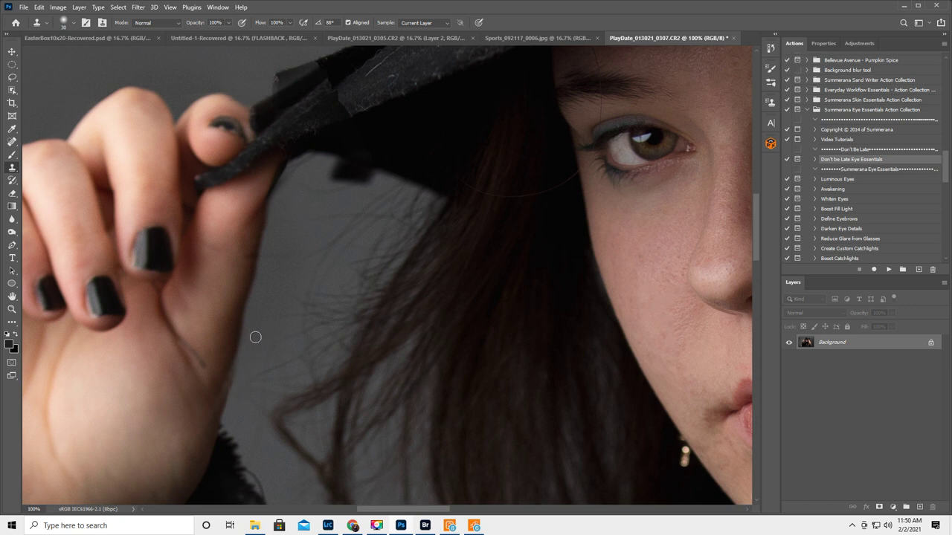
Clone nearby skin over the dark crease at the base of the thumb and blend the surrounding palm
{"action": "key", "text": "alt"}
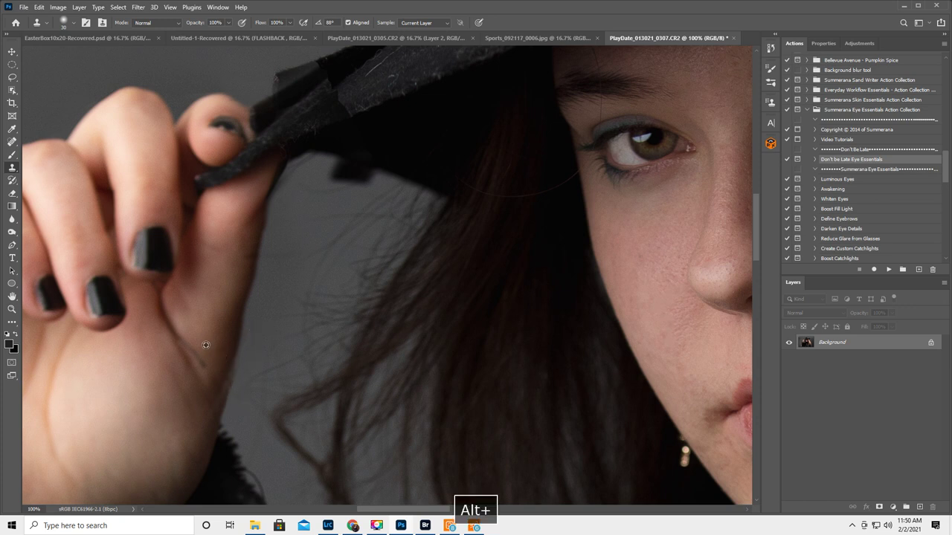
{"action": "left_click_drag", "start_coordinate": [199, 360], "coordinate": [185, 341]}
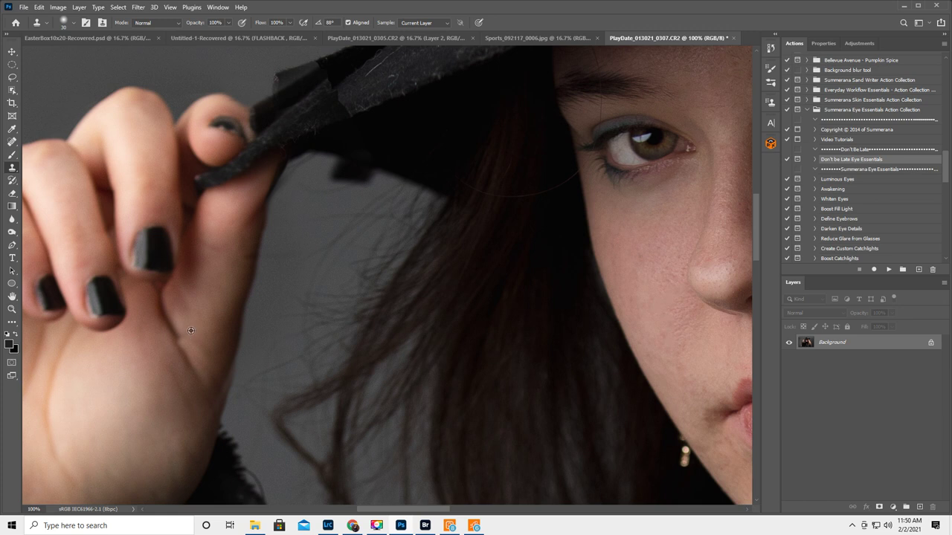
{"action": "key", "text": "alt"}
{"action": "left_click", "coordinate": [182, 337], "text": "alt"}
{"action": "left_click_drag", "start_coordinate": [181, 336], "coordinate": [183, 340]}
{"action": "key", "text": "alt"}
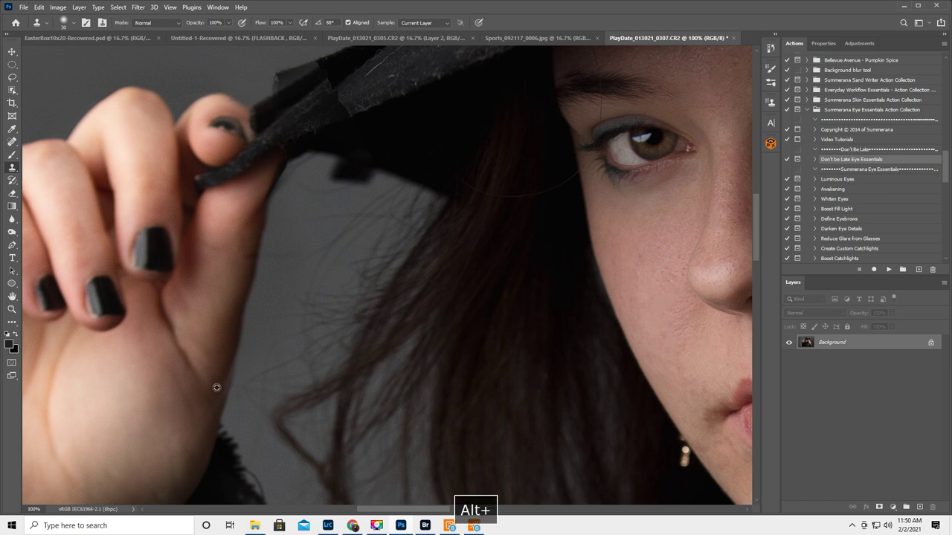
{"action": "left_click", "coordinate": [216, 388], "text": "alt"}
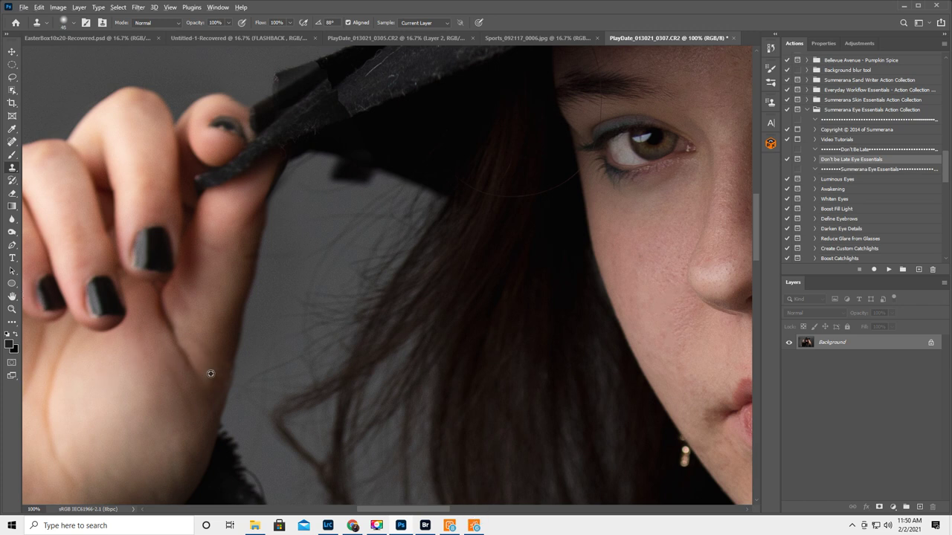
{"action": "key", "text": "alt"}
Collapse the Summerana Eye Essentials actions and expand the ProRetouch v2.0 action set
{"action": "double_click", "coordinate": [12, 298]}
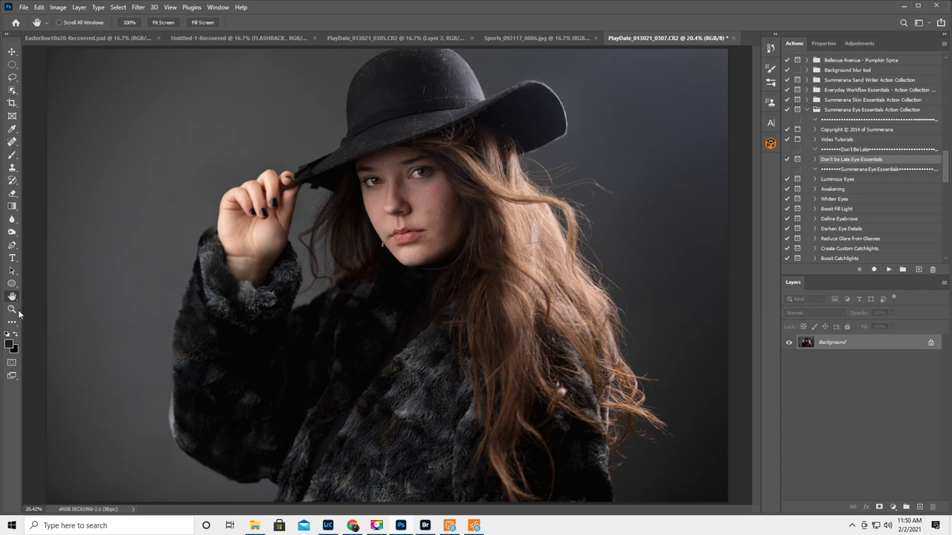
{"action": "left_click", "coordinate": [12, 309]}
{"action": "left_click", "coordinate": [433, 187]}
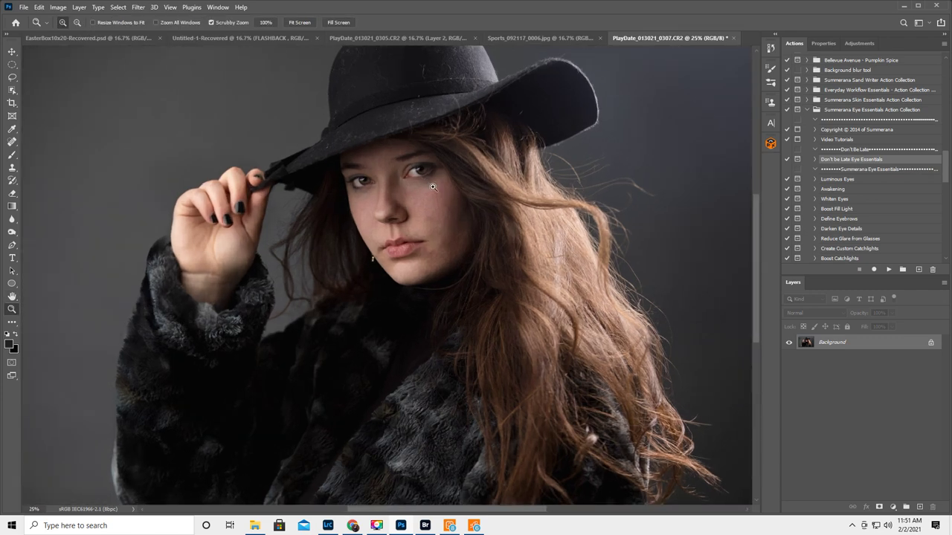
{"action": "left_click", "coordinate": [433, 188]}
{"action": "scroll", "coordinate": [495, 213], "scroll_direction": "up", "scroll_amount": 2}
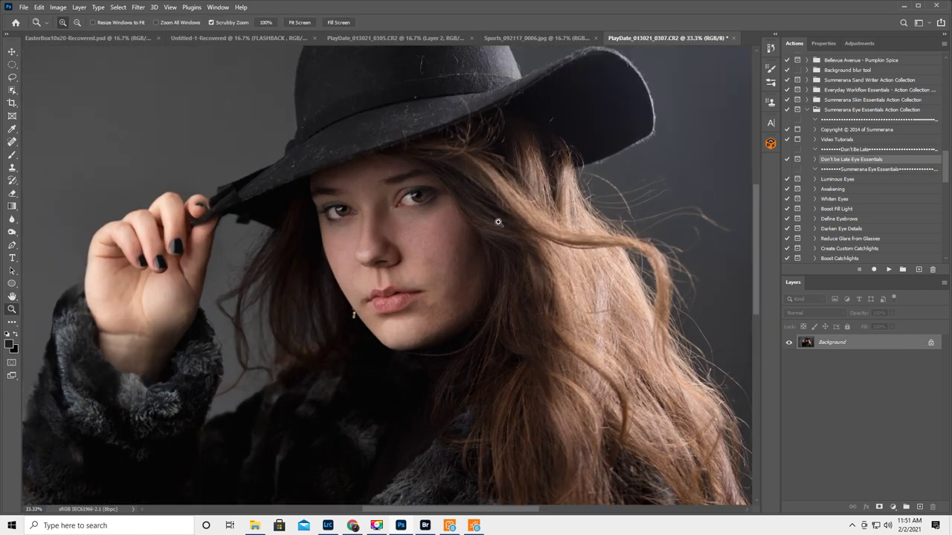
{"action": "left_click", "coordinate": [809, 109]}
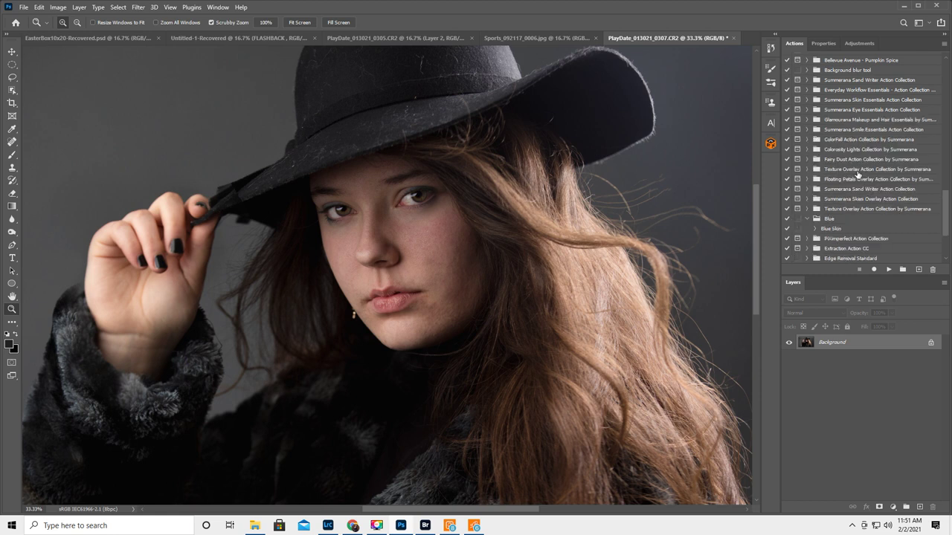
{"action": "scroll", "coordinate": [866, 166], "scroll_direction": "up", "scroll_amount": 5}
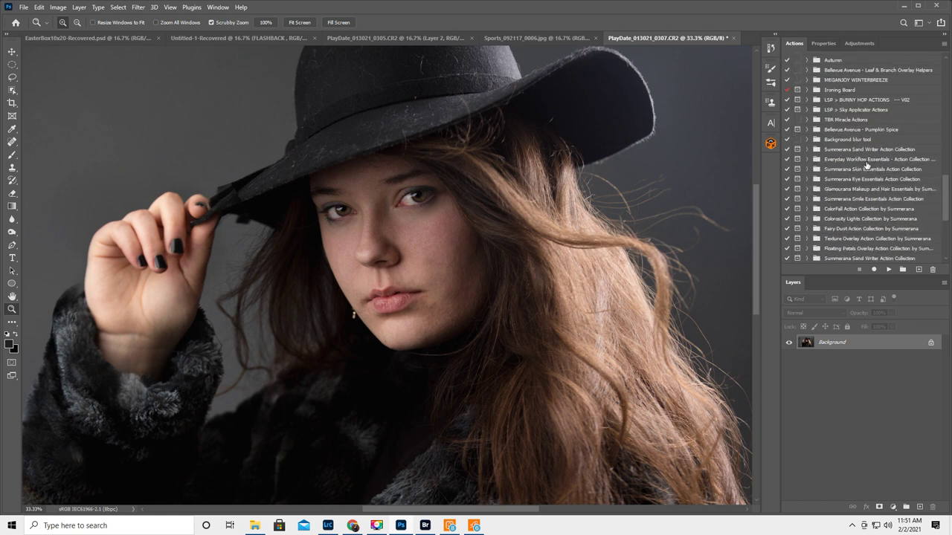
{"action": "scroll", "coordinate": [866, 166], "scroll_direction": "up", "scroll_amount": 5}
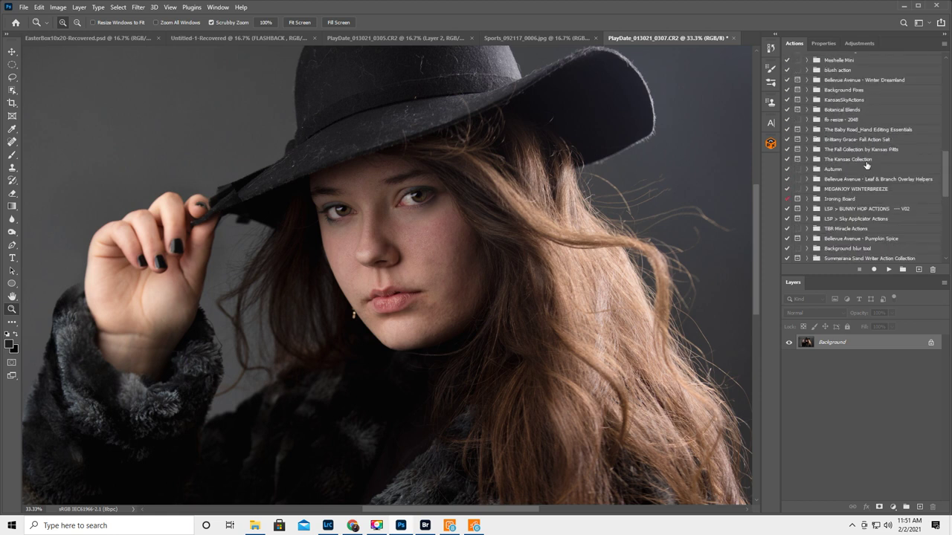
{"action": "scroll", "coordinate": [866, 165], "scroll_direction": "up", "scroll_amount": 2}
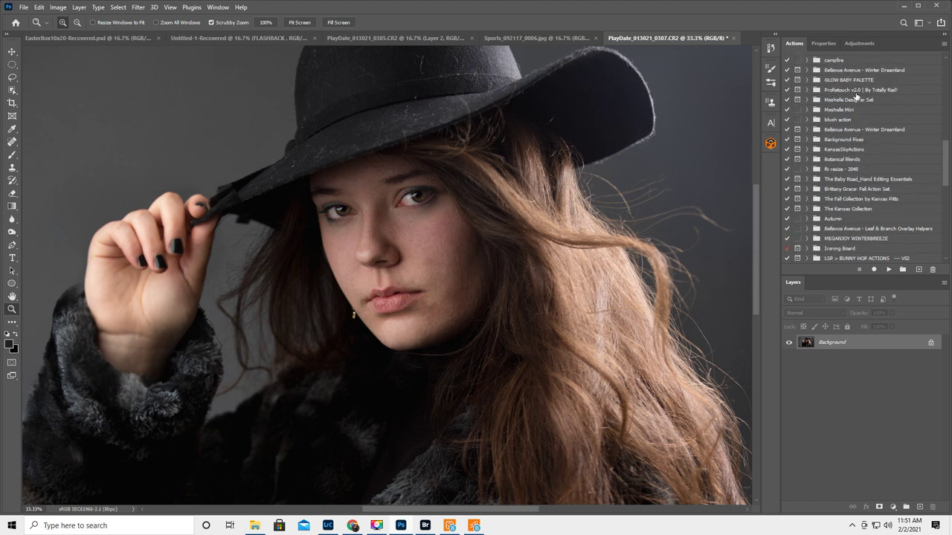
{"action": "left_click", "coordinate": [807, 89]}
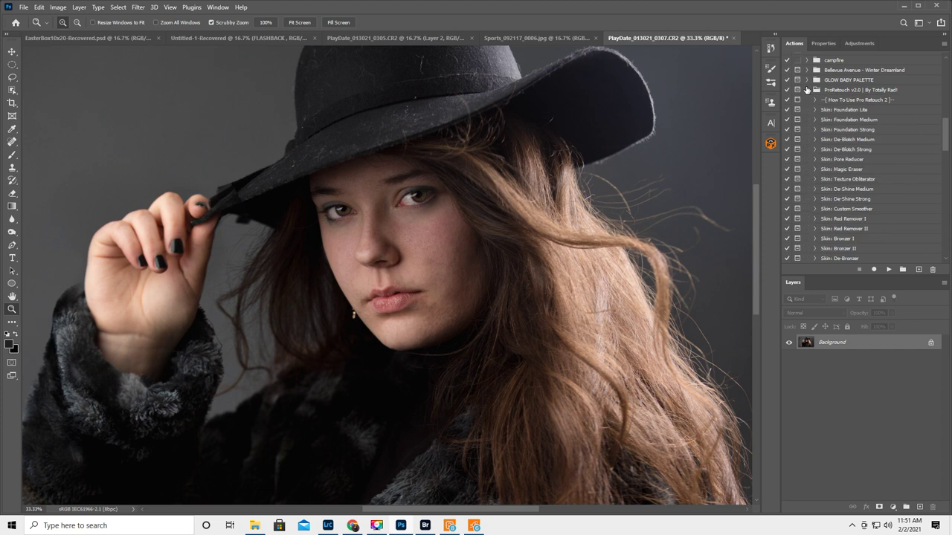
Run the Skin: Magic Eraser action on the portrait
{"action": "left_click", "coordinate": [843, 171]}
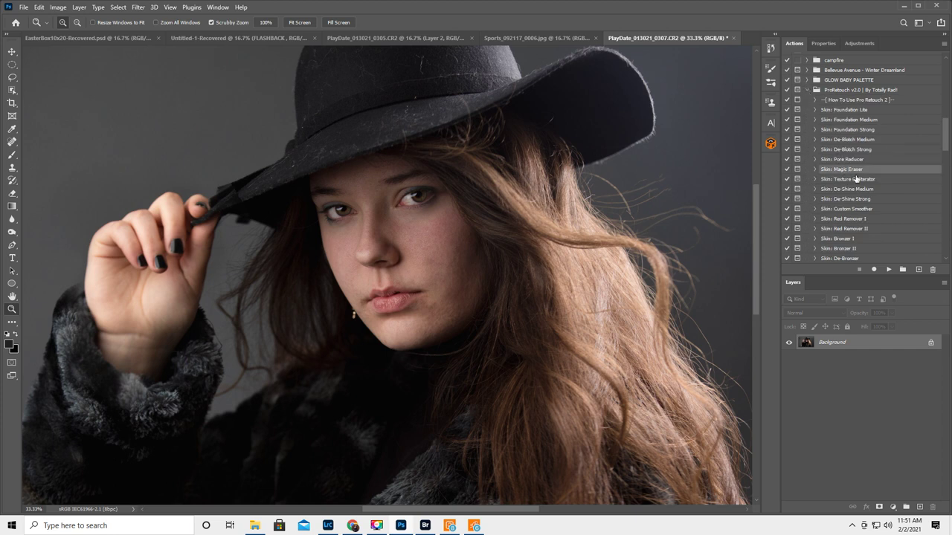
{"action": "left_click", "coordinate": [889, 270]}
{"action": "left_click", "coordinate": [519, 226]}
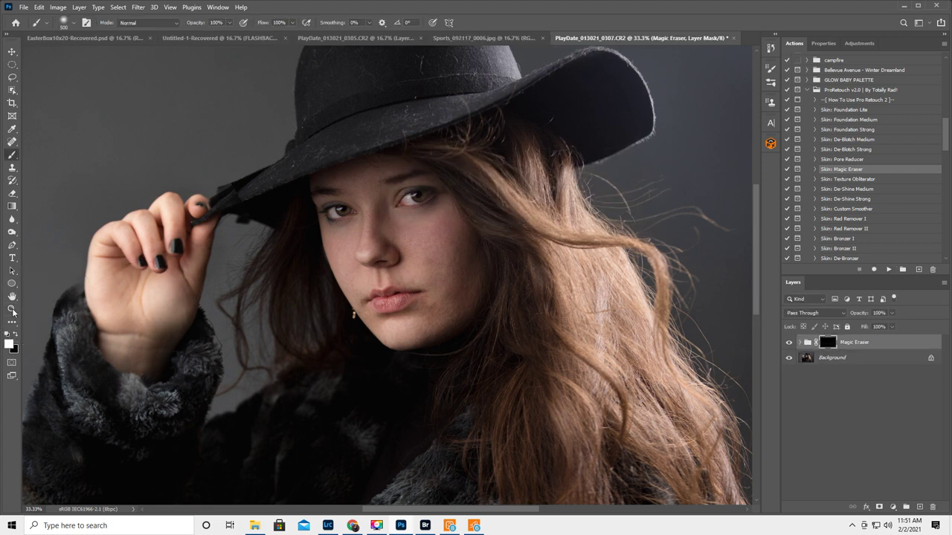
Reveal the Magic Eraser effect from the more visible cheek down to the chin by painting white on its mask with a reduced brush
{"action": "left_click", "coordinate": [12, 310]}
{"action": "left_click", "coordinate": [416, 236]}
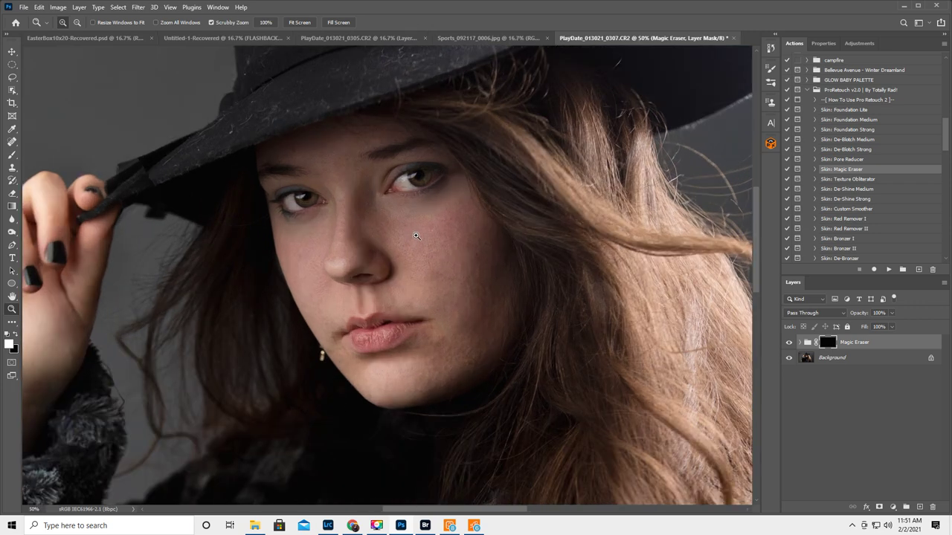
{"action": "scroll", "coordinate": [417, 236], "scroll_direction": "up", "scroll_amount": 1}
{"action": "left_click", "coordinate": [418, 239]}
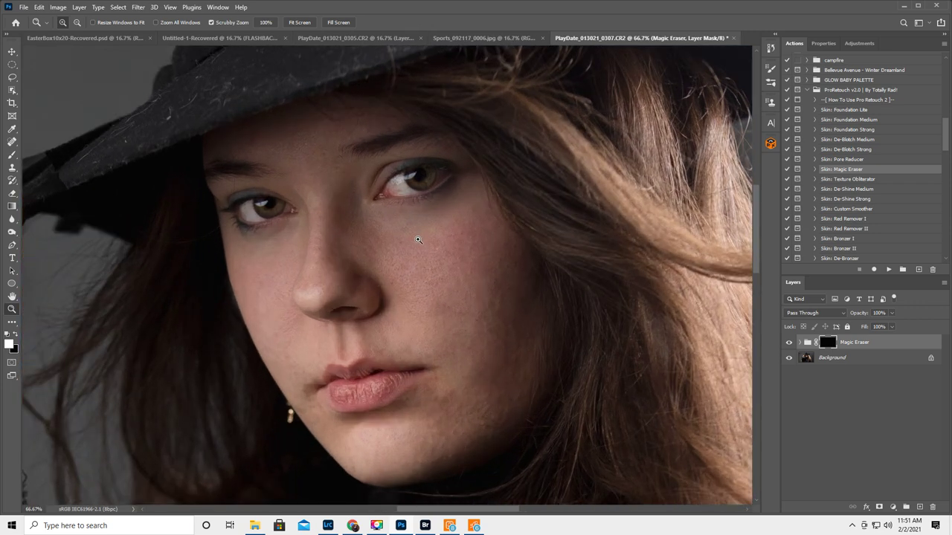
{"action": "left_click", "coordinate": [12, 156]}
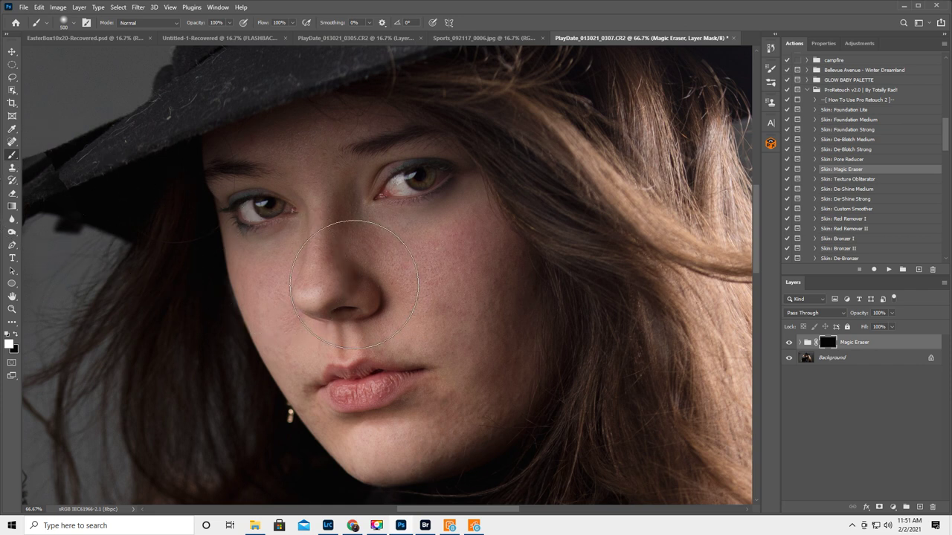
{"action": "key", "text": "bracketleft"}
{"action": "key", "text": "bracketleft"}
{"action": "key", "text": "bracketleft"}
{"action": "key", "text": "bracketleft"}
{"action": "key", "text": "bracketleft"}
{"action": "key", "text": "bracketleft"}
{"action": "key", "text": "bracketleft"}
{"action": "key", "text": "bracketleft"}
{"action": "mouse_move", "coordinate": [417, 246]}
{"action": "left_mouse_down"}
{"action": "mouse_move", "coordinate": [385, 230]}
{"action": "mouse_move", "coordinate": [403, 236]}
{"action": "mouse_move", "coordinate": [471, 213]}
{"action": "mouse_move", "coordinate": [496, 258]}
{"action": "mouse_move", "coordinate": [477, 245]}
{"action": "mouse_move", "coordinate": [470, 270]}
{"action": "mouse_move", "coordinate": [448, 275]}
{"action": "mouse_move", "coordinate": [432, 256]}
{"action": "mouse_move", "coordinate": [403, 277]}
{"action": "mouse_move", "coordinate": [357, 242]}
{"action": "mouse_move", "coordinate": [412, 288]}
{"action": "mouse_move", "coordinate": [412, 325]}
{"action": "mouse_move", "coordinate": [420, 307]}
{"action": "mouse_move", "coordinate": [403, 340]}
{"action": "mouse_move", "coordinate": [462, 342]}
{"action": "mouse_move", "coordinate": [454, 330]}
{"action": "mouse_move", "coordinate": [490, 307]}
{"action": "mouse_move", "coordinate": [498, 258]}
{"action": "mouse_move", "coordinate": [511, 369]}
{"action": "mouse_move", "coordinate": [504, 393]}
{"action": "mouse_move", "coordinate": [497, 339]}
{"action": "mouse_move", "coordinate": [493, 377]}
{"action": "mouse_move", "coordinate": [498, 348]}
{"action": "mouse_move", "coordinate": [472, 364]}
{"action": "mouse_move", "coordinate": [446, 319]}
{"action": "mouse_move", "coordinate": [461, 374]}
{"action": "mouse_move", "coordinate": [432, 417]}
{"action": "mouse_move", "coordinate": [459, 390]}
{"action": "mouse_move", "coordinate": [437, 415]}
{"action": "mouse_move", "coordinate": [437, 401]}
{"action": "mouse_move", "coordinate": [417, 412]}
{"action": "mouse_move", "coordinate": [429, 427]}
{"action": "mouse_move", "coordinate": [452, 432]}
{"action": "mouse_move", "coordinate": [446, 441]}
{"action": "mouse_move", "coordinate": [482, 425]}
{"action": "mouse_move", "coordinate": [517, 367]}
{"action": "mouse_move", "coordinate": [499, 338]}
{"action": "mouse_move", "coordinate": [492, 285]}
{"action": "mouse_move", "coordinate": [479, 346]}
{"action": "mouse_move", "coordinate": [399, 448]}
{"action": "mouse_move", "coordinate": [379, 454]}
{"action": "mouse_move", "coordinate": [384, 463]}
{"action": "mouse_move", "coordinate": [417, 449]}
{"action": "left_mouse_up"}
Extend the Magic Eraser effect over the nose and the skin beside it with a 100 px white brush
{"action": "key", "text": "bracketright"}
{"action": "key", "text": "bracketright"}
{"action": "key", "text": "bracketright"}
{"action": "key", "text": "bracketright"}
{"action": "key", "text": "["}
{"action": "key", "text": "["}
{"action": "key", "text": "["}
{"action": "key", "text": "["}
{"action": "key", "text": "["}
{"action": "key", "text": "["}
{"action": "key", "text": "["}
{"action": "key", "text": "["}
{"action": "key", "text": "["}
{"action": "key", "text": "["}
{"action": "key", "text": "bracketright"}
{"action": "key", "text": "bracketright"}
{"action": "key", "text": "bracketright"}
{"action": "key", "text": "bracketright"}
{"action": "mouse_move", "coordinate": [290, 287]}
{"action": "left_mouse_down"}
{"action": "mouse_move", "coordinate": [311, 282]}
{"action": "mouse_move", "coordinate": [320, 252]}
{"action": "left_mouse_up"}
{"action": "mouse_move", "coordinate": [343, 285]}
{"action": "left_mouse_down"}
{"action": "mouse_move", "coordinate": [316, 301]}
{"action": "mouse_move", "coordinate": [309, 293]}
{"action": "mouse_move", "coordinate": [314, 283]}
{"action": "mouse_move", "coordinate": [316, 292]}
{"action": "mouse_move", "coordinate": [370, 303]}
{"action": "left_mouse_up"}
Set the Magic Eraser group's opacity to 50% and compare the skin with the group on and off
{"action": "left_click", "coordinate": [790, 342]}
{"action": "left_click", "coordinate": [789, 342]}
{"action": "left_click_drag", "start_coordinate": [861, 315], "coordinate": [847, 323]}
{"action": "left_click", "coordinate": [789, 342]}
{"action": "left_click", "coordinate": [789, 342]}
Run the Skin: De-Blotch Medium action on the portrait
{"action": "left_click", "coordinate": [843, 141]}
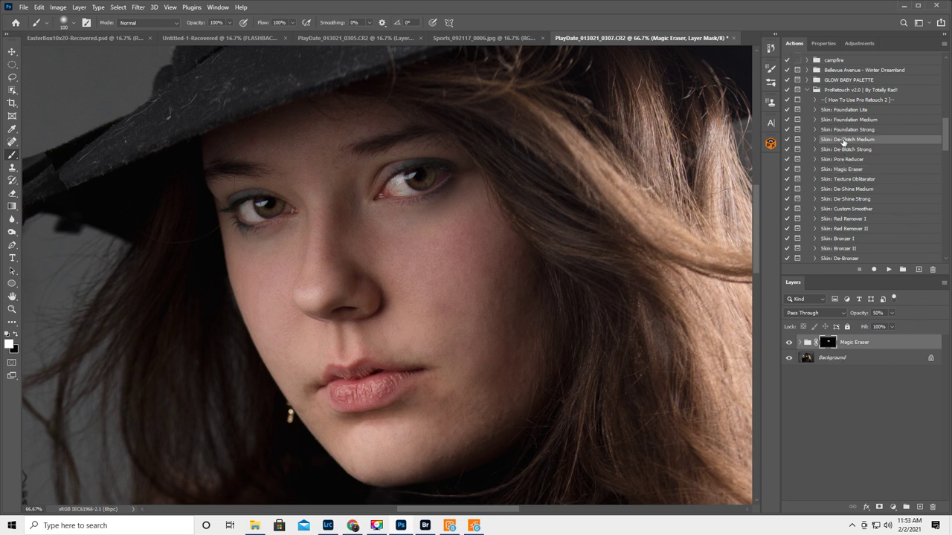
{"action": "left_click", "coordinate": [889, 269]}
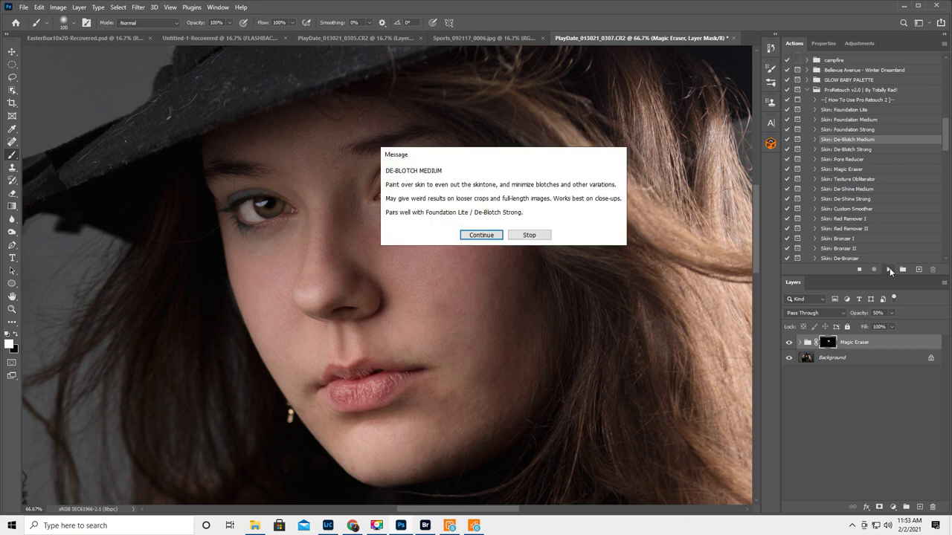
{"action": "left_click", "coordinate": [480, 235]}
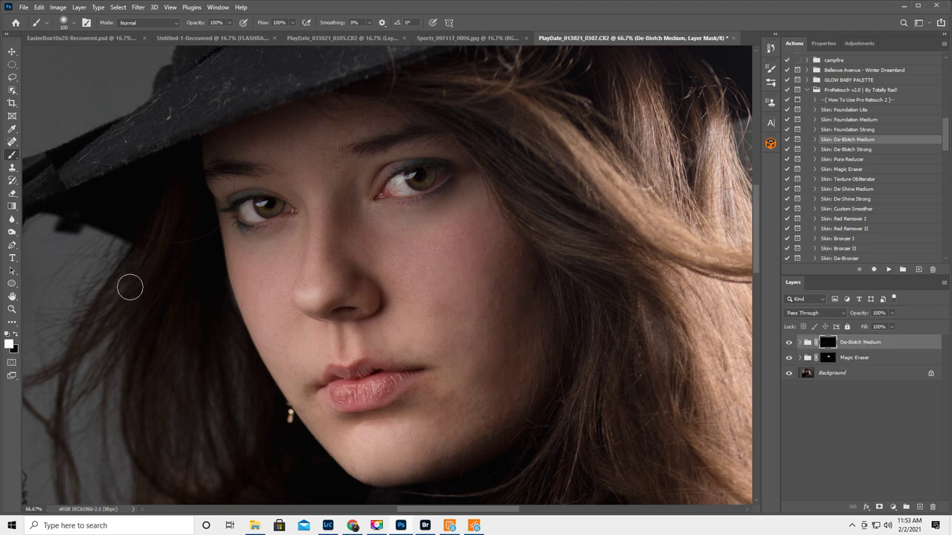
Even out the skin tone on both cheeks and the jaw by painting white on the De-Blotch Medium mask with 200 and 250 px brushes
{"action": "key", "text": "bracketright"}
{"action": "key", "text": "bracketright"}
{"action": "key", "text": "bracketright"}
{"action": "key", "text": "bracketright"}
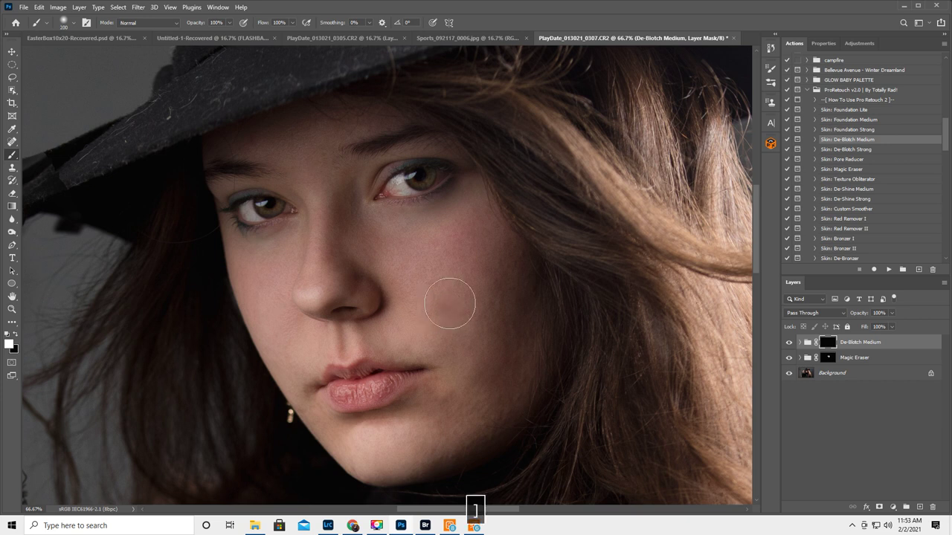
{"action": "key", "text": "bracketright"}
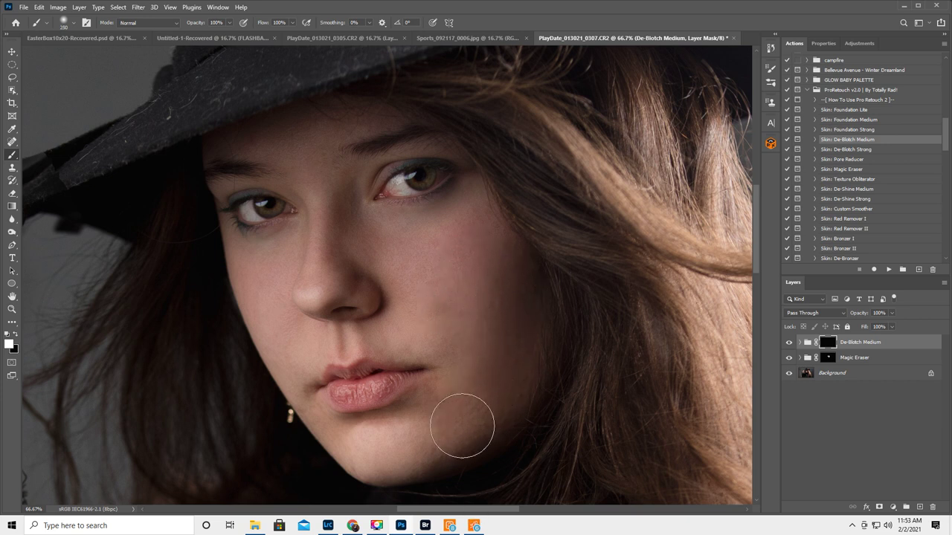
{"action": "mouse_move", "coordinate": [481, 409]}
{"action": "left_mouse_down"}
{"action": "mouse_move", "coordinate": [446, 314]}
{"action": "mouse_move", "coordinate": [448, 267]}
{"action": "mouse_move", "coordinate": [397, 247]}
{"action": "mouse_move", "coordinate": [442, 278]}
{"action": "mouse_move", "coordinate": [436, 336]}
{"action": "mouse_move", "coordinate": [458, 346]}
{"action": "mouse_move", "coordinate": [481, 397]}
{"action": "mouse_move", "coordinate": [456, 406]}
{"action": "left_mouse_up"}
{"action": "mouse_move", "coordinate": [255, 260]}
{"action": "left_mouse_down"}
{"action": "mouse_move", "coordinate": [257, 308]}
{"action": "mouse_move", "coordinate": [294, 360]}
{"action": "left_mouse_up"}
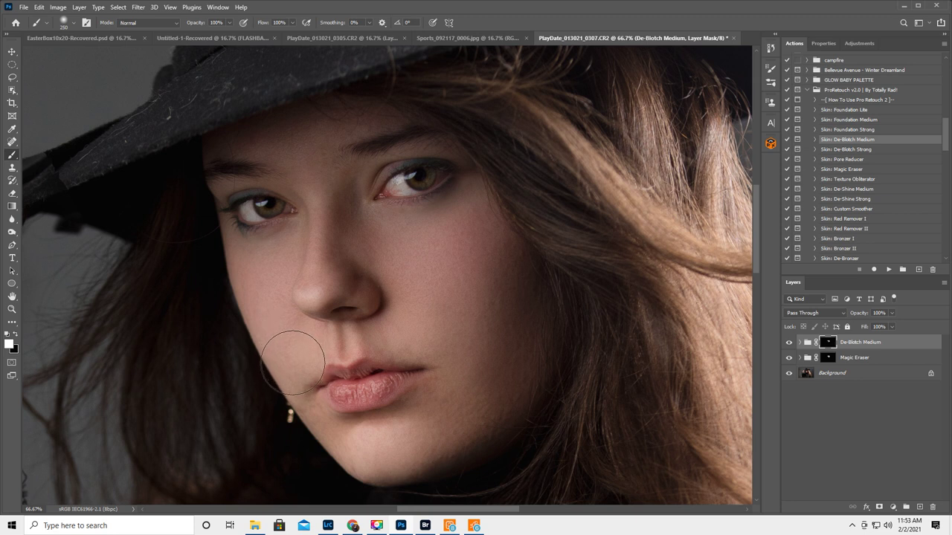
Compare the skin with the De-Blotch Medium group on and off, and flatten the image
{"action": "left_click", "coordinate": [789, 343]}
{"action": "left_click", "coordinate": [789, 343]}
{"action": "left_click", "coordinate": [789, 343]}
{"action": "left_click", "coordinate": [789, 343]}
{"action": "left_click", "coordinate": [944, 283]}
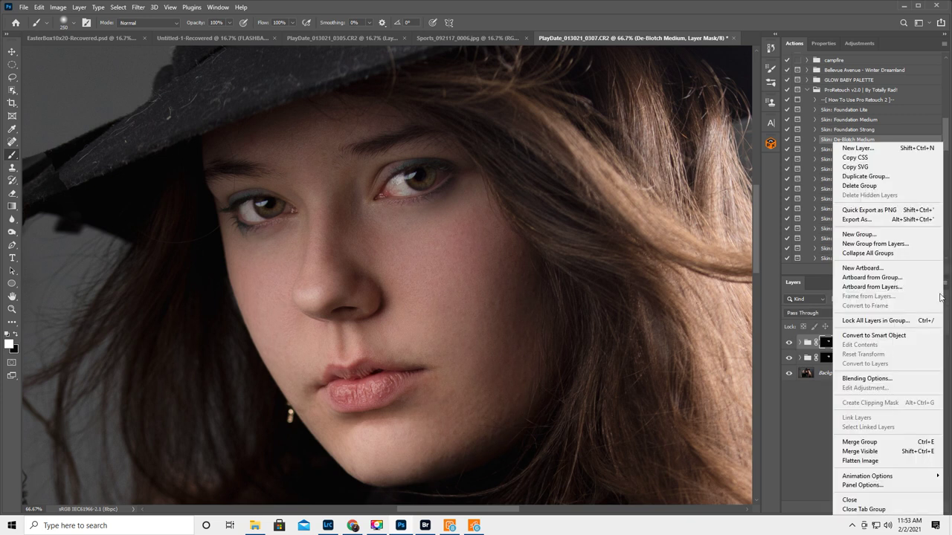
{"action": "left_click", "coordinate": [866, 460]}
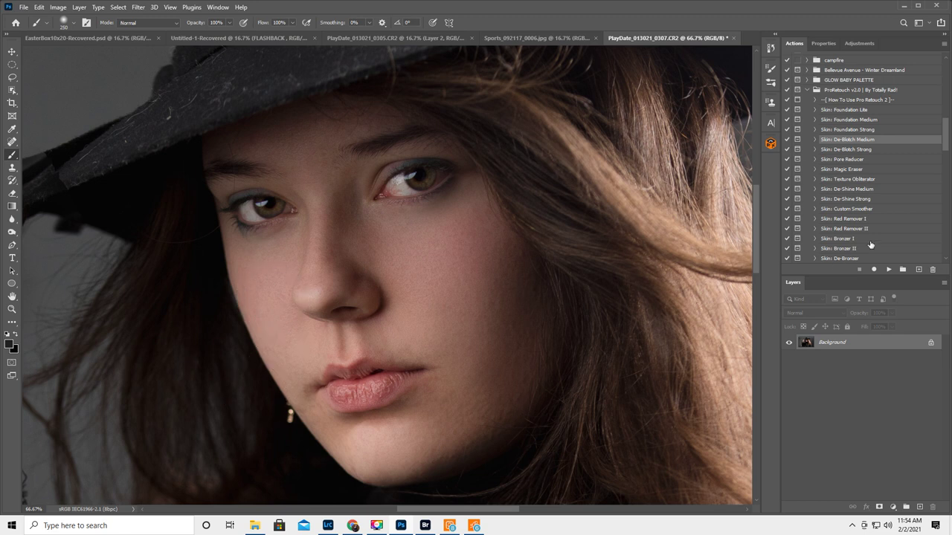
Collapse the ProRetouch v2.0 actions and expand the Florabella Retouch & Makeover action set
{"action": "left_click", "coordinate": [808, 91]}
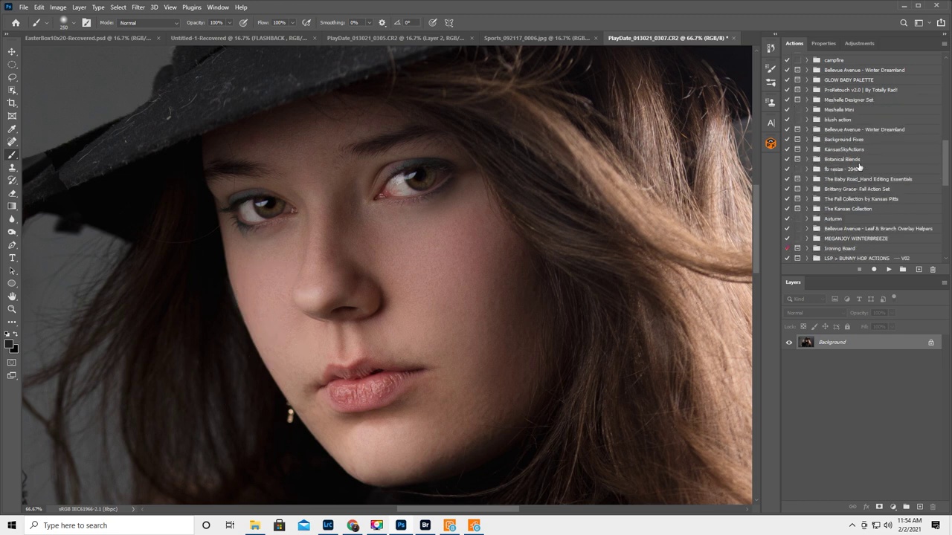
{"action": "scroll", "coordinate": [860, 172], "scroll_direction": "up", "scroll_amount": 5}
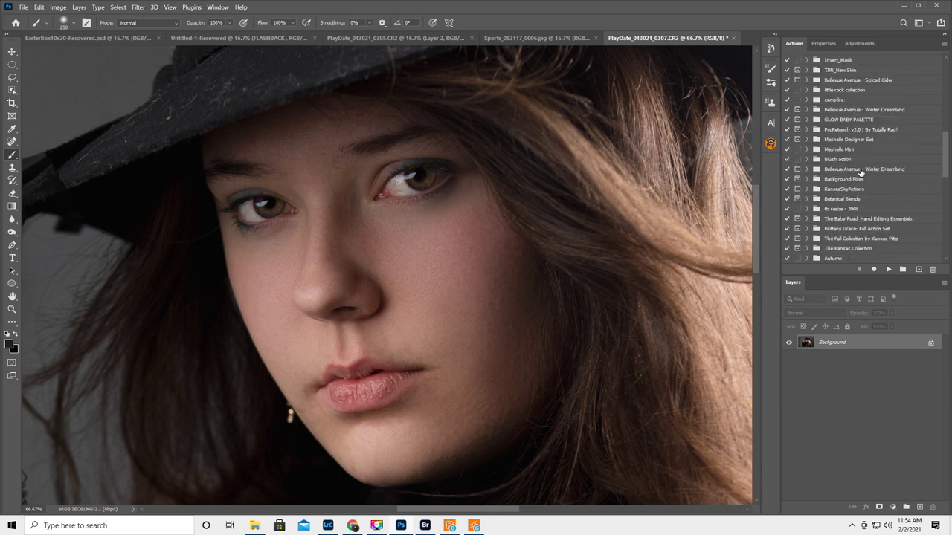
{"action": "scroll", "coordinate": [861, 172], "scroll_direction": "up", "scroll_amount": 10}
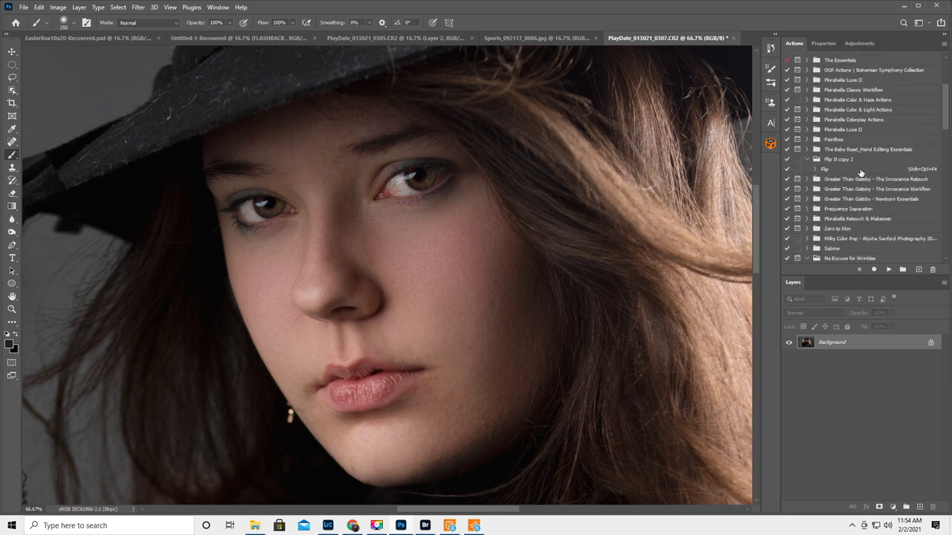
{"action": "left_click", "coordinate": [807, 219]}
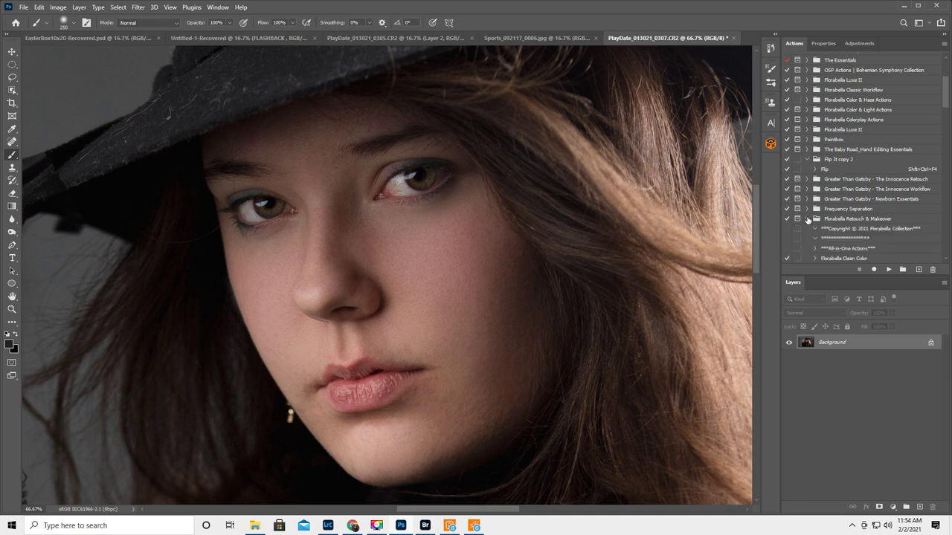
Run the Rosy Lips/Cheeks action from the Florabella Retouch & Makeover set on the portrait
{"action": "scroll", "coordinate": [831, 219], "scroll_direction": "down", "scroll_amount": 6}
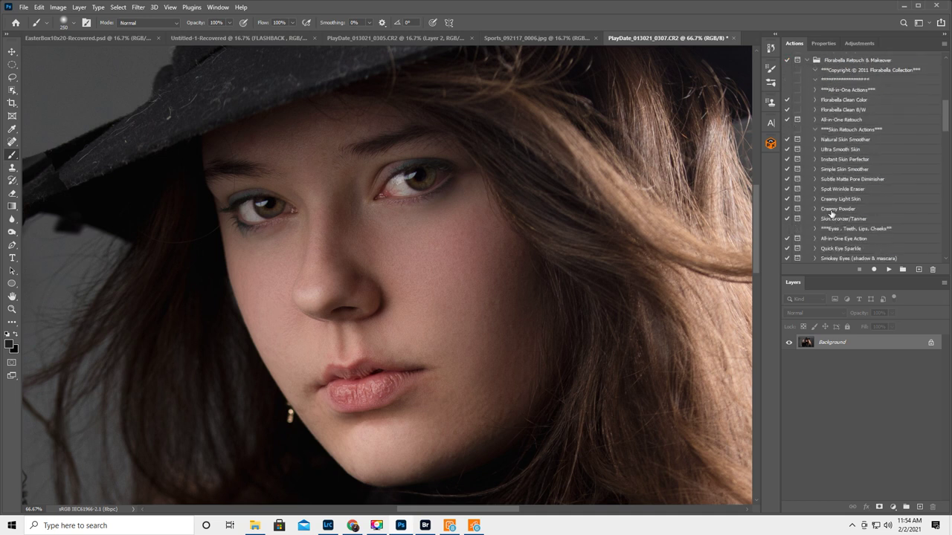
{"action": "scroll", "coordinate": [833, 214], "scroll_direction": "down", "scroll_amount": 10}
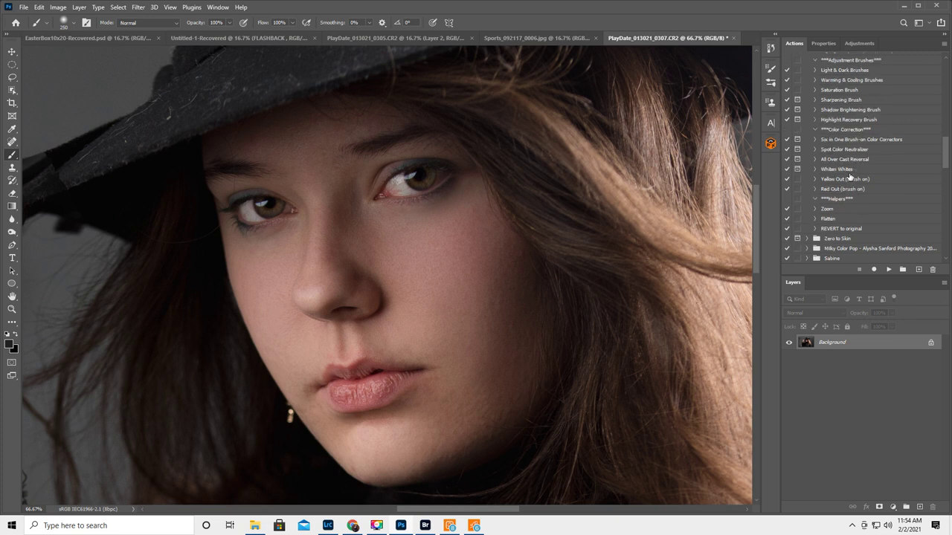
{"action": "scroll", "coordinate": [857, 152], "scroll_direction": "up", "scroll_amount": 4}
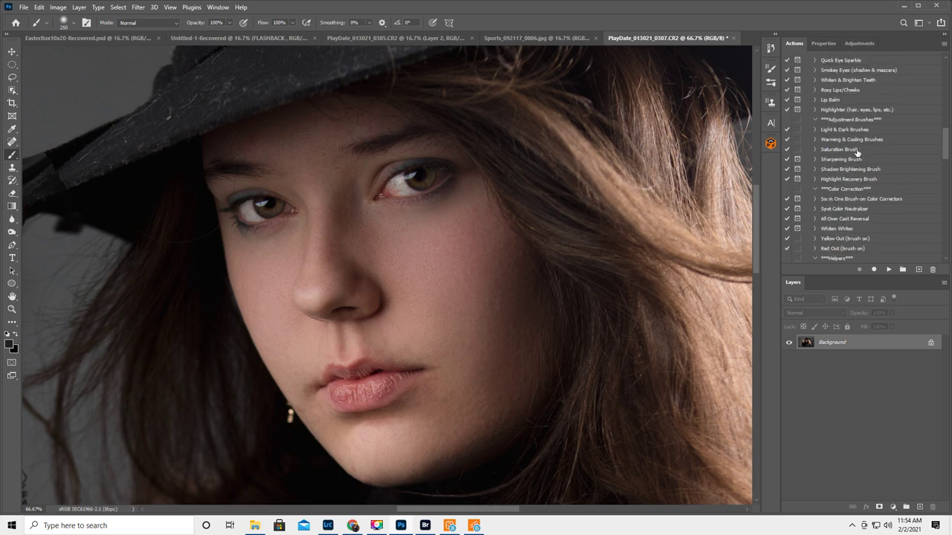
{"action": "left_click", "coordinate": [855, 91]}
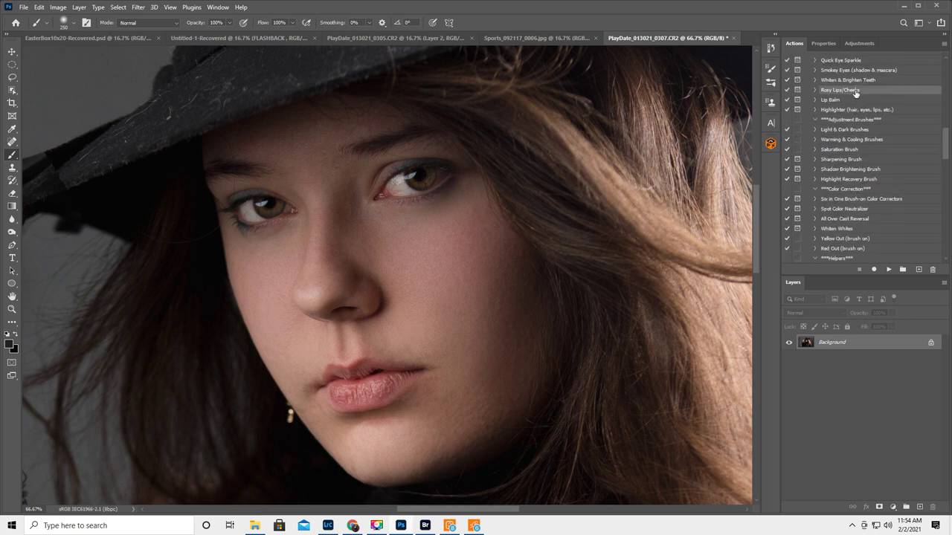
{"action": "left_click", "coordinate": [888, 268]}
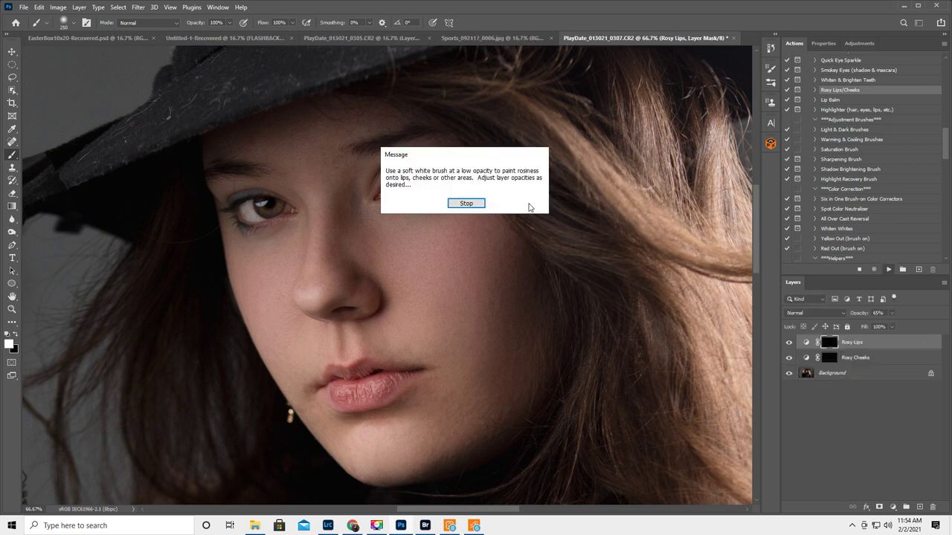
{"action": "left_click", "coordinate": [477, 204]}
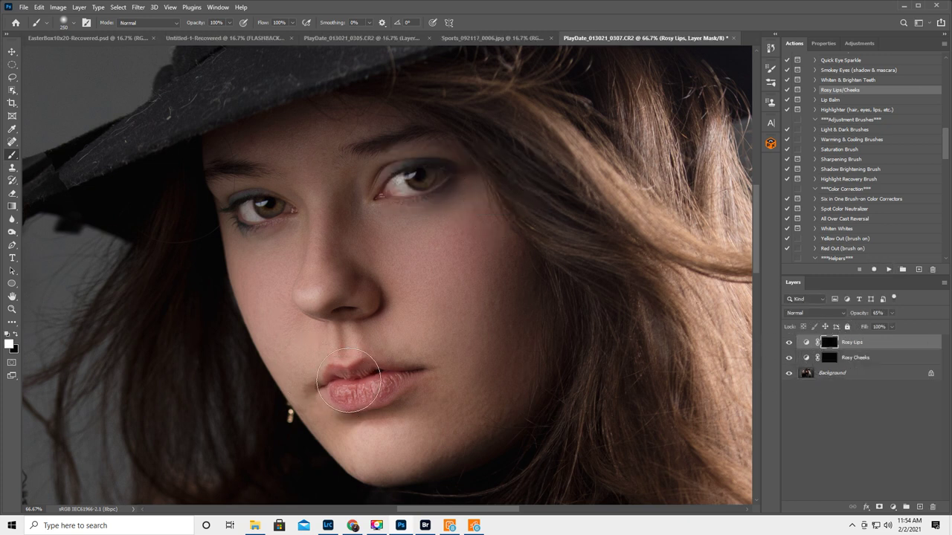
Paint rosiness onto both lips on the Rosy Lips layer mask with a small soft white brush
{"action": "key", "text": "bracketleft"}
{"action": "key", "text": "bracketleft"}
{"action": "key", "text": "bracketleft"}
{"action": "key", "text": "bracketleft"}
{"action": "key", "text": "bracketleft"}
{"action": "key", "text": "bracketleft"}
{"action": "key", "text": "bracketleft"}
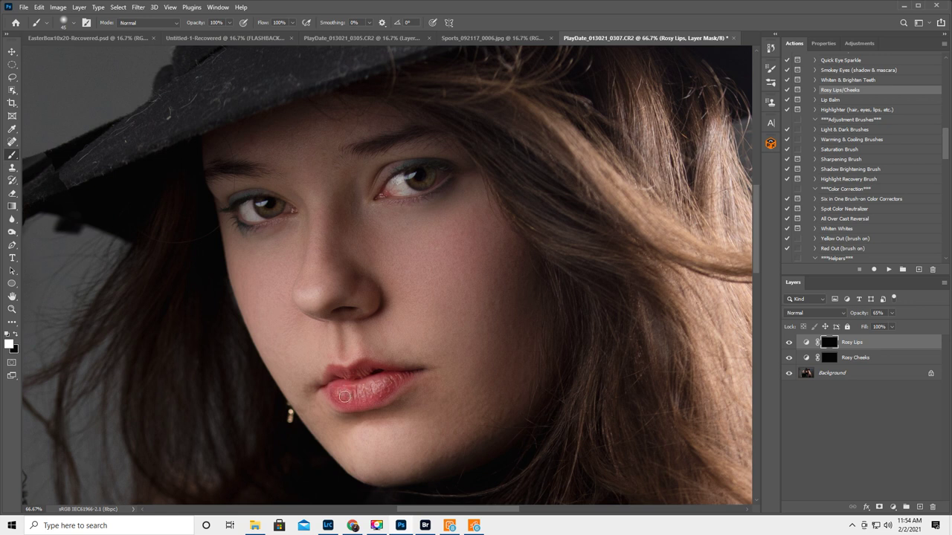
{"action": "mouse_move", "coordinate": [379, 384]}
{"action": "left_mouse_down"}
{"action": "mouse_move", "coordinate": [362, 389]}
{"action": "mouse_move", "coordinate": [384, 383]}
{"action": "left_mouse_up"}
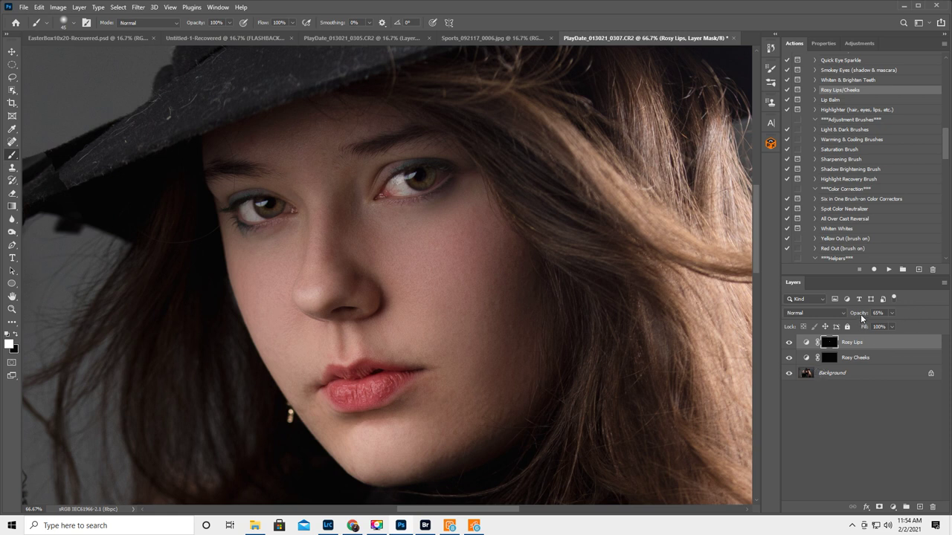
Lower the Rosy Lips layer's opacity to about 32%, checking the effect on and off, and flatten the image
{"action": "left_click_drag", "start_coordinate": [860, 312], "coordinate": [845, 325]}
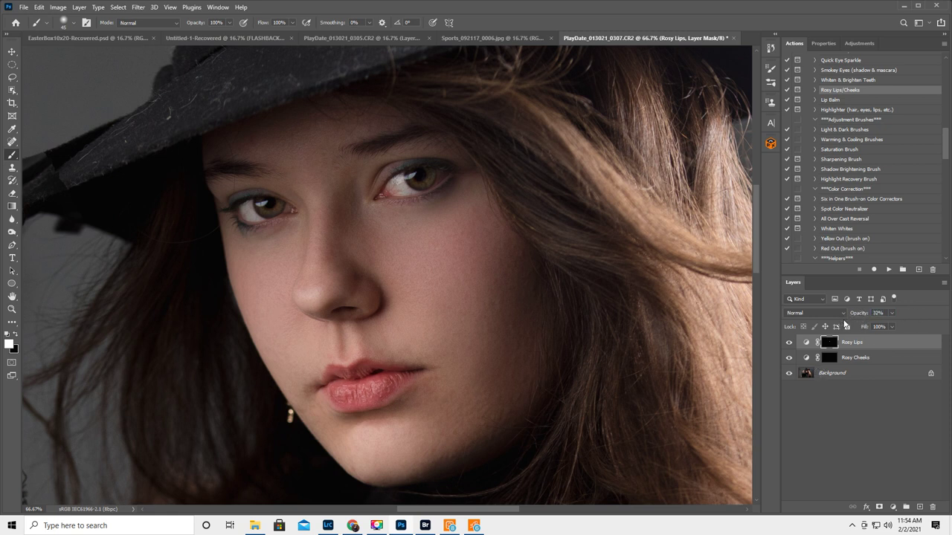
{"action": "left_click", "coordinate": [789, 343]}
{"action": "left_click", "coordinate": [789, 343]}
{"action": "left_click_drag", "start_coordinate": [861, 315], "coordinate": [858, 315]}
{"action": "left_click", "coordinate": [944, 283]}
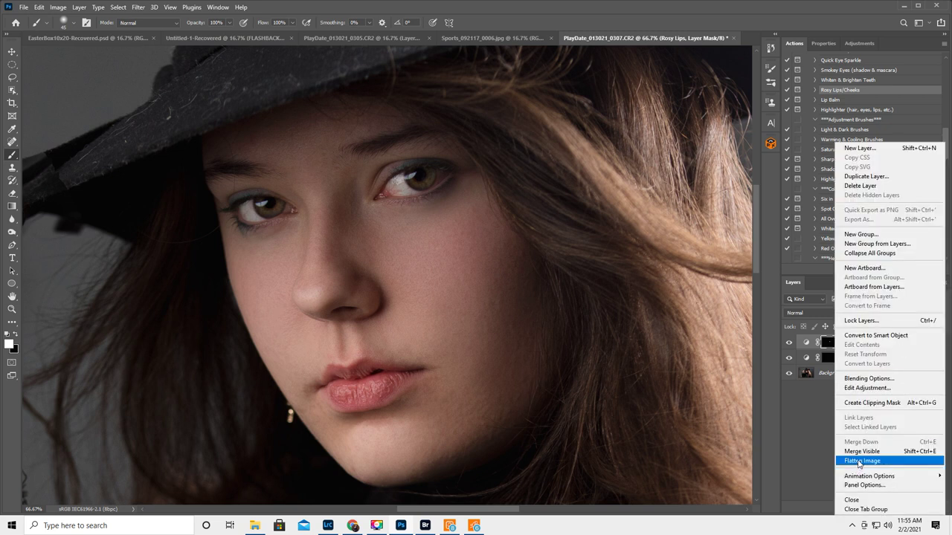
{"action": "left_click", "coordinate": [860, 462]}
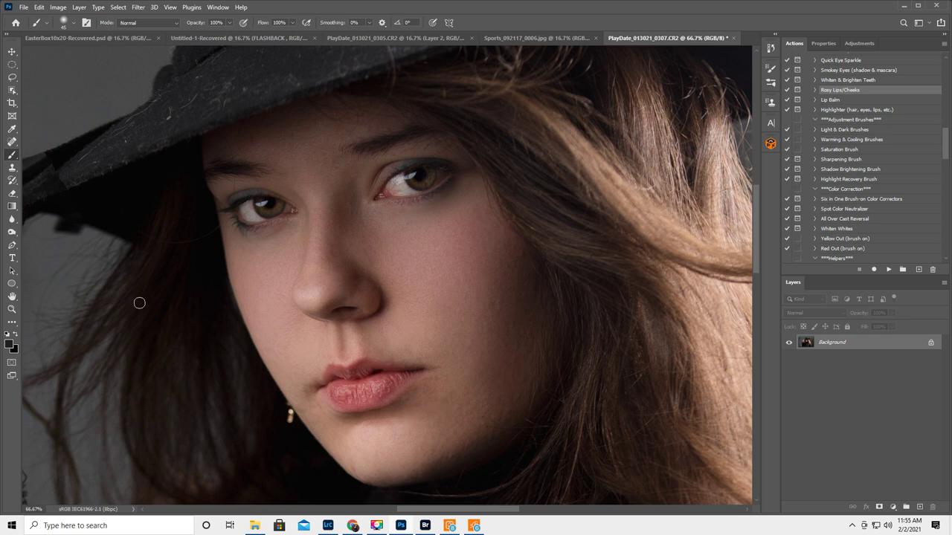
Select a rectangular area around the mouth and chin and open it in the Liquify filter
{"action": "left_click", "coordinate": [11, 311]}
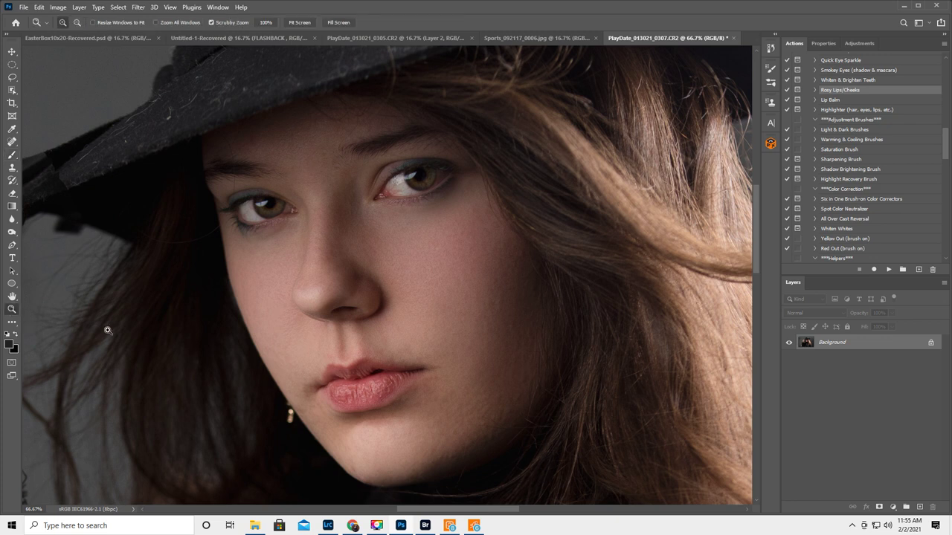
{"action": "left_click", "coordinate": [12, 296]}
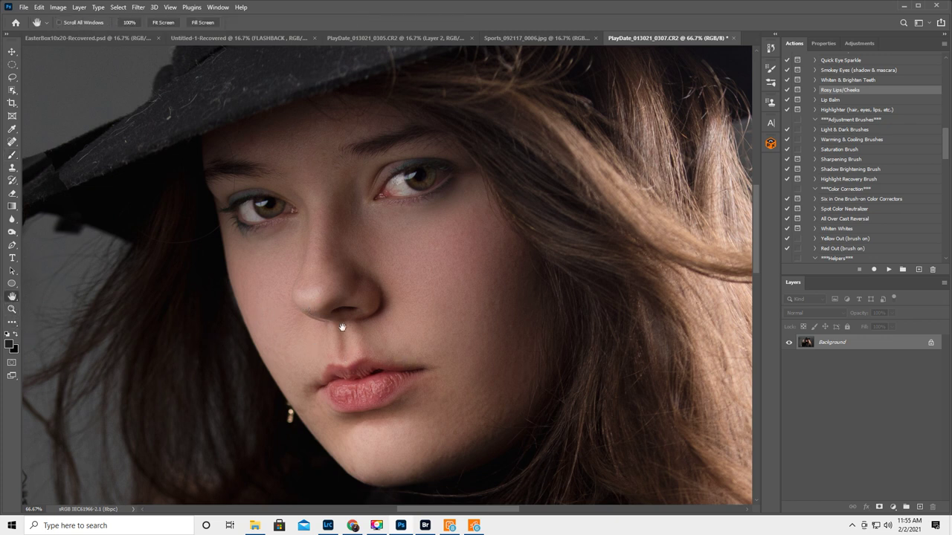
{"action": "left_click_drag", "start_coordinate": [343, 356], "coordinate": [346, 358]}
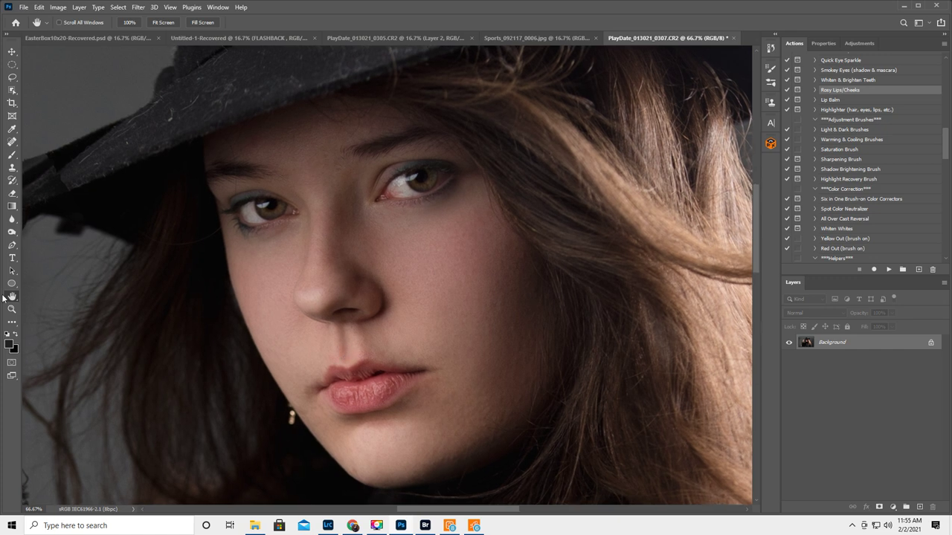
{"action": "double_click", "coordinate": [12, 297]}
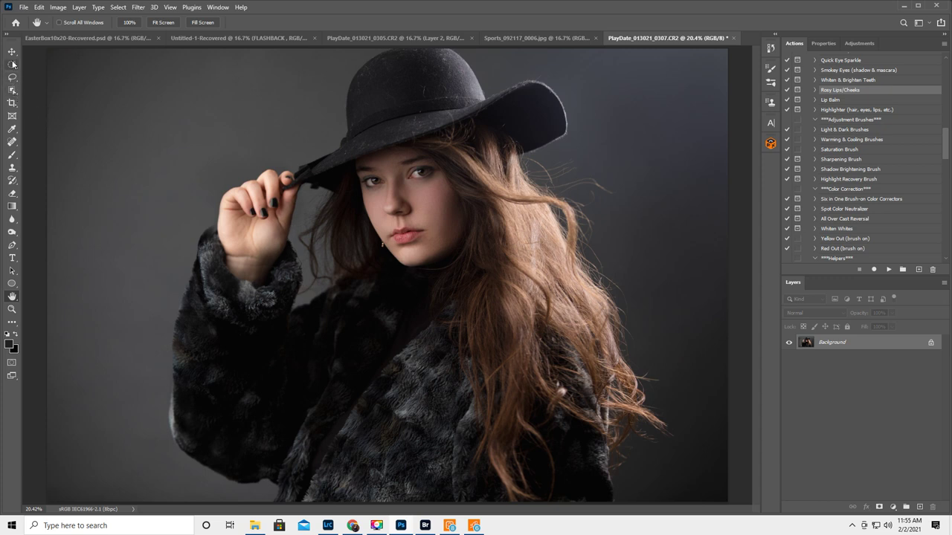
{"action": "left_click_drag", "start_coordinate": [12, 65], "coordinate": [38, 63]}
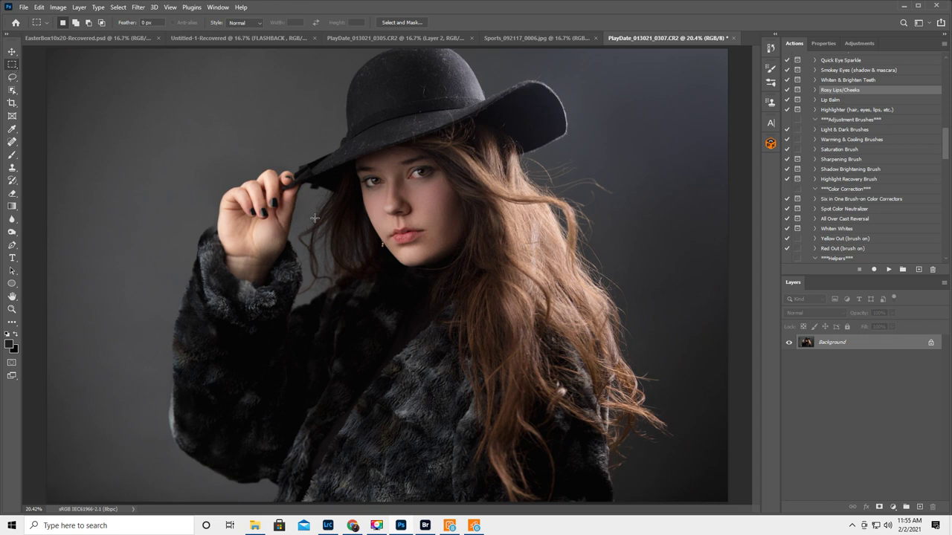
{"action": "left_click_drag", "start_coordinate": [333, 209], "coordinate": [476, 277]}
{"action": "left_click", "coordinate": [138, 8]}
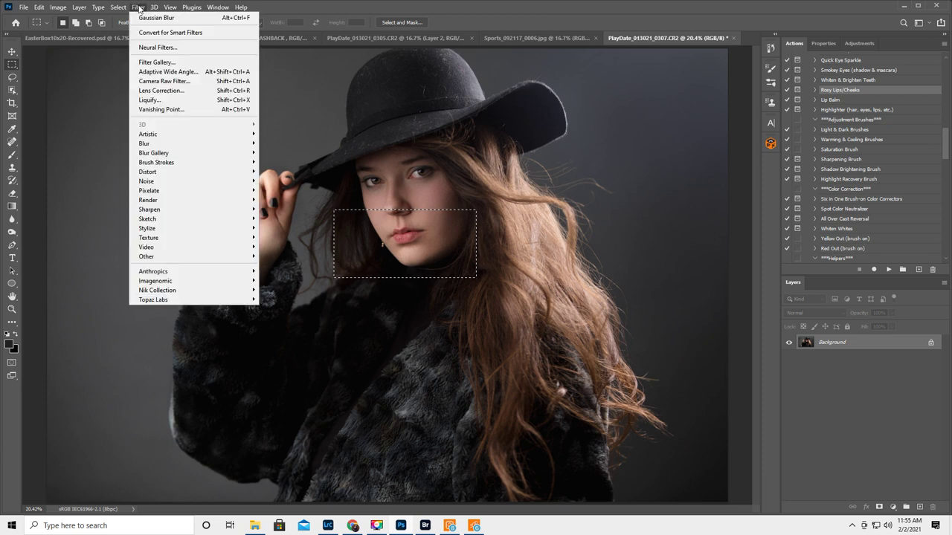
{"action": "left_click", "coordinate": [150, 101]}
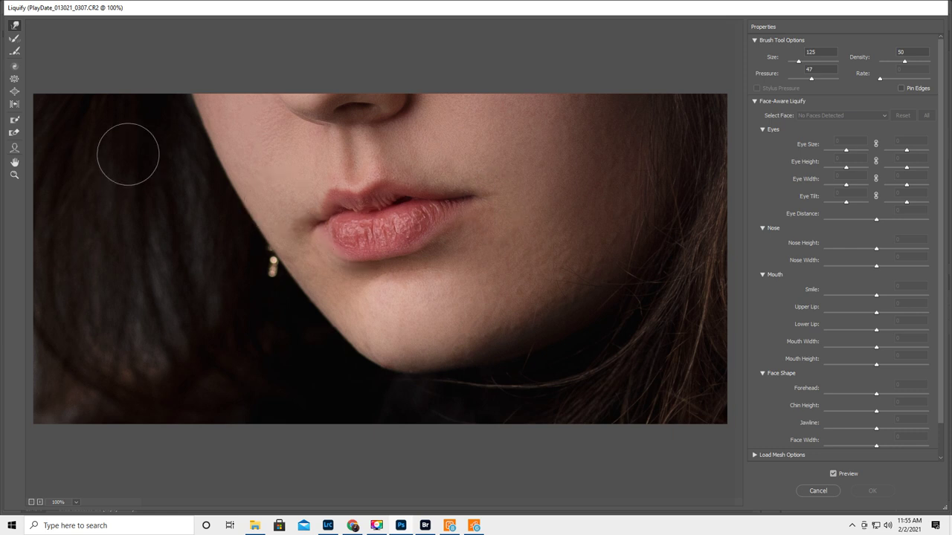
Freeze the upper edge of the lower lip beneath the dark mouth gap with a 20 px Freeze Mask brush
{"action": "left_click", "coordinate": [14, 121]}
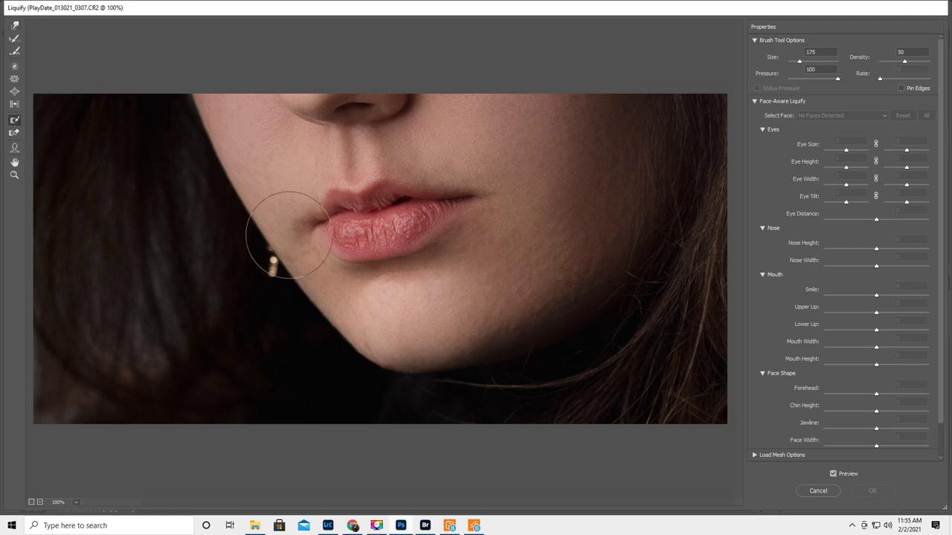
{"action": "key", "text": "["}
{"action": "key", "text": "["}
{"action": "key", "text": "["}
{"action": "key", "text": "["}
{"action": "key", "text": "["}
{"action": "key", "text": "["}
{"action": "key", "text": "["}
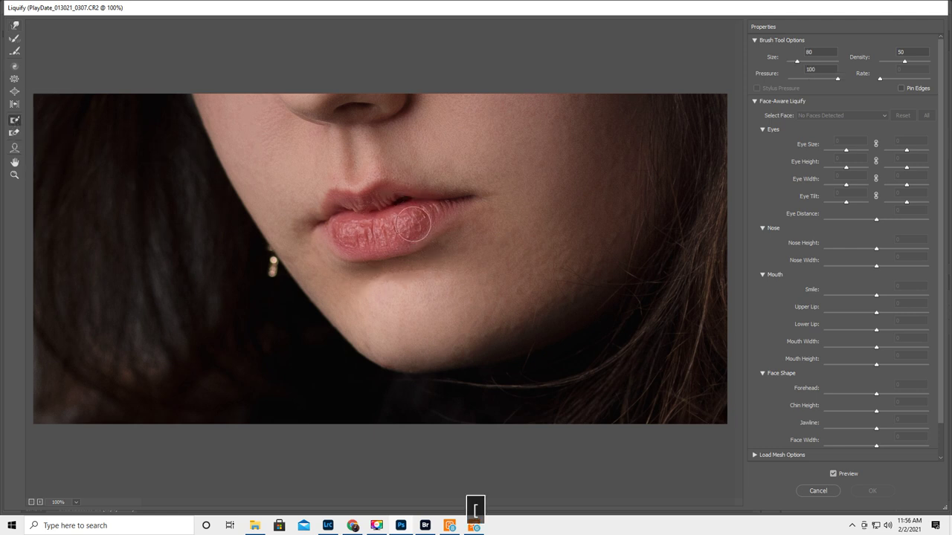
{"action": "key", "text": "["}
{"action": "key", "text": "["}
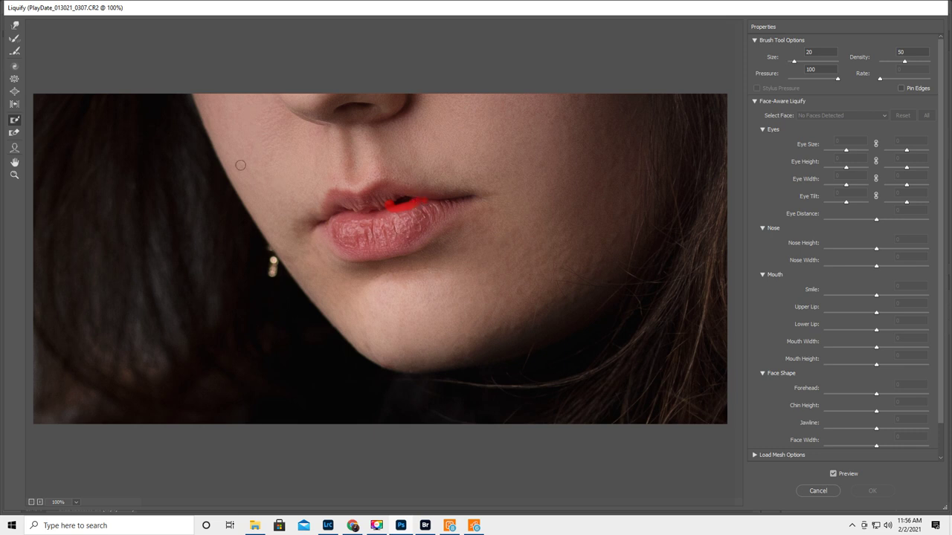
Push the upper lip down over the dark mouth gap with a 25 px Forward Warp brush at pressure 47
{"action": "left_click", "coordinate": [14, 26]}
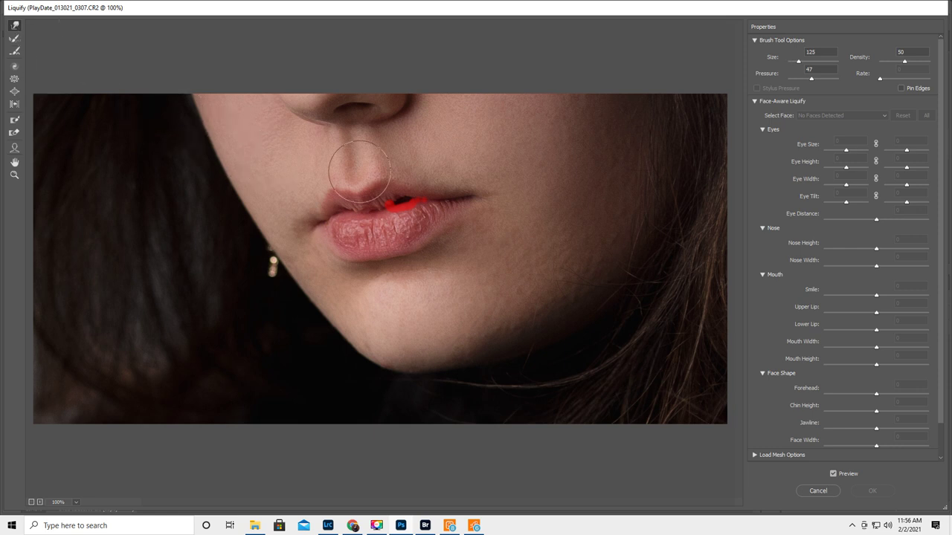
{"action": "key", "text": "bracketleft"}
{"action": "key", "text": "bracketleft"}
{"action": "key", "text": "bracketleft"}
{"action": "key", "text": "bracketleft"}
{"action": "key", "text": "bracketleft"}
{"action": "key", "text": "bracketleft"}
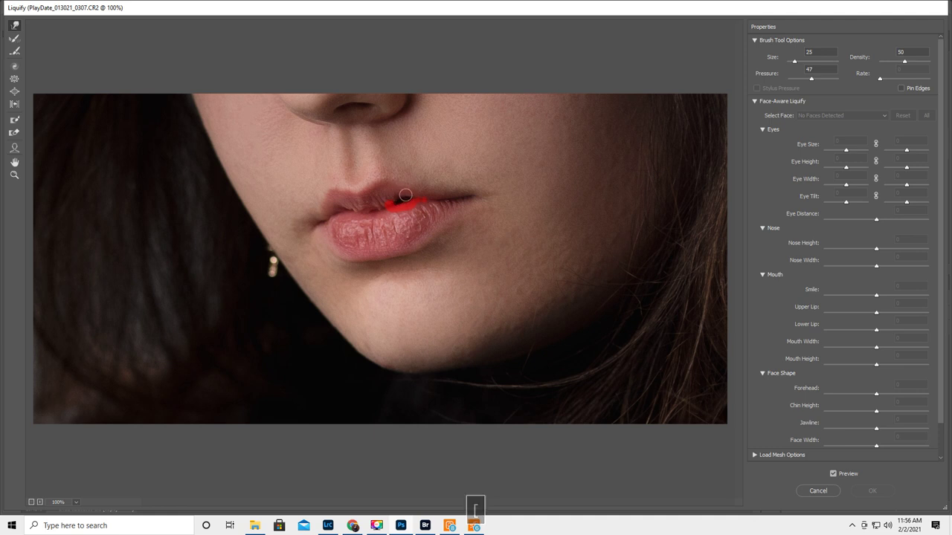
{"action": "left_click", "coordinate": [403, 197]}
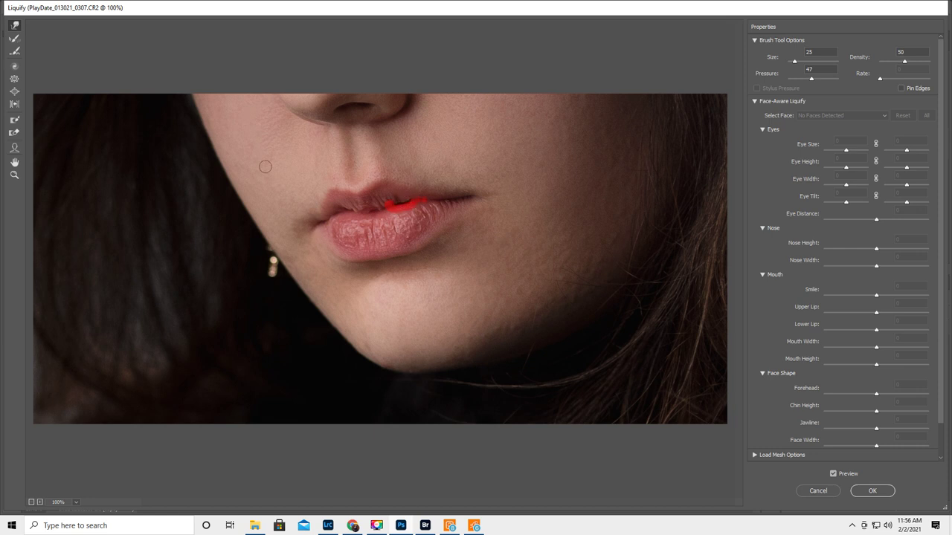
Thaw the frozen area on the lips with a 250 px Thaw Mask brush and compare the preview
{"action": "left_click", "coordinate": [13, 133]}
{"action": "left_click_drag", "start_coordinate": [293, 209], "coordinate": [439, 217]}
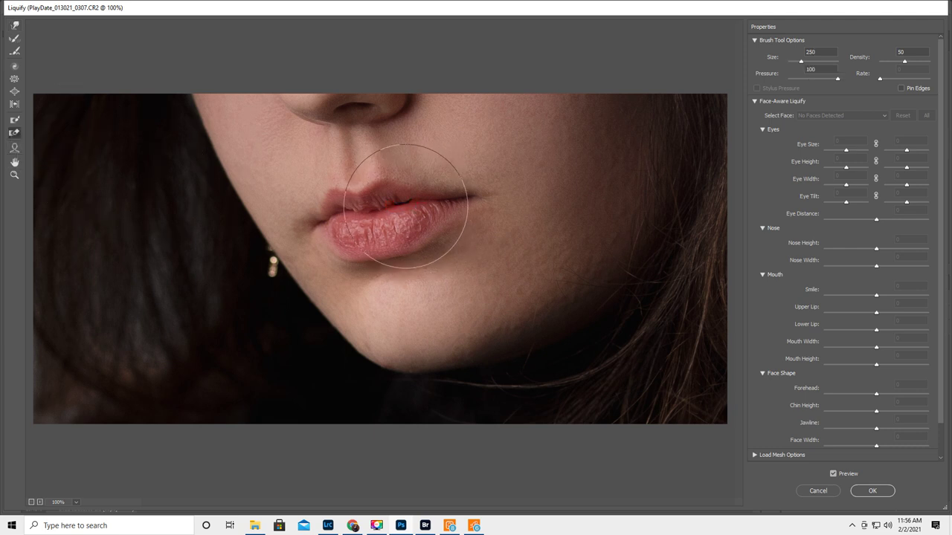
{"action": "mouse_move", "coordinate": [474, 525]}
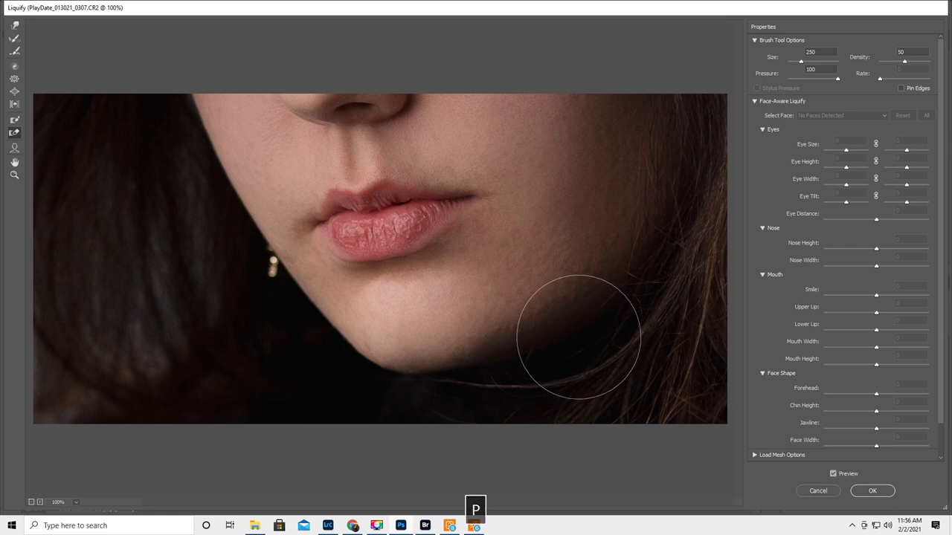
Refine the line where the lips meet using Forward Warp brushes of 45 and 35 px
{"action": "left_click", "coordinate": [14, 25]}
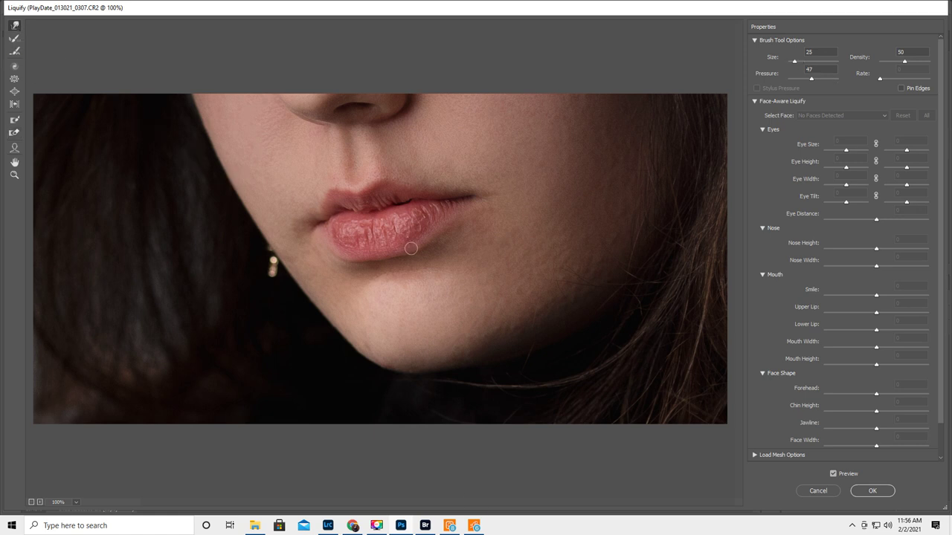
{"action": "key", "text": "bracketright"}
{"action": "key", "text": "bracketright"}
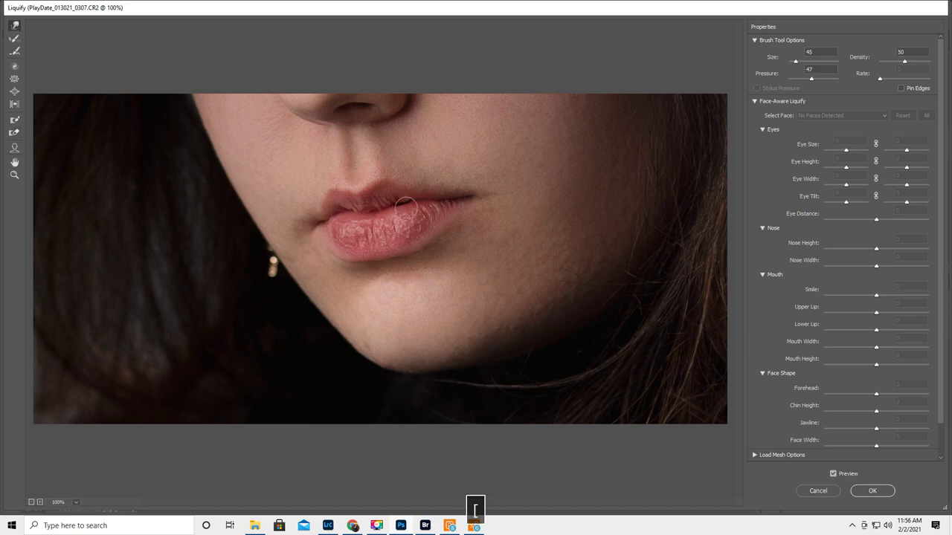
{"action": "key", "text": "bracketleft"}
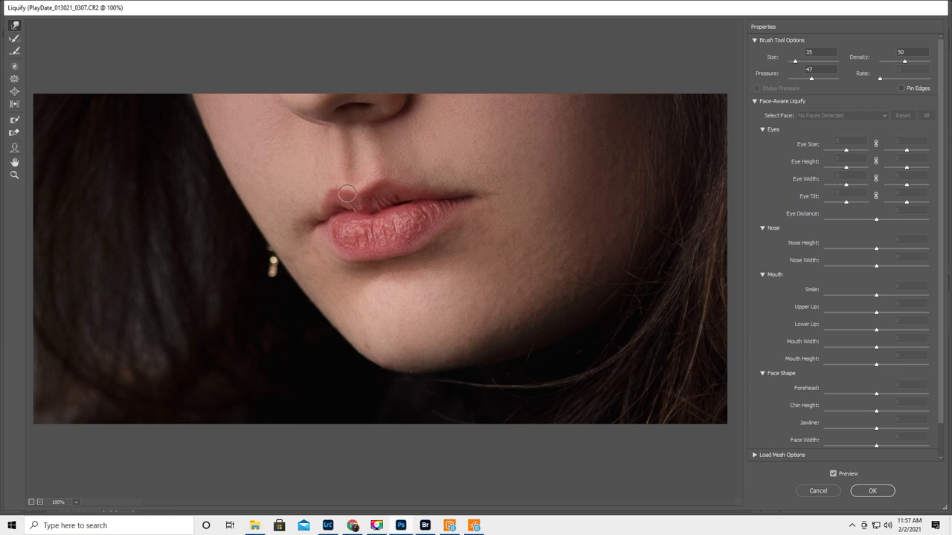
Even out the upper lip contour with Forward Warp at varying brush sizes, compare the preview, and apply the Liquify changes
{"action": "key", "text": "bracketright"}
{"action": "key", "text": "bracketright"}
{"action": "key", "text": "bracketright"}
{"action": "key", "text": "bracketright"}
{"action": "key", "text": "bracketleft"}
{"action": "key", "text": "bracketleft"}
{"action": "key", "text": "bracketleft"}
{"action": "key", "text": "bracketleft"}
{"action": "key", "text": "p"}
{"action": "key", "text": "p"}
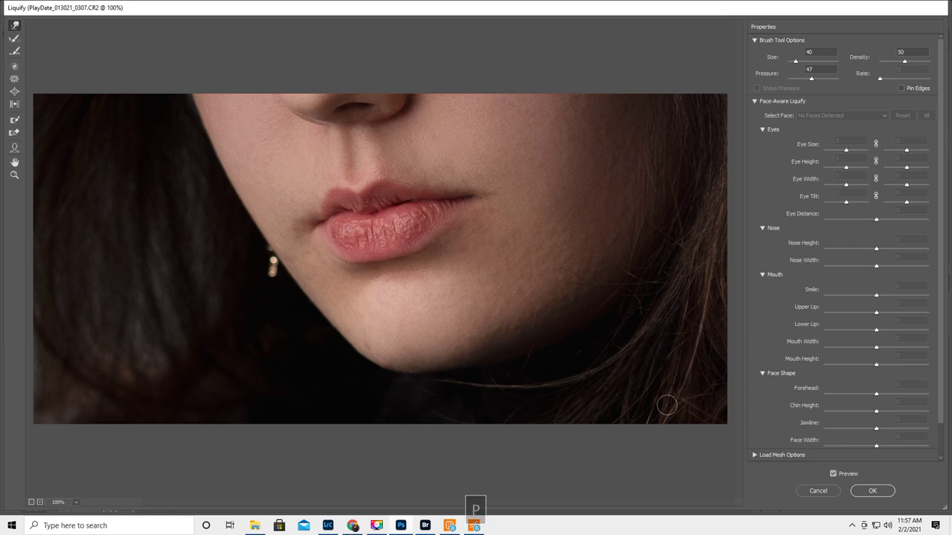
{"action": "left_click", "coordinate": [867, 491]}
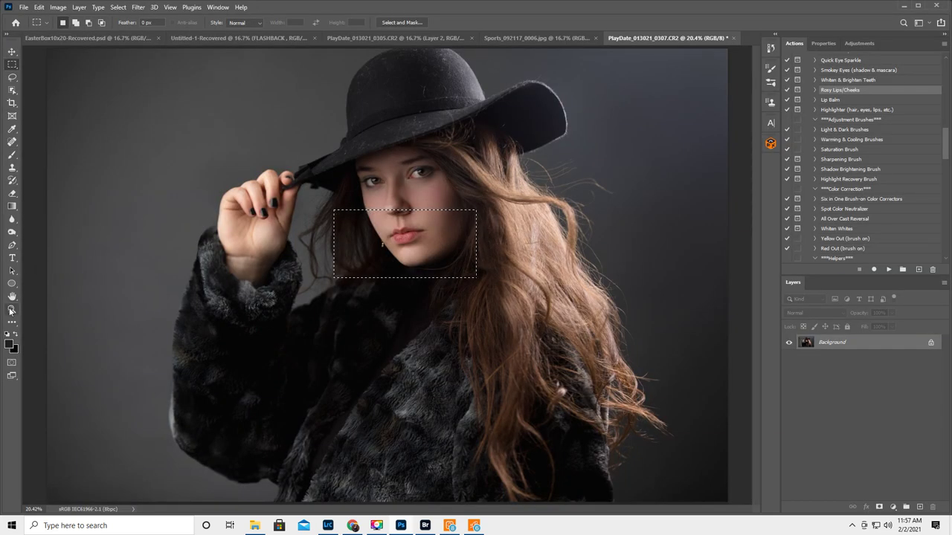
Clear the rectangular selection around the mouth and bring the lips to 100% view
{"action": "left_click", "coordinate": [12, 309]}
{"action": "left_click", "coordinate": [415, 232]}
{"action": "left_click", "coordinate": [415, 232]}
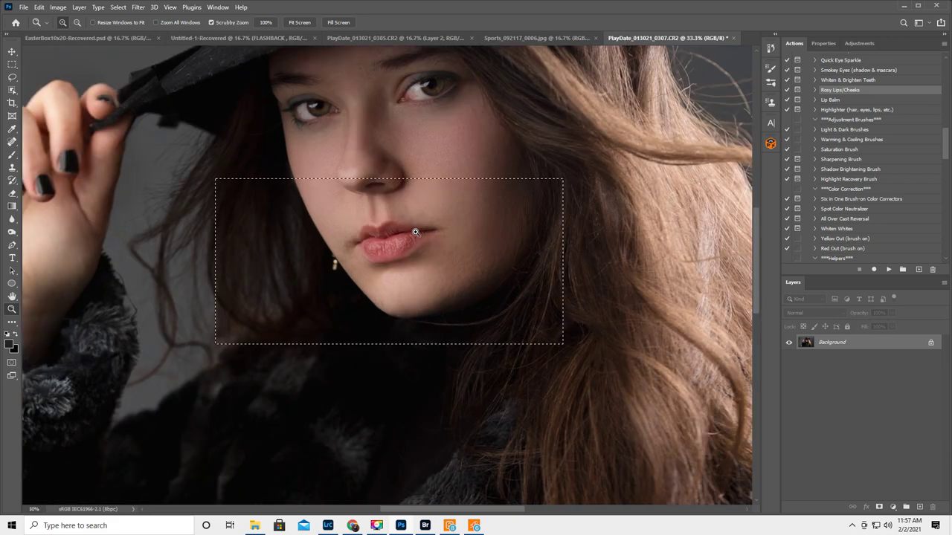
{"action": "left_click", "coordinate": [415, 232]}
{"action": "left_click", "coordinate": [415, 232]}
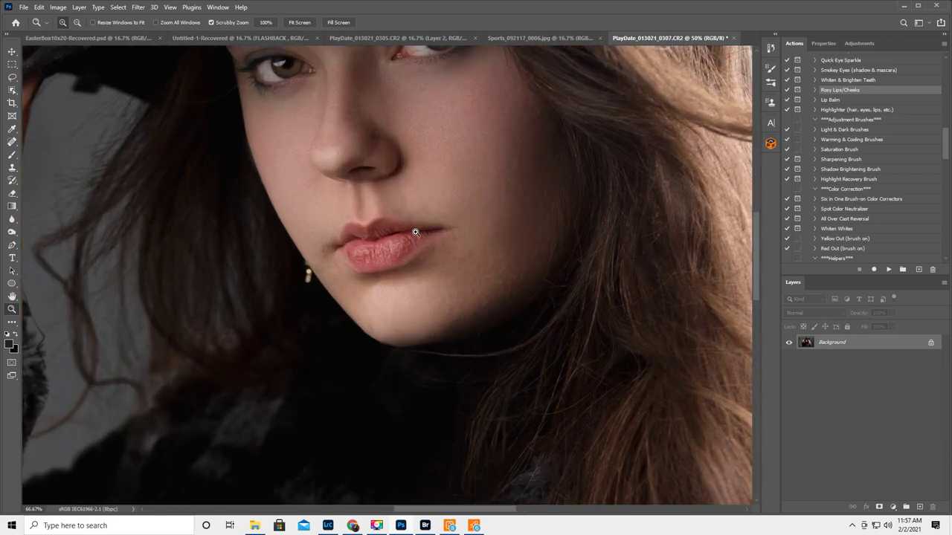
{"action": "key", "text": "ctrl+d"}
{"action": "left_click", "coordinate": [401, 237]}
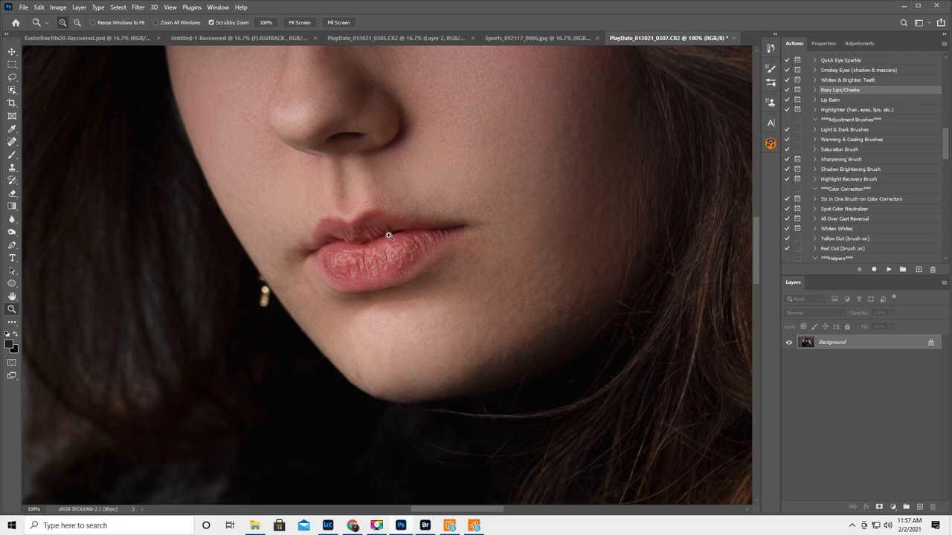
Clone clean lip texture over the dark remnants along the line between the lips with a 25 px Clone Stamp brush
{"action": "left_click", "coordinate": [12, 170]}
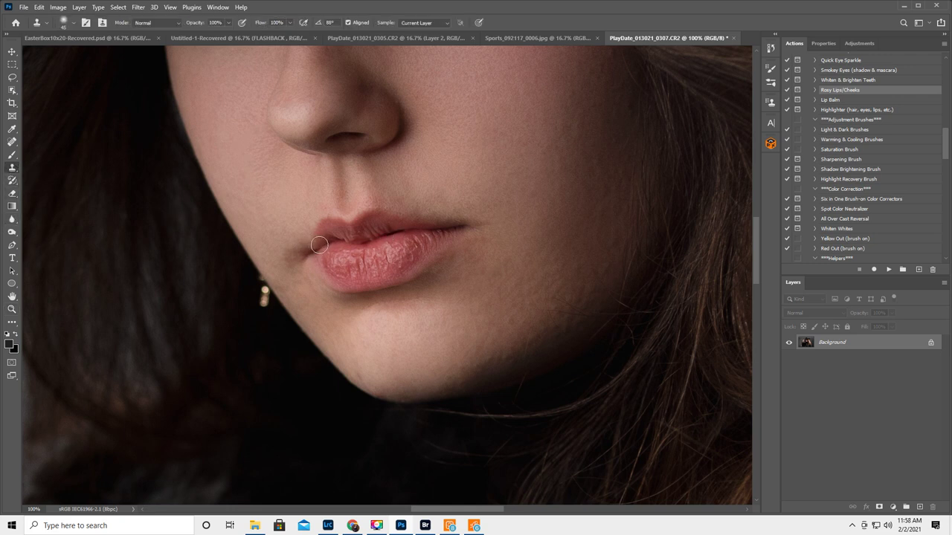
{"action": "key", "text": "bracketleft"}
{"action": "key", "text": "alt"}
{"action": "key", "text": "bracketright"}
{"action": "left_click_drag", "start_coordinate": [387, 236], "coordinate": [393, 235]}
{"action": "key", "text": "alt"}
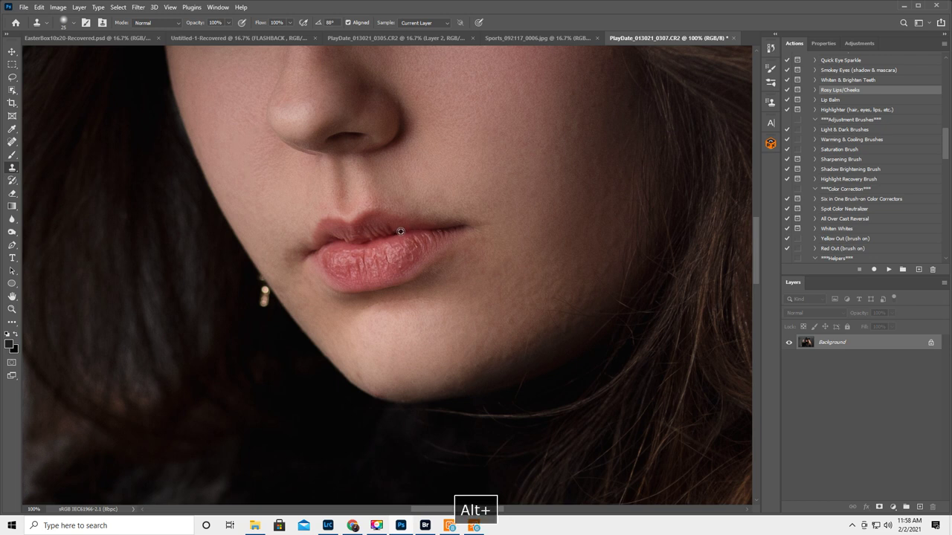
{"action": "left_click", "coordinate": [400, 231], "text": "alt"}
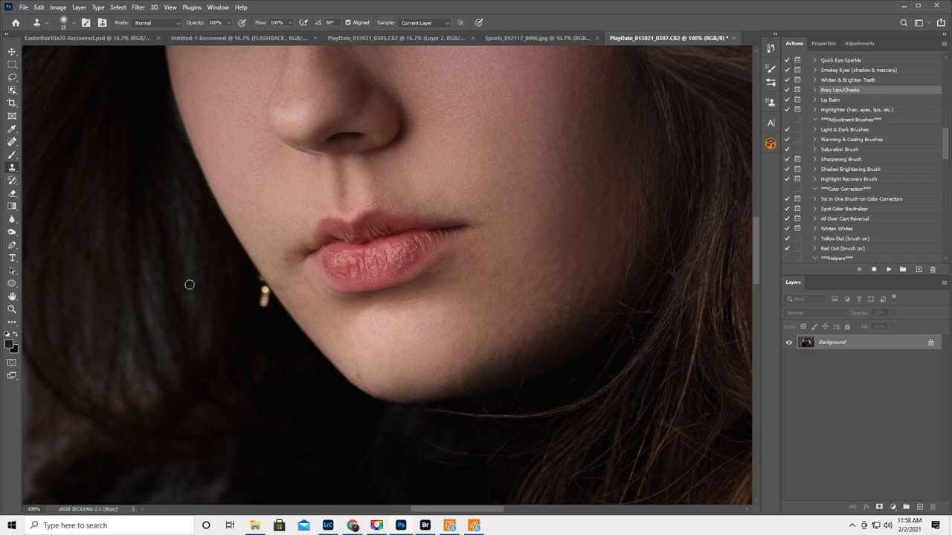
Check the retouched lips within the whole portrait and add a Curves adjustment layer above the Background
{"action": "left_click", "coordinate": [12, 310]}
{"action": "left_click", "coordinate": [261, 284], "text": "alt"}
{"action": "left_click", "coordinate": [261, 284], "text": "alt"}
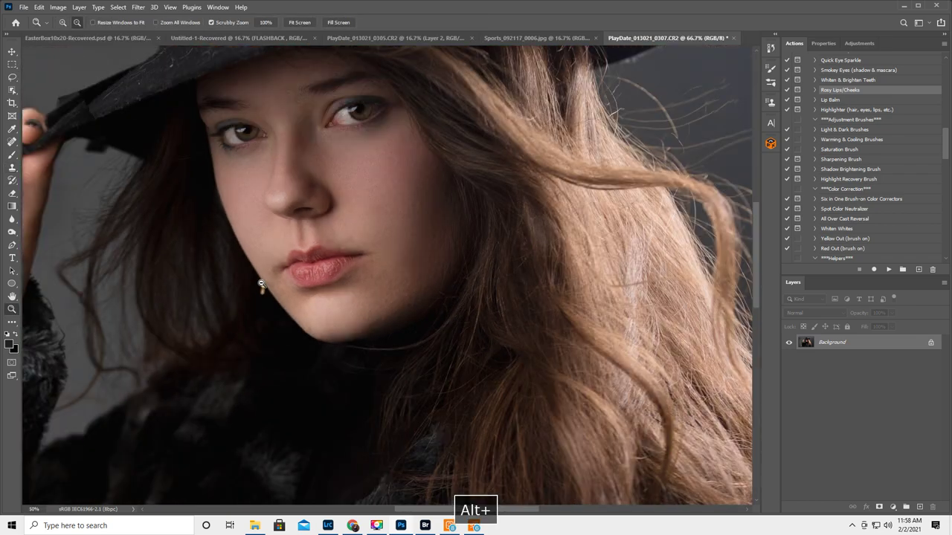
{"action": "left_click", "coordinate": [261, 284], "text": "alt"}
{"action": "left_click", "coordinate": [261, 284], "text": "alt"}
{"action": "left_click", "coordinate": [263, 284], "text": "alt"}
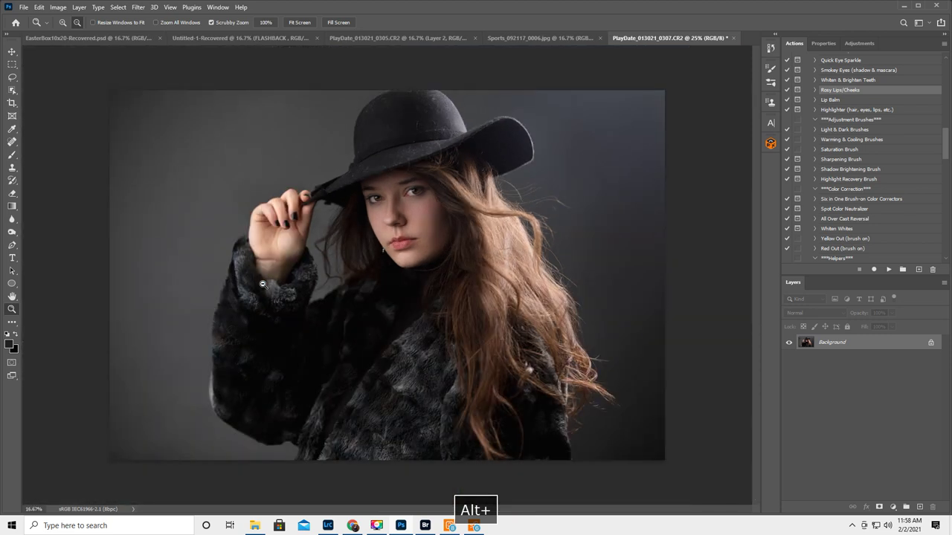
{"action": "left_click", "coordinate": [262, 284], "text": "alt"}
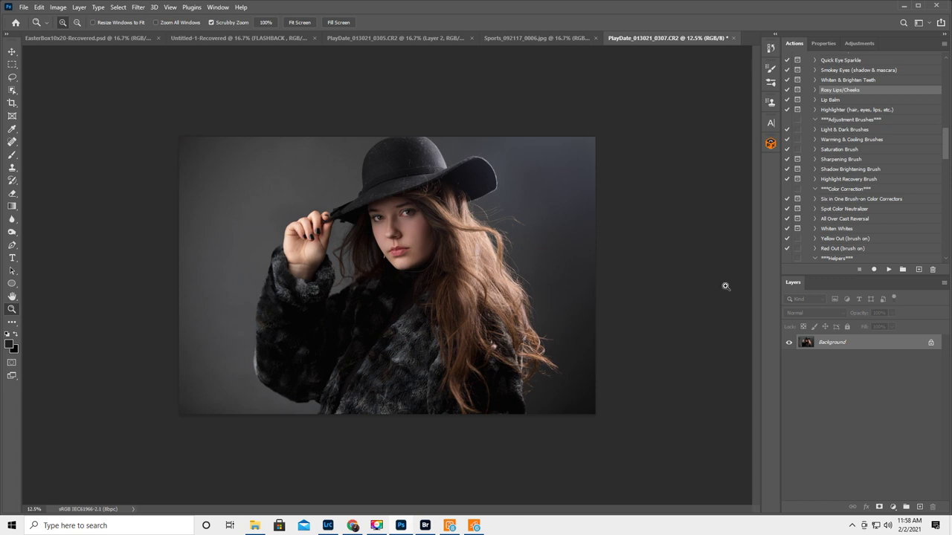
{"action": "left_click", "coordinate": [859, 43]}
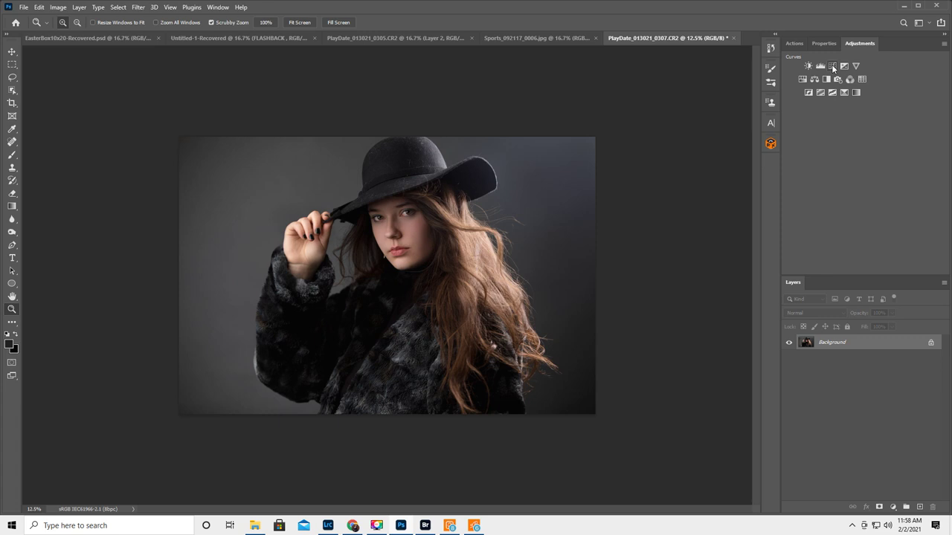
{"action": "left_click", "coordinate": [832, 66]}
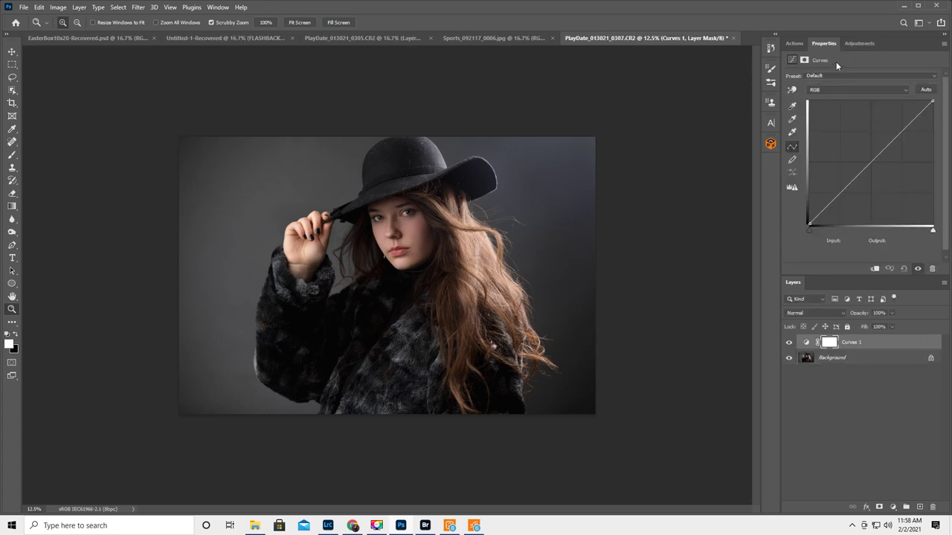
Lower the Blue curve slightly from a point sampled beside the cheek, mapping input 37 to output 36
{"action": "left_click", "coordinate": [841, 90]}
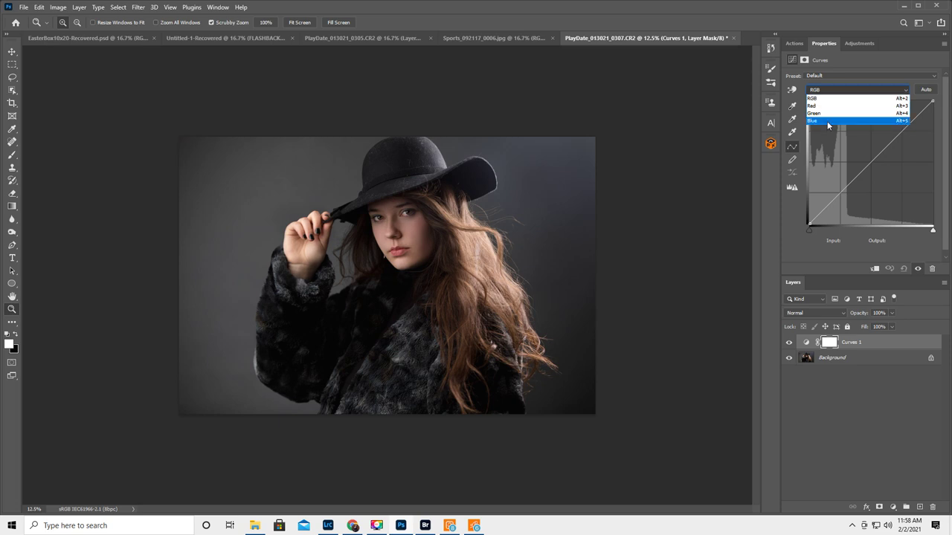
{"action": "left_click", "coordinate": [830, 122]}
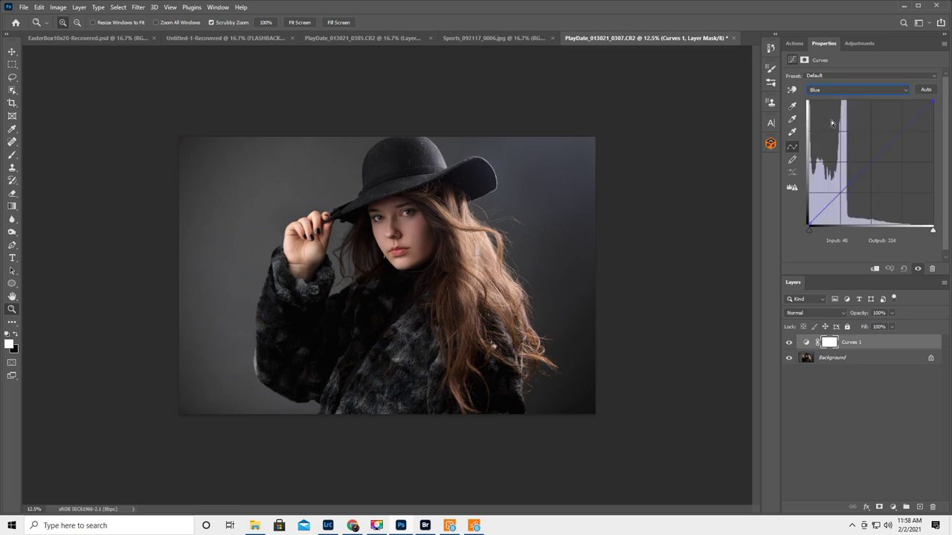
{"action": "left_click", "coordinate": [793, 90]}
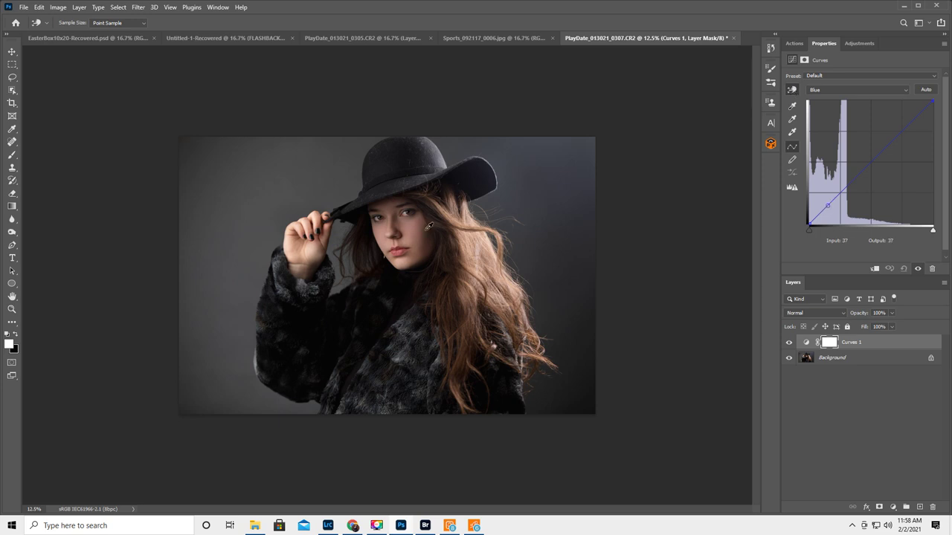
{"action": "left_click_drag", "start_coordinate": [428, 229], "coordinate": [429, 230]}
Raise the Red curve's midtones, mapping input 127 to output 133, and compare the image with and without the Curves layer
{"action": "left_click", "coordinate": [835, 88]}
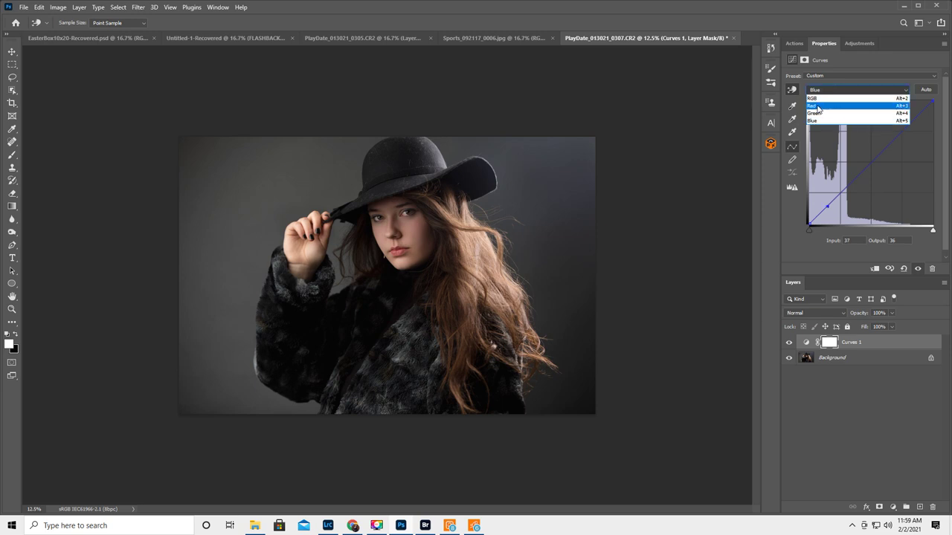
{"action": "left_click", "coordinate": [821, 106]}
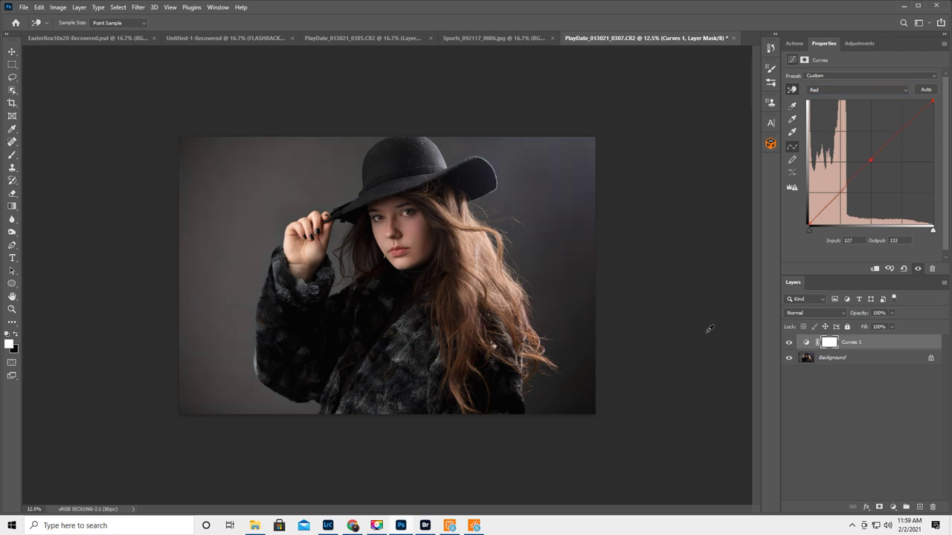
{"action": "left_click", "coordinate": [790, 343]}
{"action": "left_click", "coordinate": [790, 343]}
Invert the Curves layer's mask to black to hide the warming effect everywhere
{"action": "left_click", "coordinate": [832, 343]}
{"action": "key", "text": "z"}
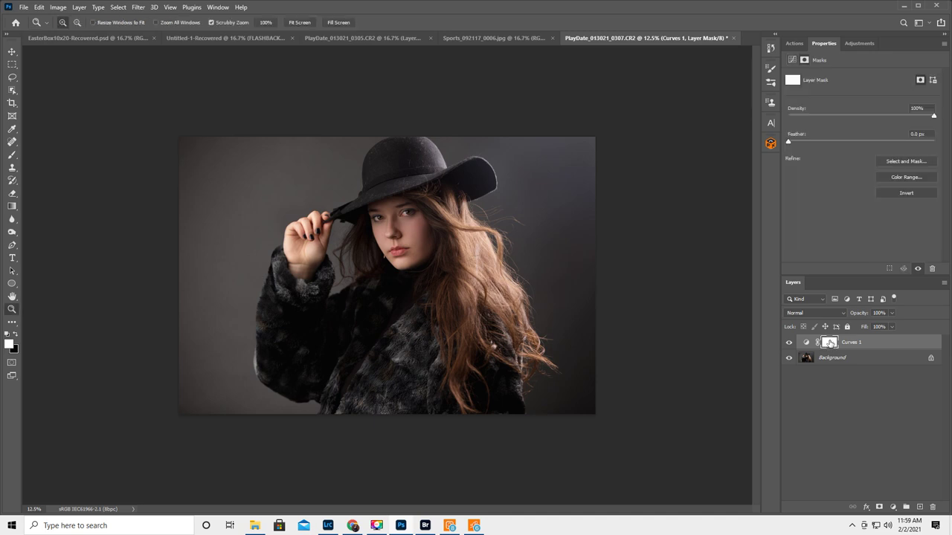
{"action": "key", "text": "ctrl+i"}
Paint the warming effect back over the face on the Curves mask with a soft white 700 px brush
{"action": "left_click", "coordinate": [11, 155]}
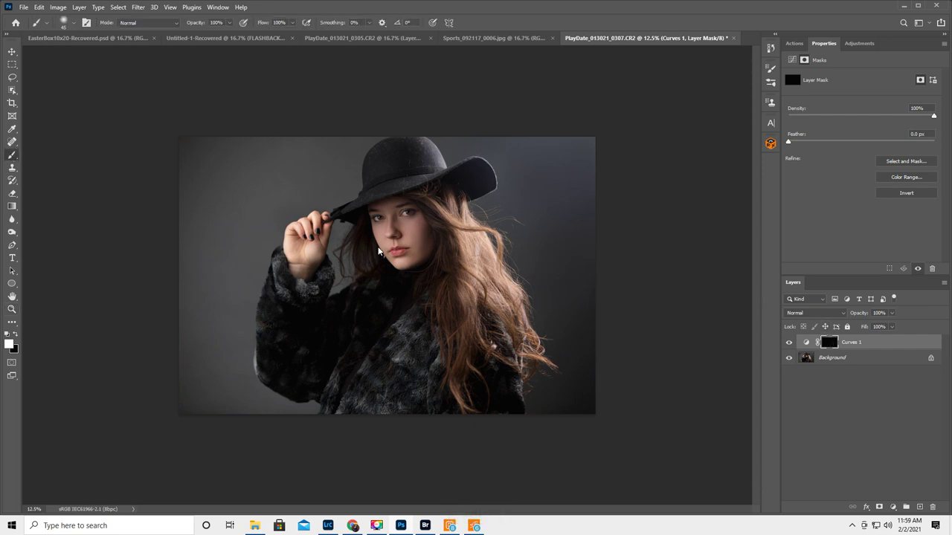
{"action": "key", "text": "bracketright"}
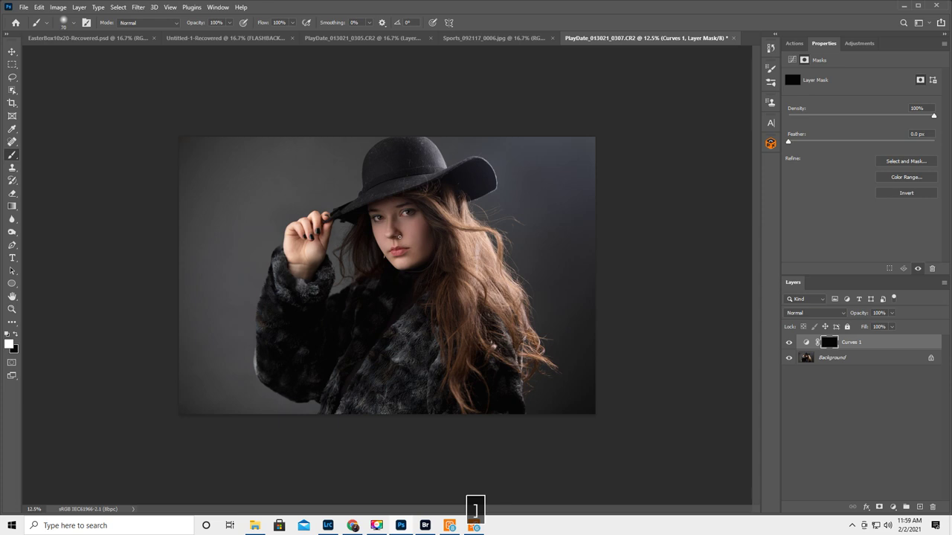
{"action": "key", "text": "bracketright"}
{"action": "key", "text": "bracketright"}
{"action": "key", "text": "bracketright"}
{"action": "key", "text": "bracketright"}
{"action": "key", "text": "bracketright"}
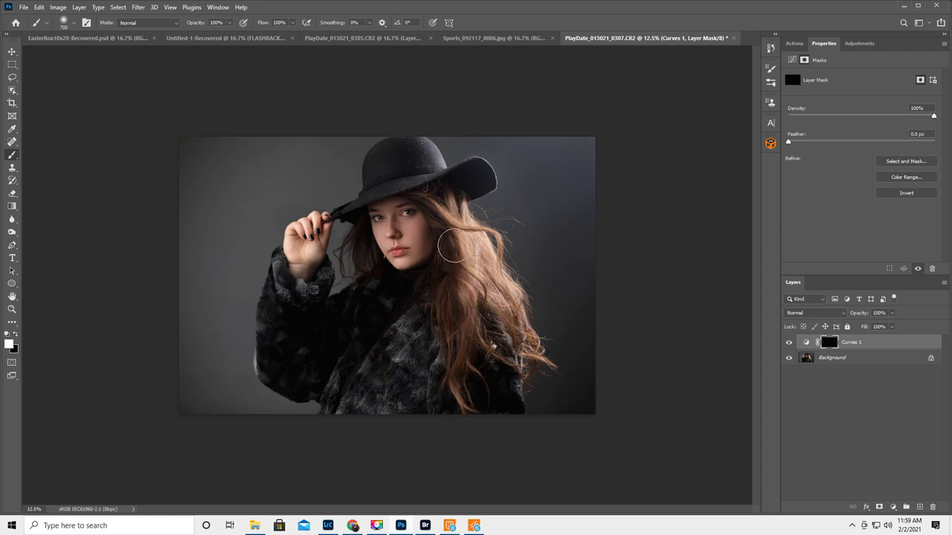
{"action": "mouse_move", "coordinate": [359, 254]}
{"action": "left_mouse_down"}
{"action": "mouse_move", "coordinate": [301, 242]}
{"action": "mouse_move", "coordinate": [318, 232]}
{"action": "mouse_move", "coordinate": [305, 267]}
{"action": "mouse_move", "coordinate": [400, 246]}
{"action": "left_mouse_up"}
Compare the skin with and without the Curves adjustment and flatten the image
{"action": "left_click", "coordinate": [788, 343]}
{"action": "left_click", "coordinate": [945, 284]}
{"action": "left_click", "coordinate": [858, 457]}
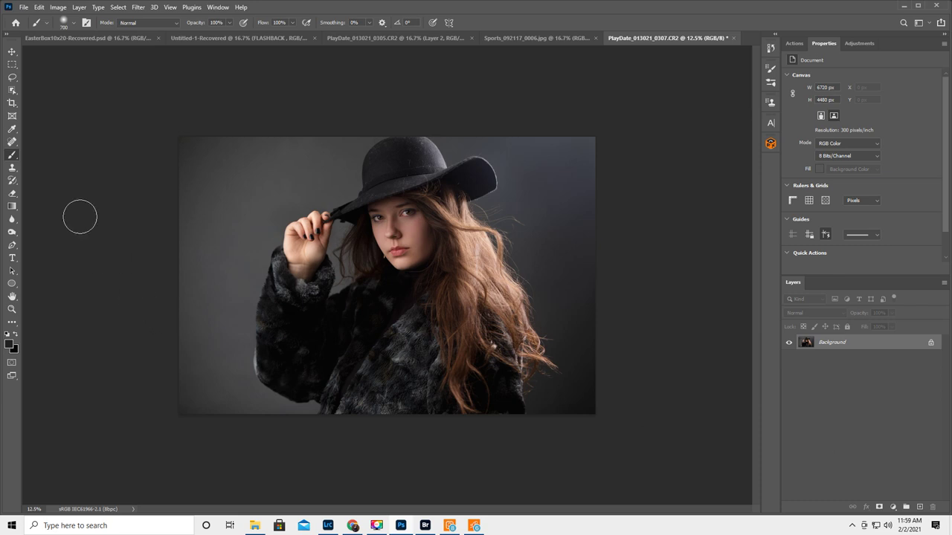
Draw a large feathered elliptical selection around the woman's hat, face and upper body
{"action": "left_click", "coordinate": [11, 77]}
{"action": "left_click", "coordinate": [13, 65]}
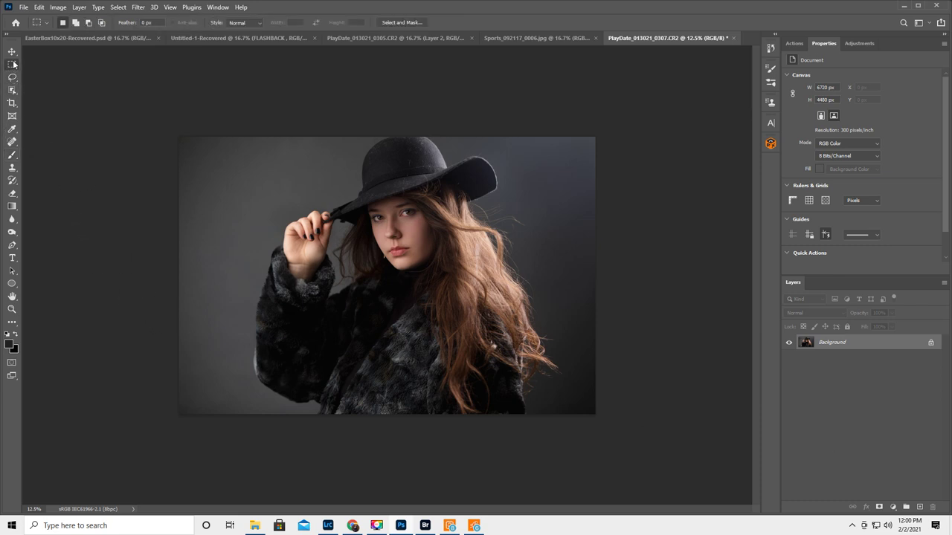
{"action": "right_click", "coordinate": [10, 66]}
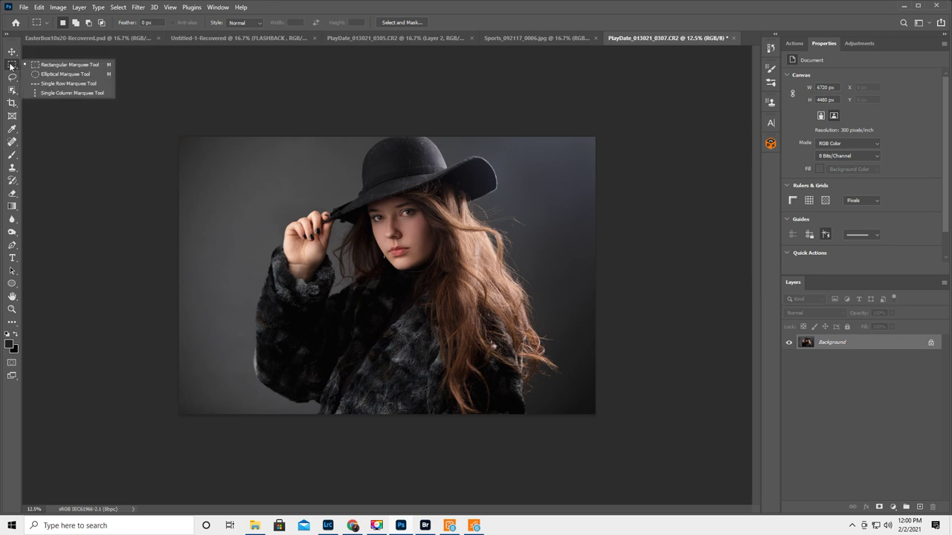
{"action": "left_click", "coordinate": [50, 75]}
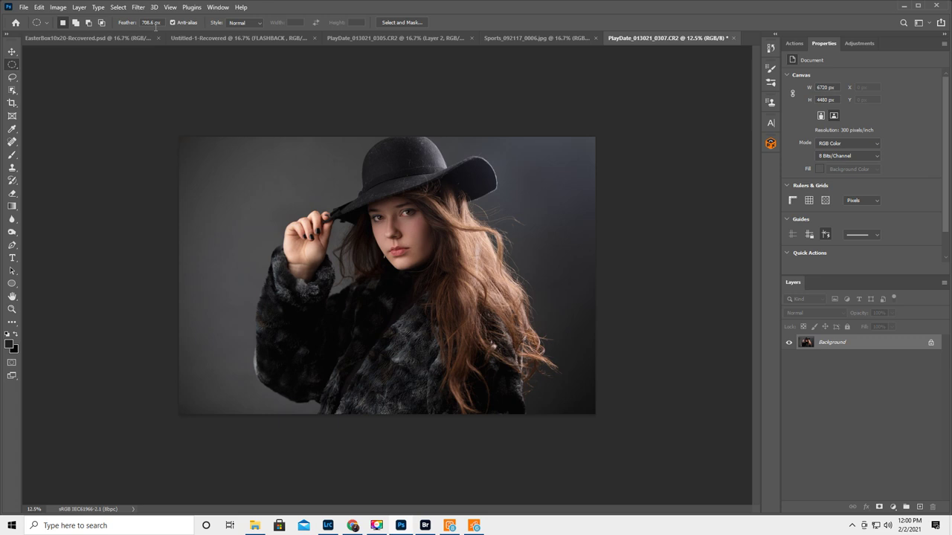
{"action": "left_click_drag", "start_coordinate": [269, 152], "coordinate": [526, 380]}
Invert the elliptical selection, copy the outer area to a new layer, and set that layer's blend mode to Multiply
{"action": "key", "text": "ctrl+shift+i"}
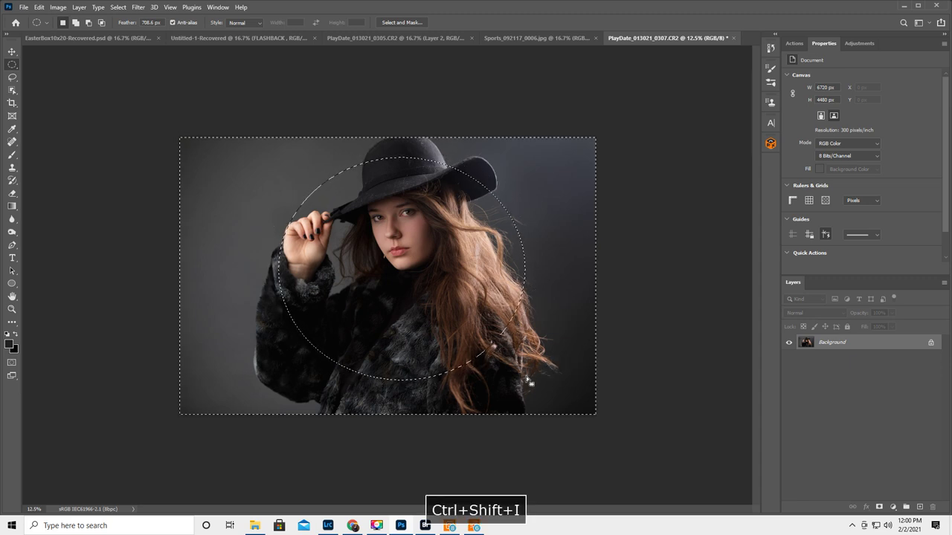
{"action": "key", "text": "ctrl+j"}
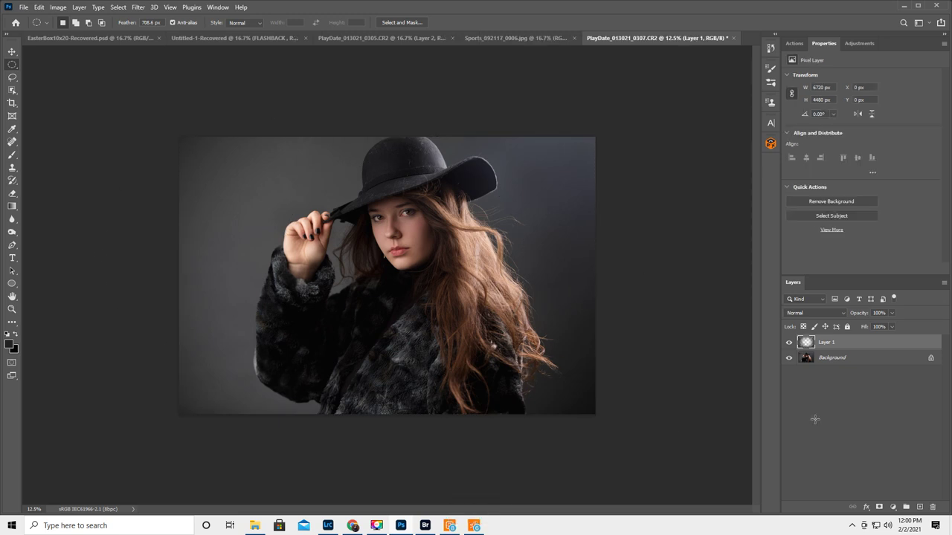
{"action": "left_click", "coordinate": [811, 313]}
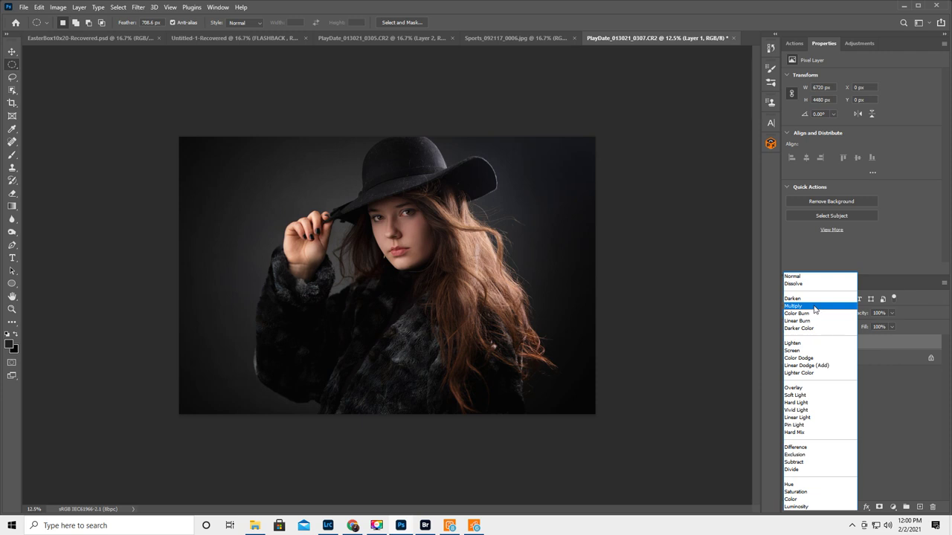
{"action": "left_click", "coordinate": [816, 306]}
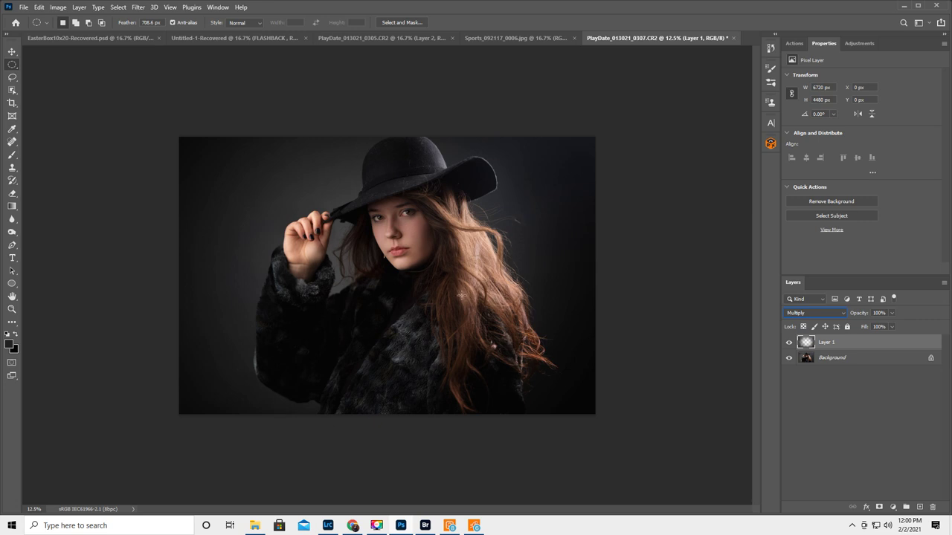
Add a mask to the Multiply layer and remove the darkening from the face with a black brush reduced to 300 px
{"action": "left_click", "coordinate": [880, 507]}
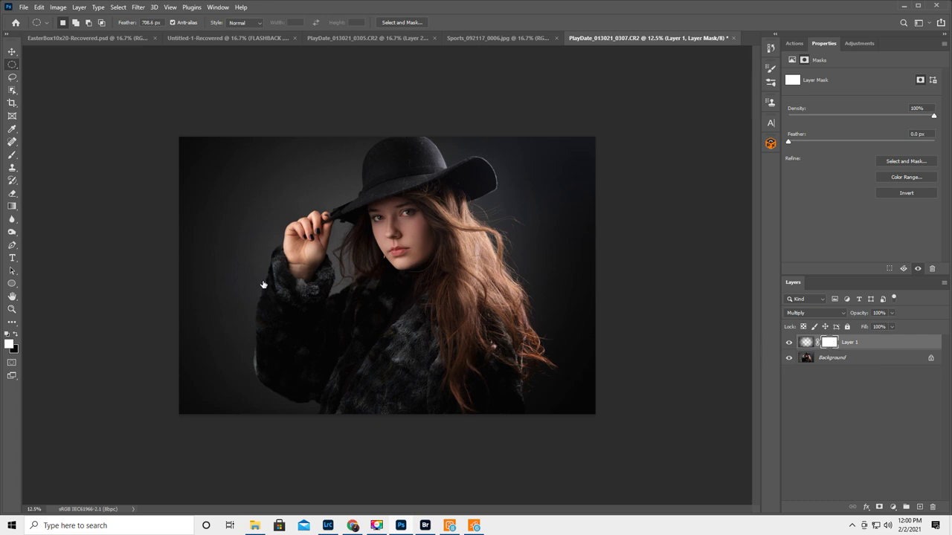
{"action": "left_click", "coordinate": [12, 156]}
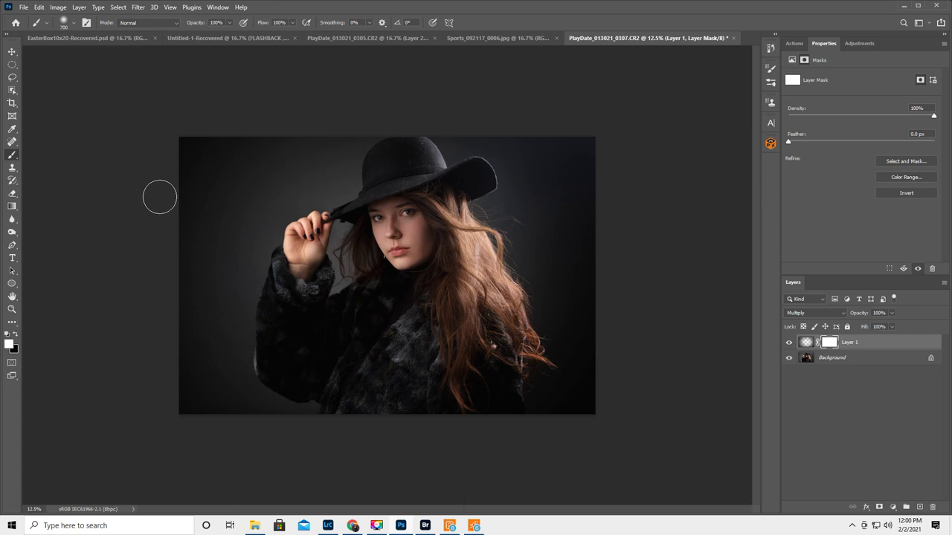
{"action": "key", "text": "x"}
{"action": "key", "text": "bracketleft"}
{"action": "key", "text": "bracketleft"}
{"action": "key", "text": "bracketleft"}
{"action": "key", "text": "bracketleft"}
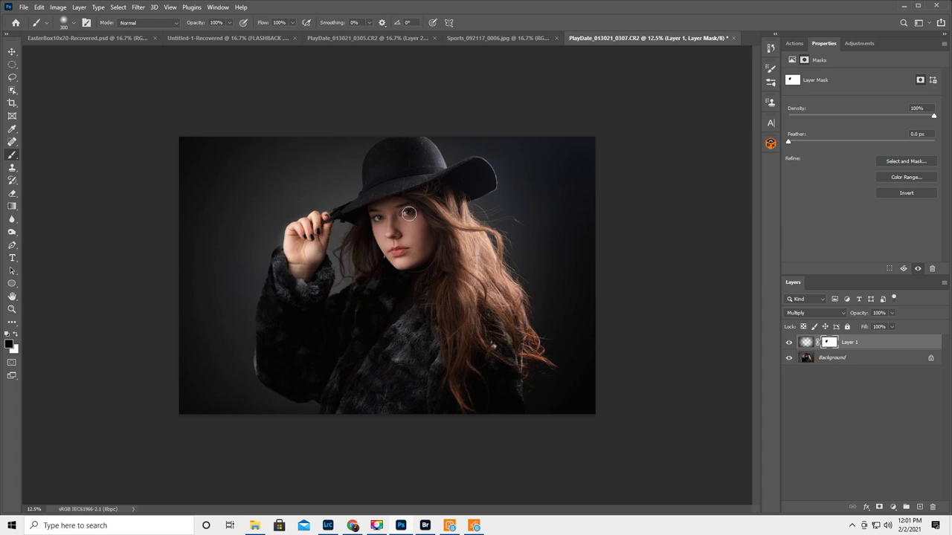
Remove the vignette's darkening from the hair and the center of the coat on the mask with a black 900 px brush
{"action": "key", "text": "bracketright"}
{"action": "key", "text": "bracketright"}
{"action": "key", "text": "bracketright"}
{"action": "key", "text": "bracketright"}
{"action": "key", "text": "bracketright"}
{"action": "key", "text": "bracketright"}
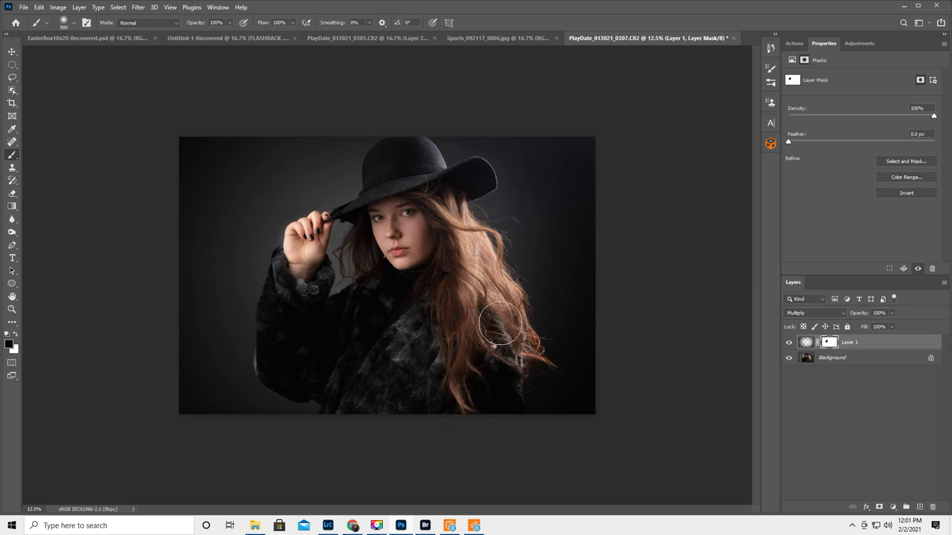
{"action": "mouse_move", "coordinate": [499, 302]}
{"action": "left_mouse_down"}
{"action": "mouse_move", "coordinate": [479, 248]}
{"action": "mouse_move", "coordinate": [441, 209]}
{"action": "mouse_move", "coordinate": [407, 211]}
{"action": "mouse_move", "coordinate": [438, 274]}
{"action": "mouse_move", "coordinate": [417, 253]}
{"action": "mouse_move", "coordinate": [399, 266]}
{"action": "mouse_move", "coordinate": [388, 241]}
{"action": "mouse_move", "coordinate": [399, 213]}
{"action": "mouse_move", "coordinate": [377, 217]}
{"action": "mouse_move", "coordinate": [376, 257]}
{"action": "mouse_move", "coordinate": [403, 248]}
{"action": "mouse_move", "coordinate": [424, 258]}
{"action": "mouse_move", "coordinate": [451, 328]}
{"action": "mouse_move", "coordinate": [502, 342]}
{"action": "left_mouse_up"}
{"action": "mouse_move", "coordinate": [489, 316]}
{"action": "left_mouse_down"}
{"action": "mouse_move", "coordinate": [474, 267]}
{"action": "mouse_move", "coordinate": [501, 236]}
{"action": "mouse_move", "coordinate": [472, 235]}
{"action": "mouse_move", "coordinate": [463, 270]}
{"action": "mouse_move", "coordinate": [471, 252]}
{"action": "mouse_move", "coordinate": [445, 226]}
{"action": "mouse_move", "coordinate": [398, 209]}
{"action": "mouse_move", "coordinate": [379, 226]}
{"action": "mouse_move", "coordinate": [389, 247]}
{"action": "mouse_move", "coordinate": [376, 239]}
{"action": "mouse_move", "coordinate": [365, 260]}
{"action": "mouse_move", "coordinate": [381, 287]}
{"action": "mouse_move", "coordinate": [424, 280]}
{"action": "mouse_move", "coordinate": [418, 242]}
{"action": "mouse_move", "coordinate": [399, 274]}
{"action": "left_mouse_up"}
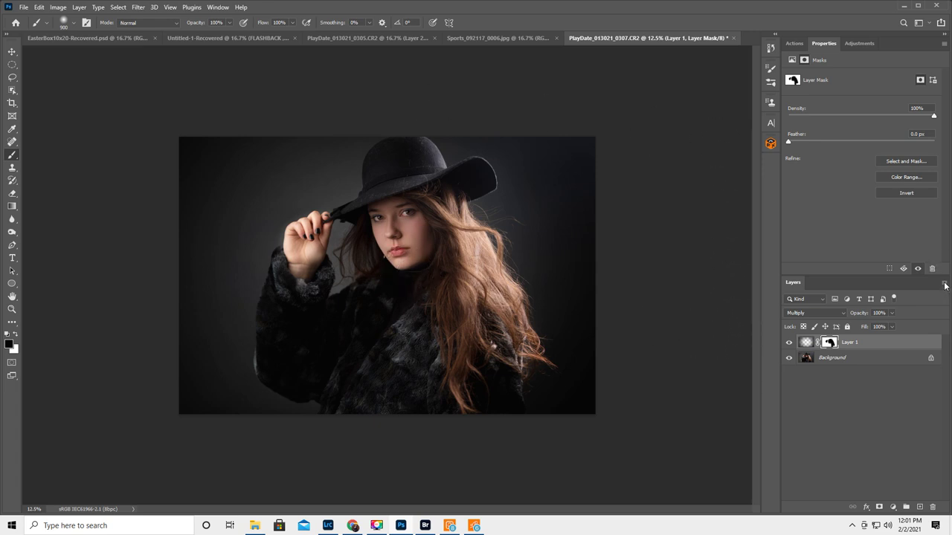
Flatten the image and compare the finished portrait with the source shot PlayDate_013021_0305.CR2
{"action": "left_click", "coordinate": [944, 284]}
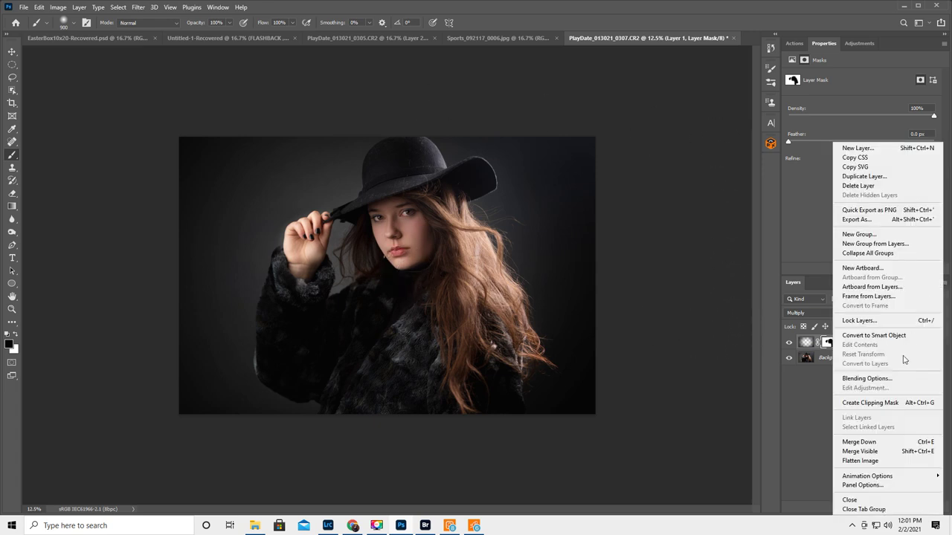
{"action": "left_click", "coordinate": [855, 461]}
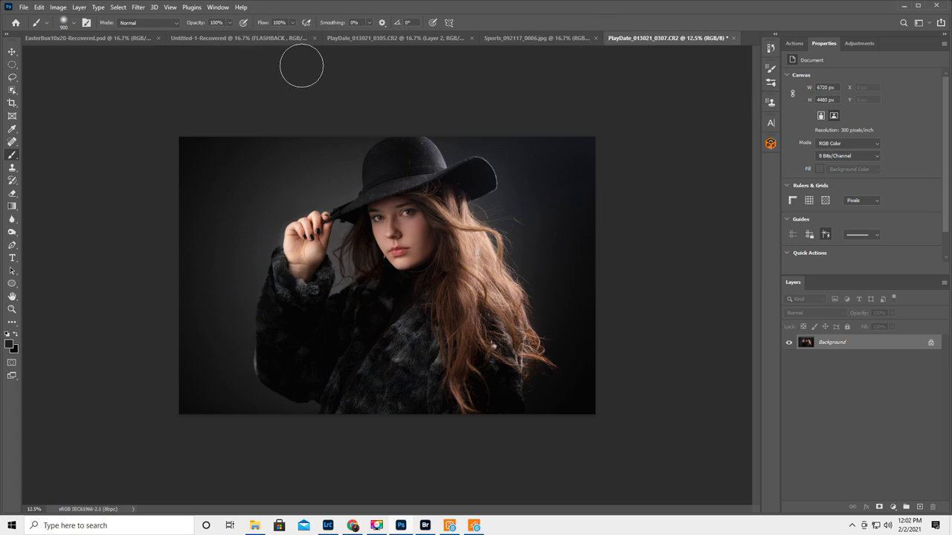
{"action": "left_click", "coordinate": [372, 37]}
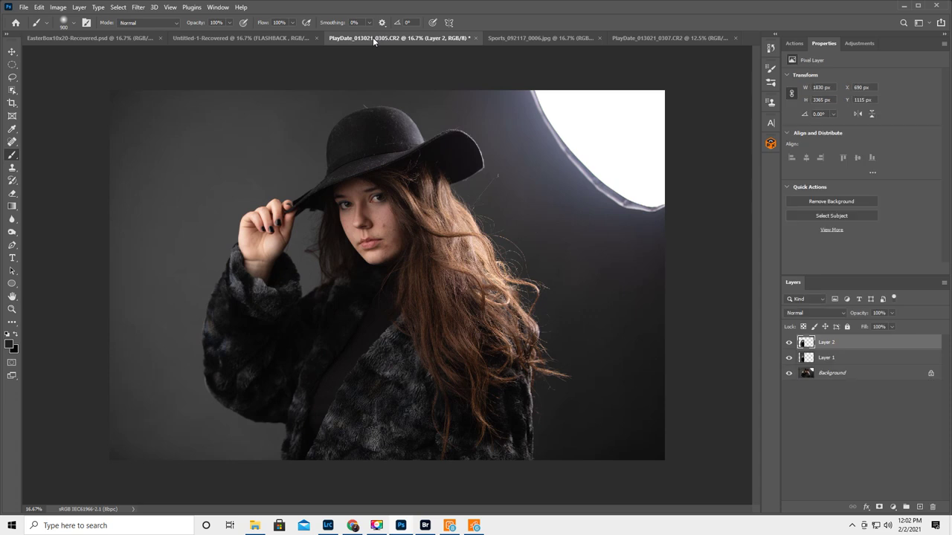
{"action": "left_click", "coordinate": [676, 37]}
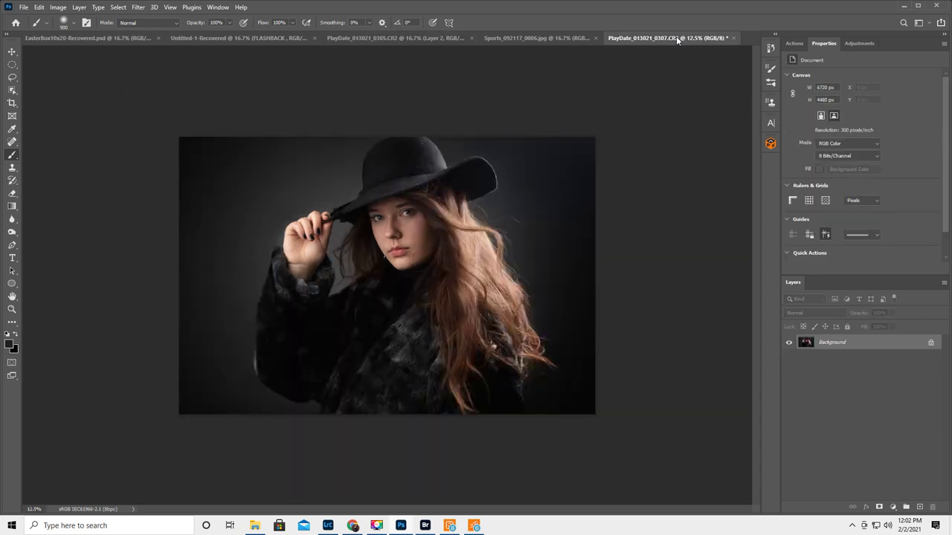